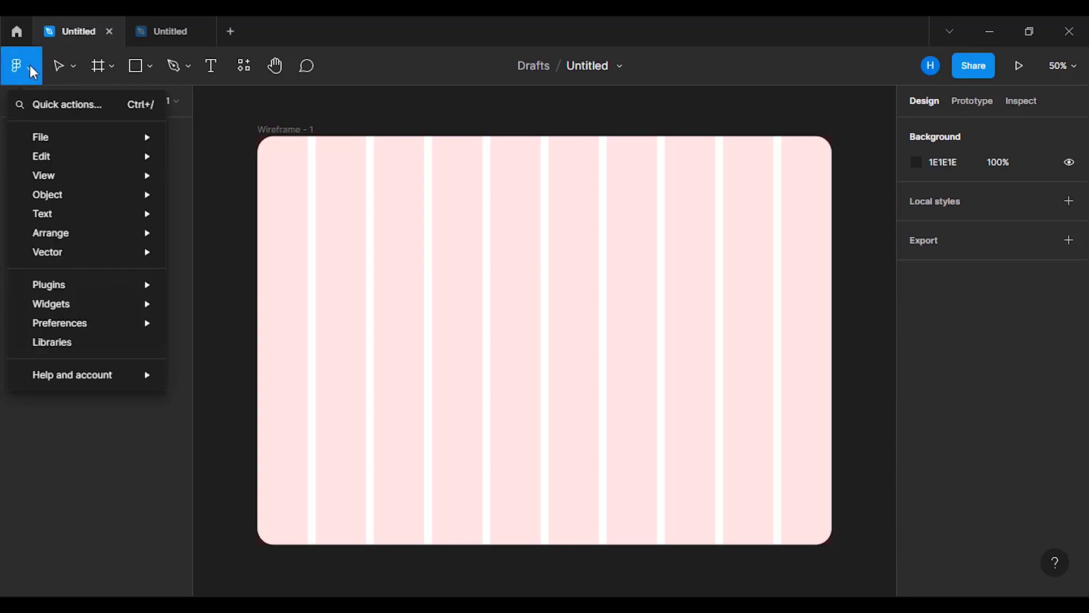
Step: Place the Burger King logo image, image-removebg-preview (19), from the downloads folder near the middle of the Wireframe - 1 frame
mouse_move(102, 136)
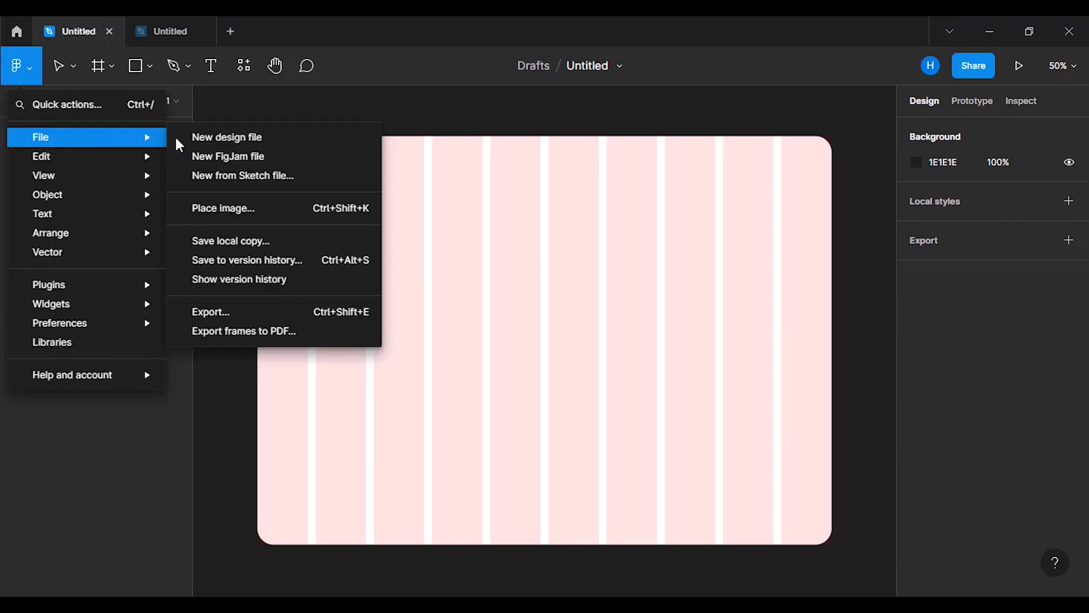
left_click(233, 208)
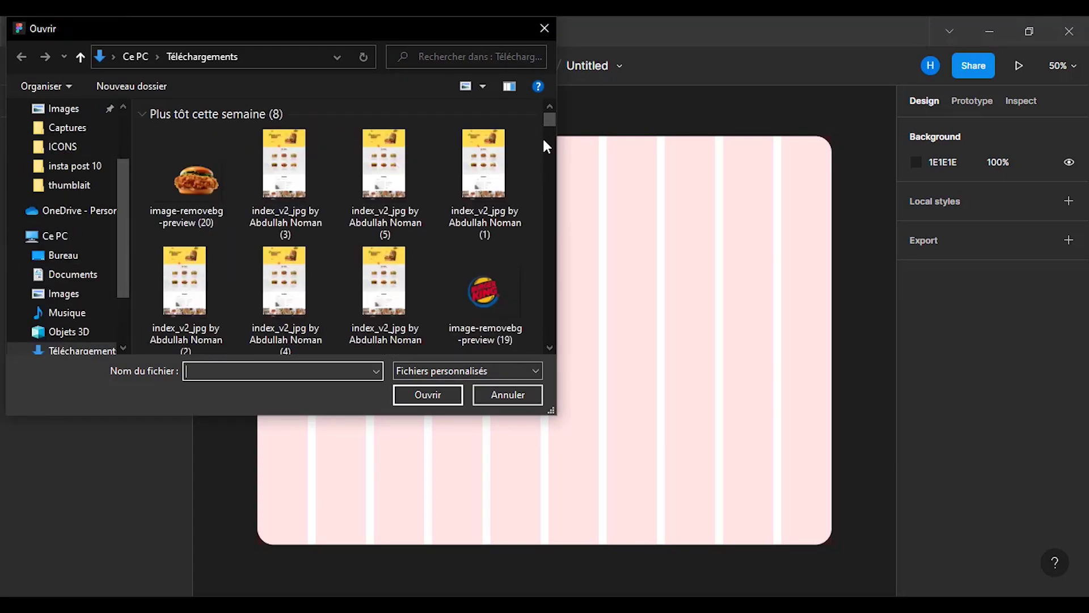
left_click(487, 288)
left_click(423, 397)
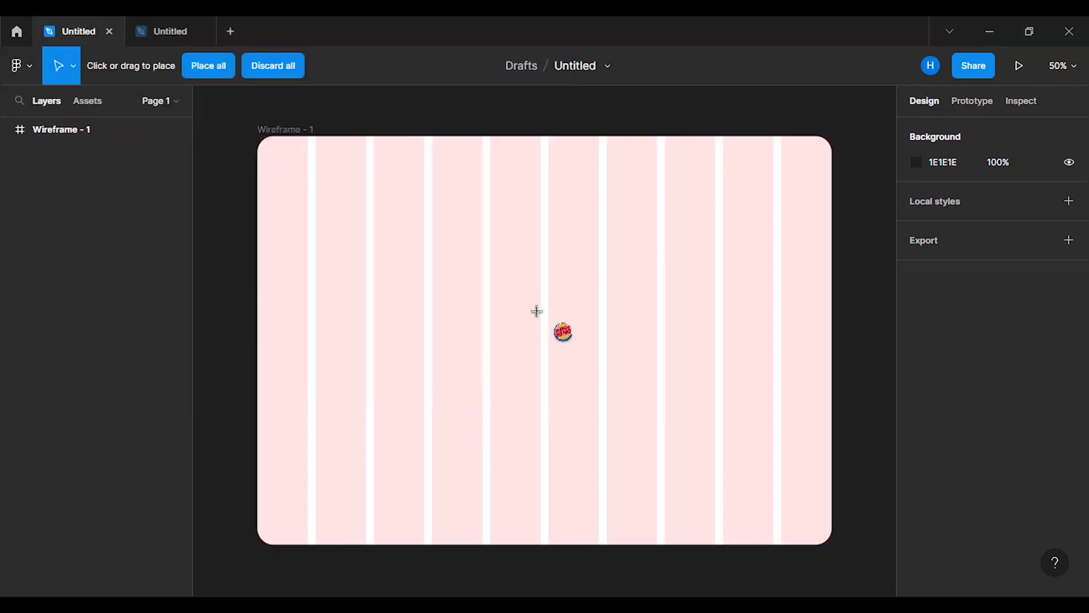
left_click(536, 310)
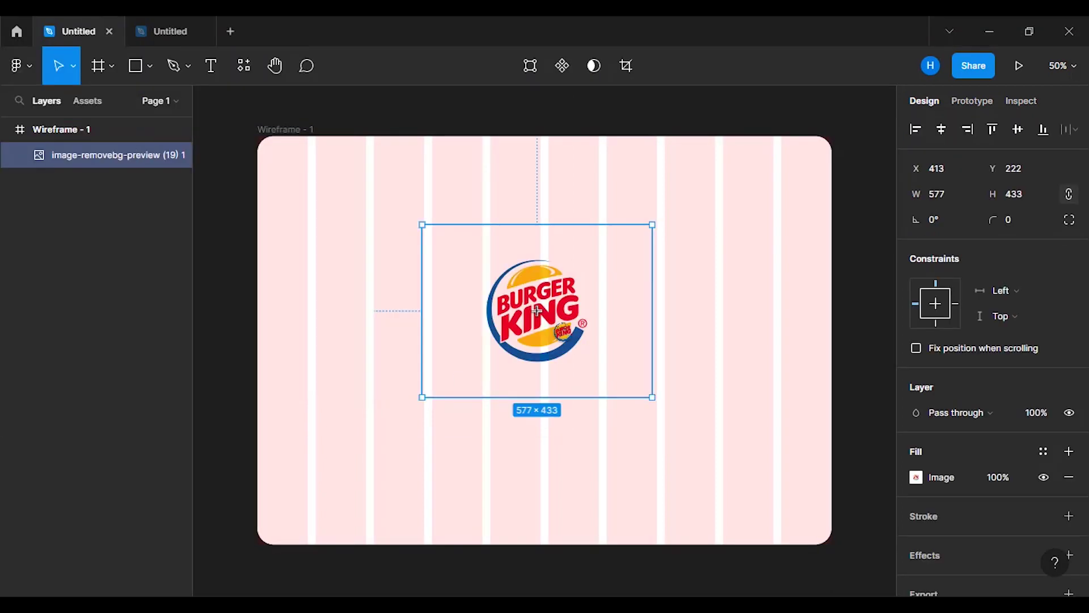
Step: Crop the empty margins around the Burger King logo on all four sides, to about 292 × 288
left_click(628, 67)
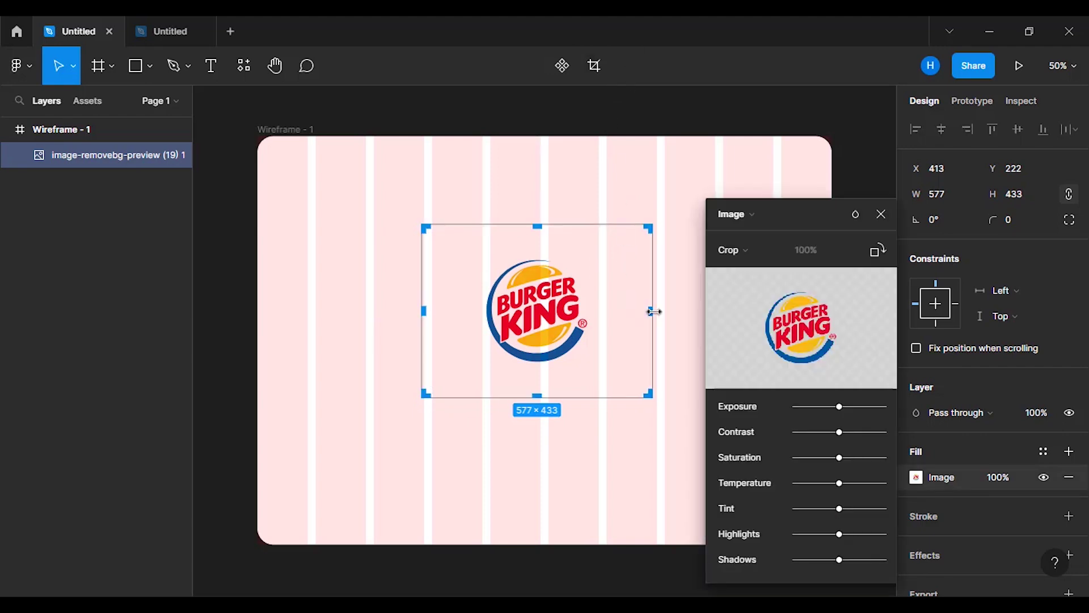
left_click_drag(644, 312, 593, 311)
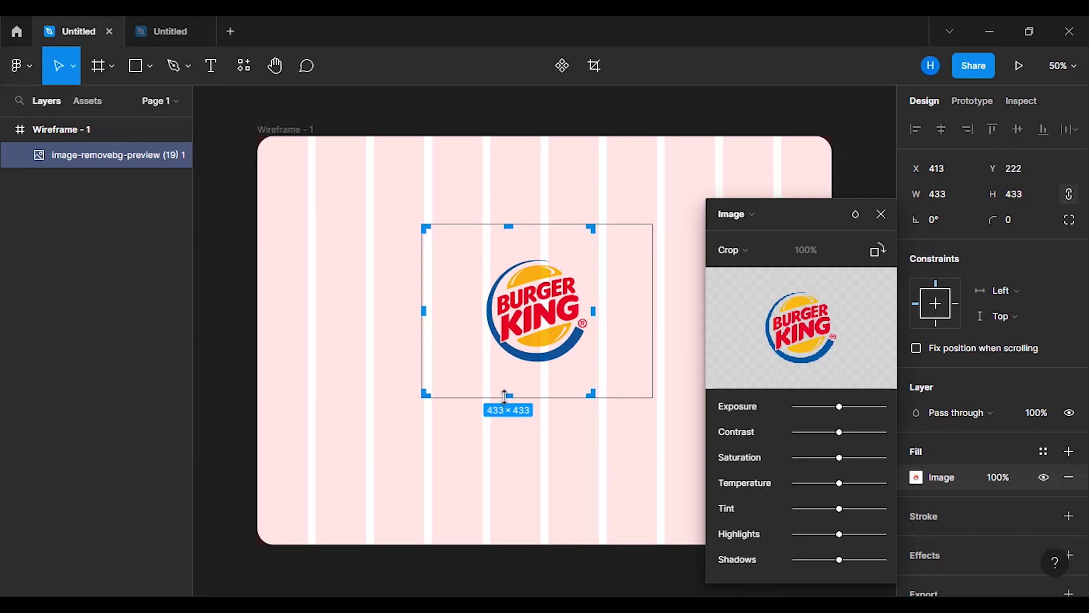
left_click_drag(507, 383, 513, 366)
left_click_drag(424, 296, 478, 296)
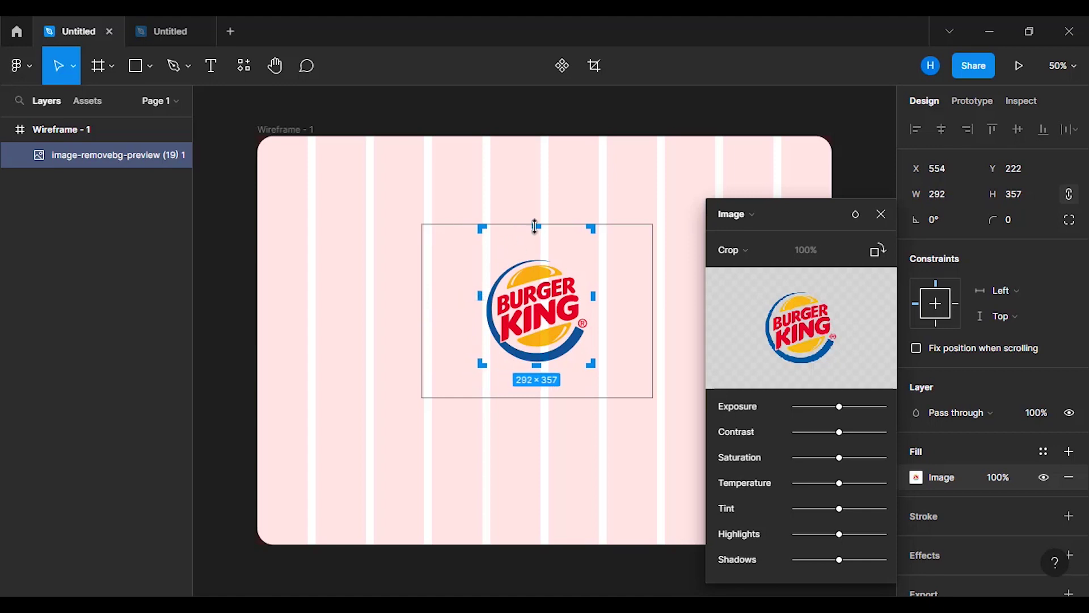
left_click_drag(540, 243, 539, 250)
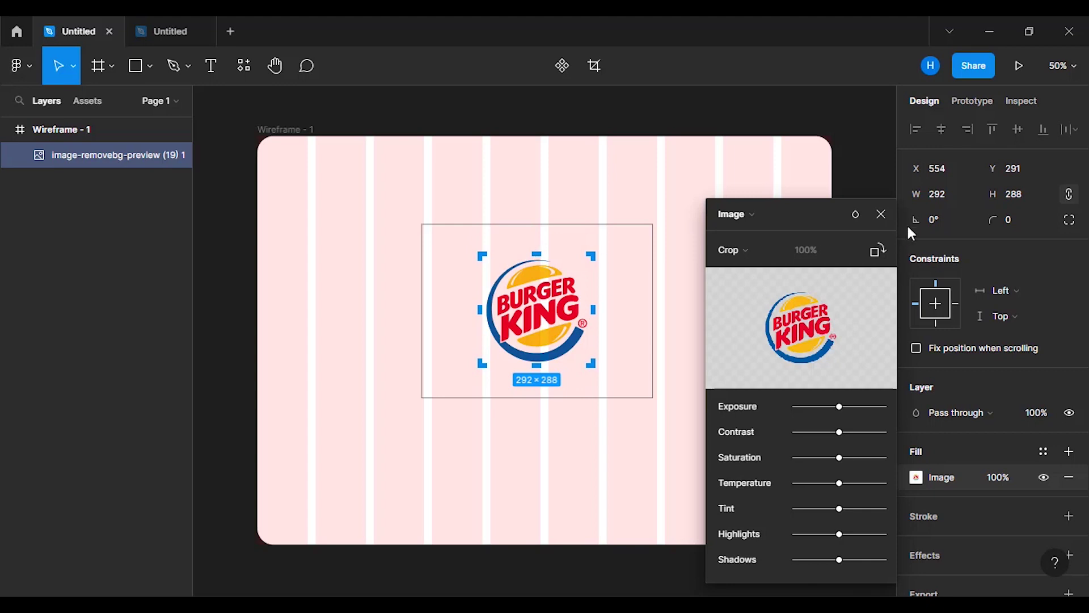
left_click(884, 216)
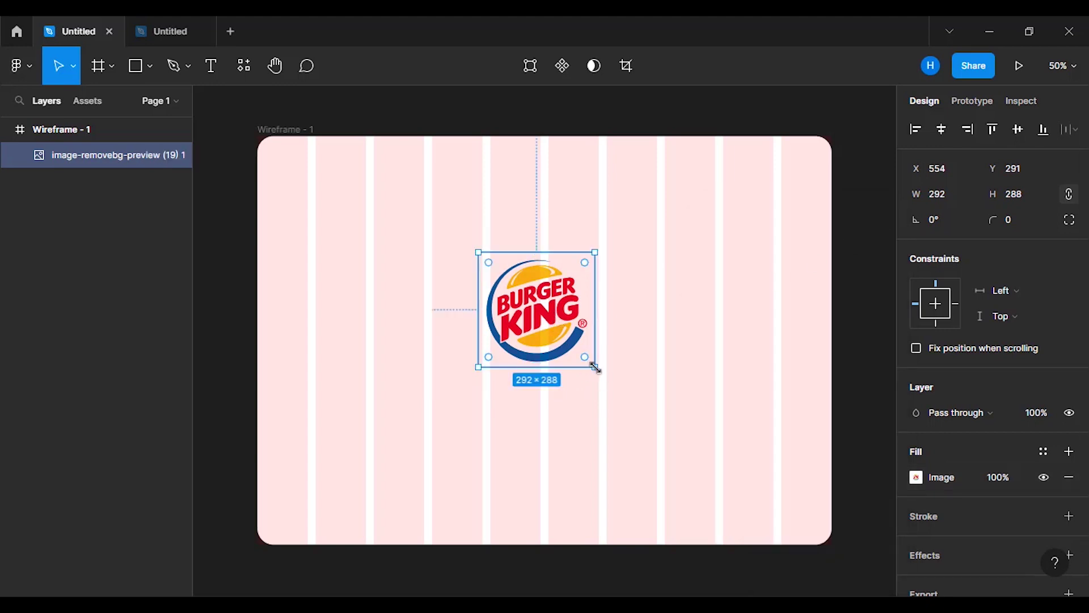
Step: Scale the logo down to about 140 × 138 and move it to the frame's upper-left area, about X 114, Y 83
left_click_drag(595, 368, 565, 331)
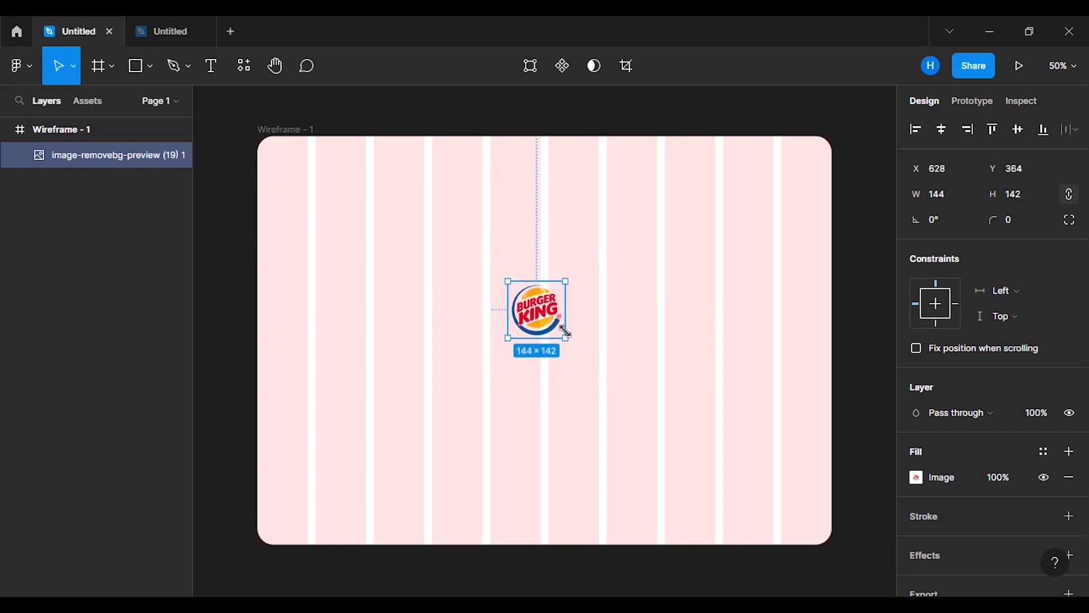
left_click(627, 335)
left_click(549, 318)
left_click_drag(541, 300, 341, 180)
key("shift+Down")
key("shift+Down")
key("shift+Down")
key("shift+Down")
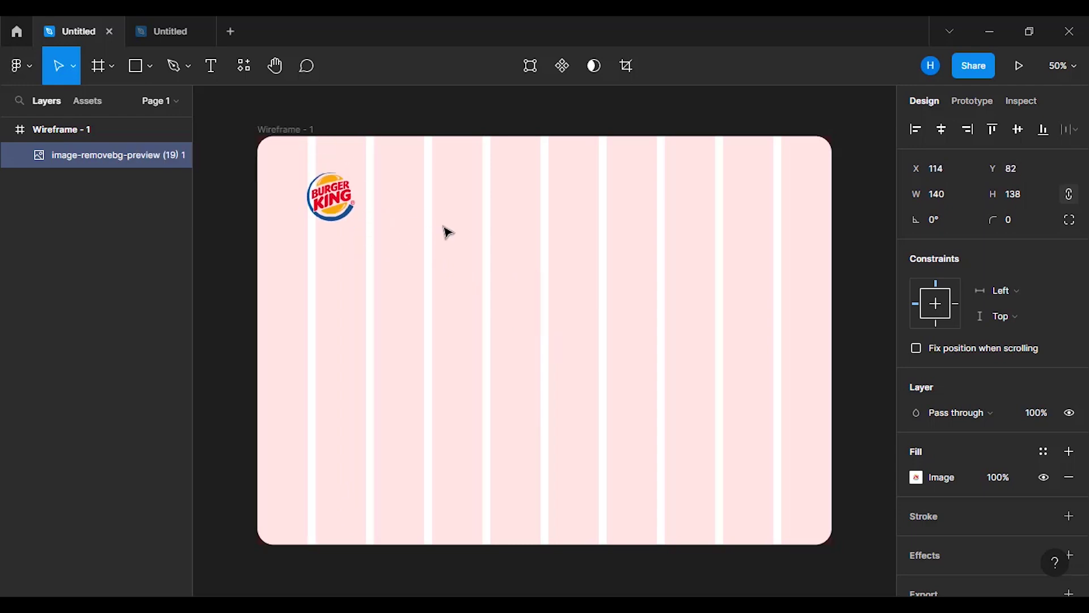
left_click(487, 265)
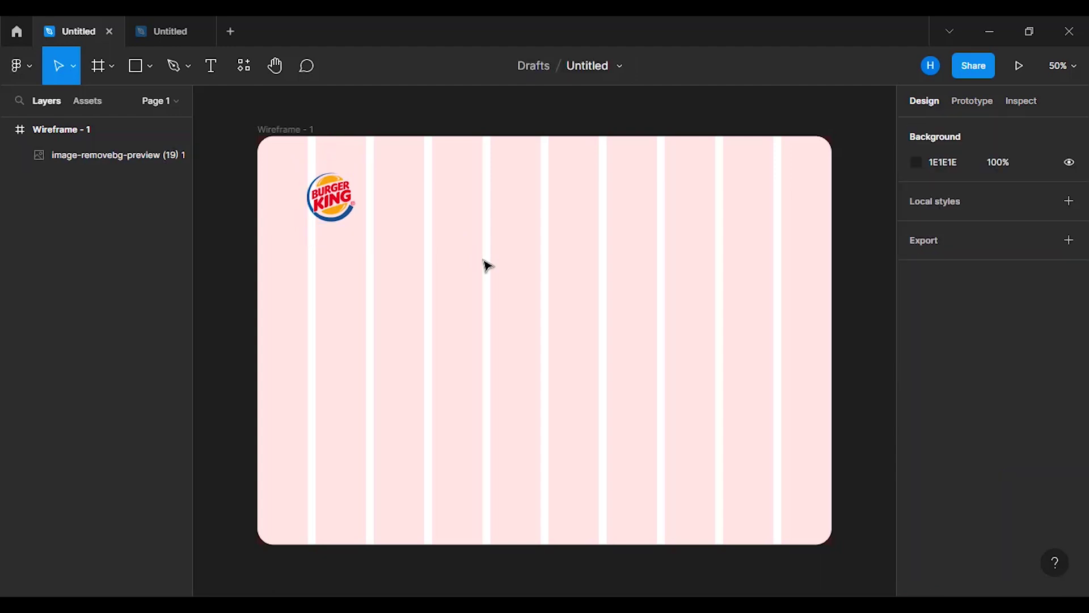
Step: Rename the logo image layer as LOGO
double_click(127, 154)
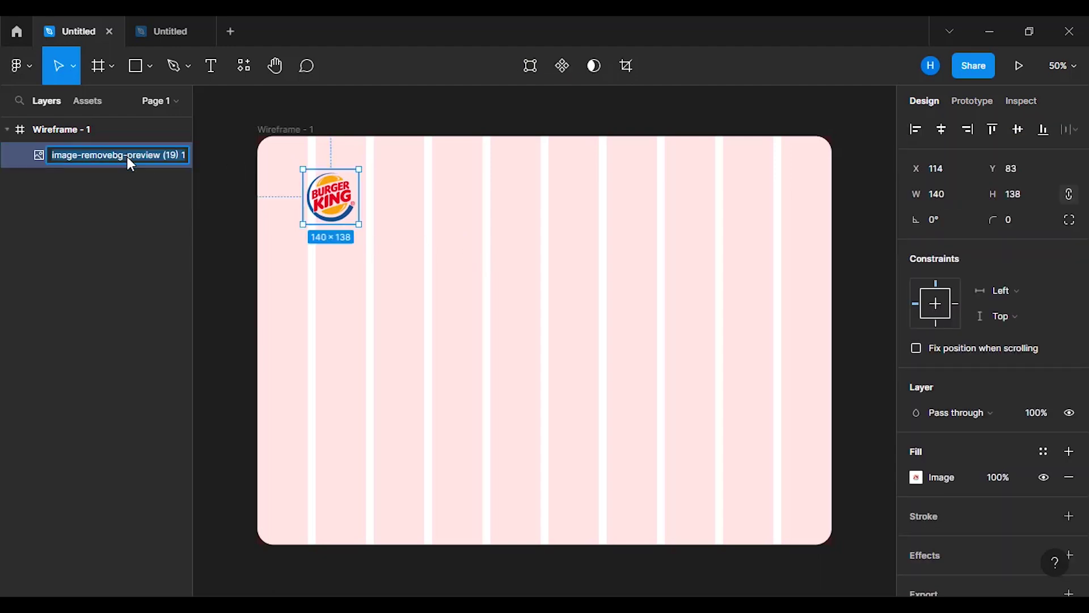
type("LOGO")
key("Return")
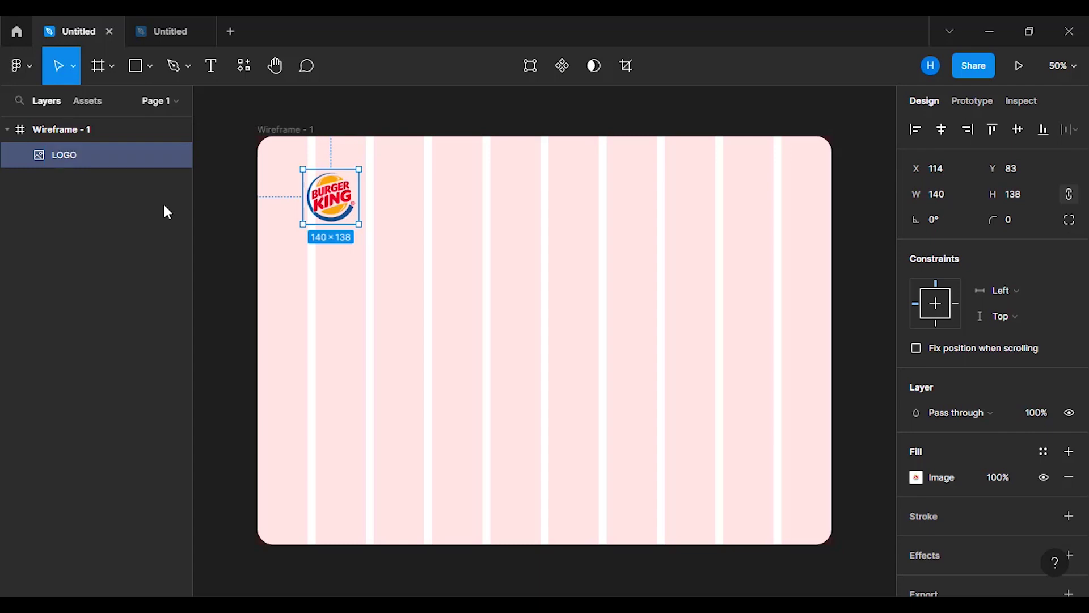
left_click(539, 323)
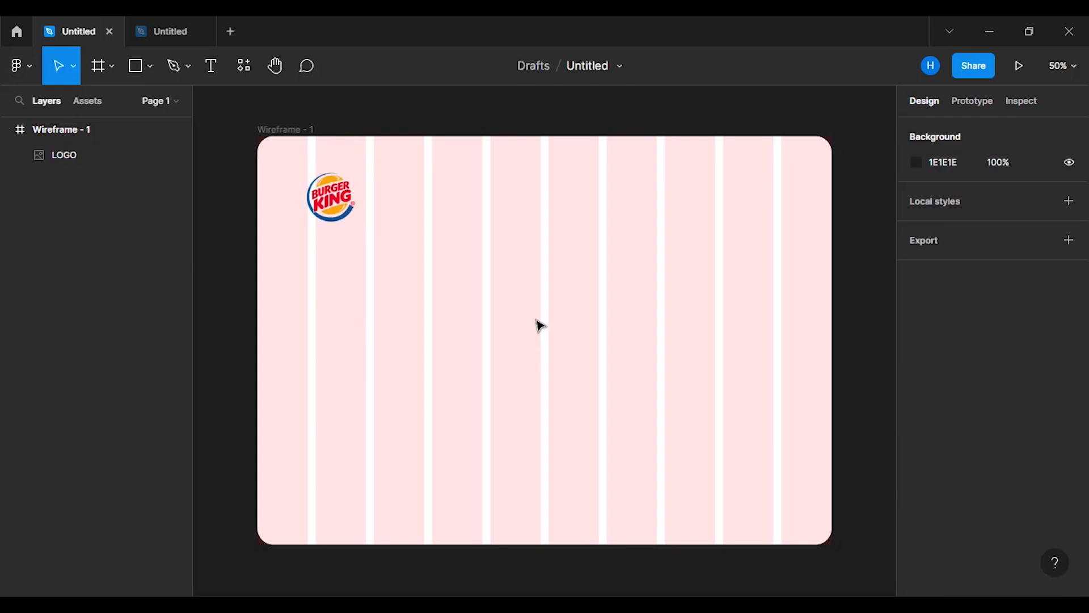
Step: Add the text "Home" in the upper middle of the frame and set its font size to 32
left_click(222, 72)
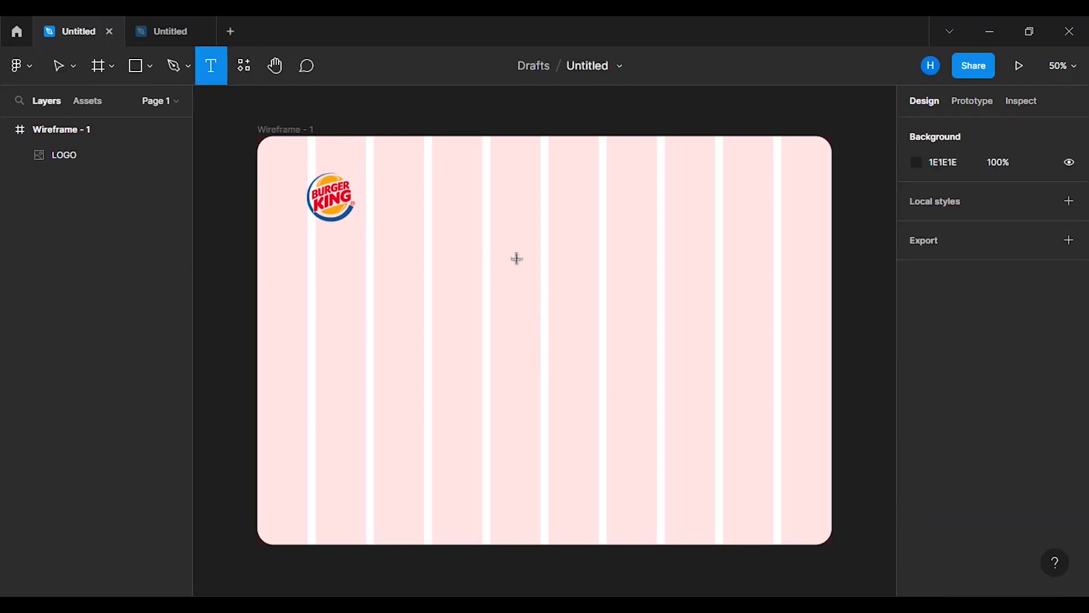
left_click(517, 258)
type("HO")
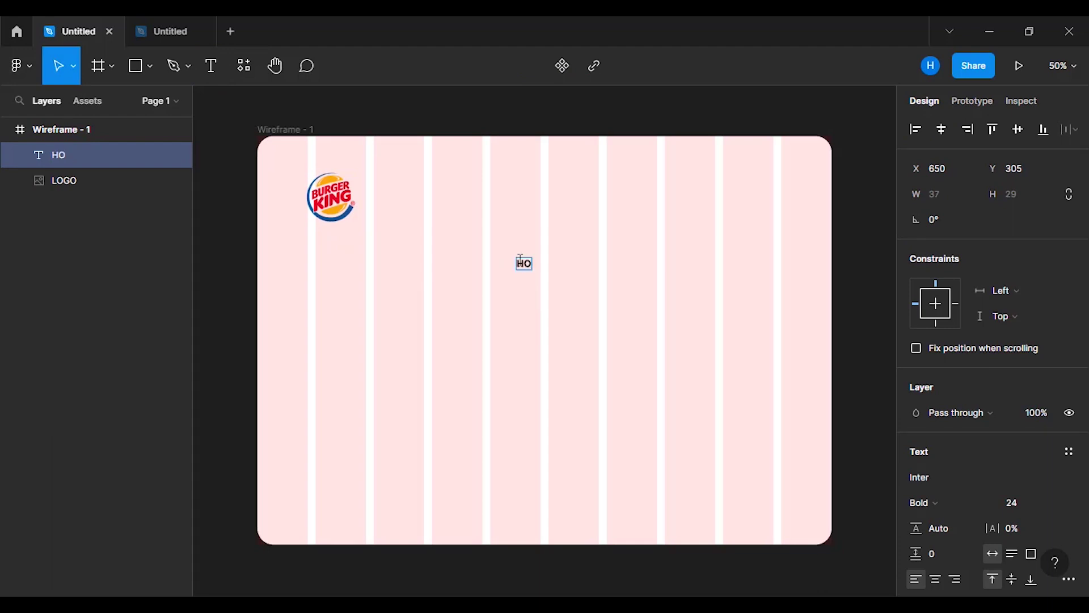
key("BackSpace")
left_click(1052, 511)
left_click(1028, 458)
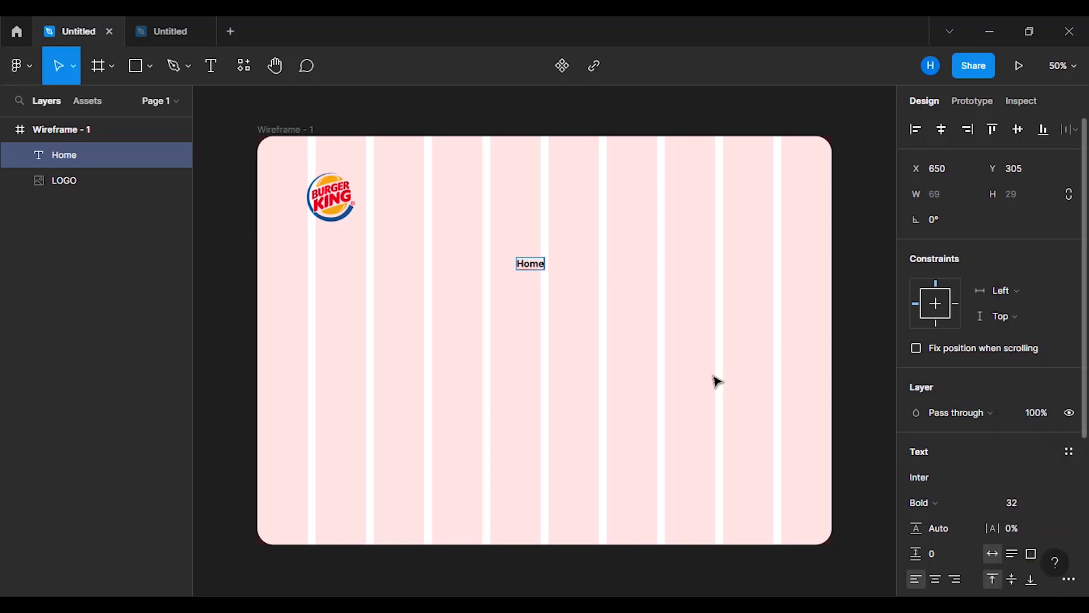
key("ctrl+z")
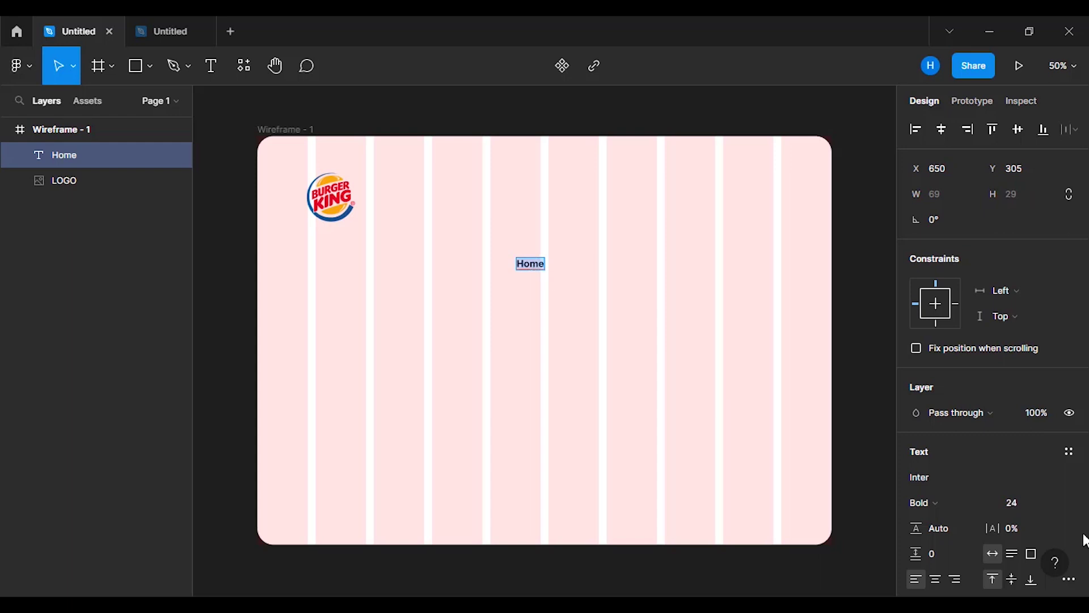
left_click(1055, 510)
left_click(1036, 460)
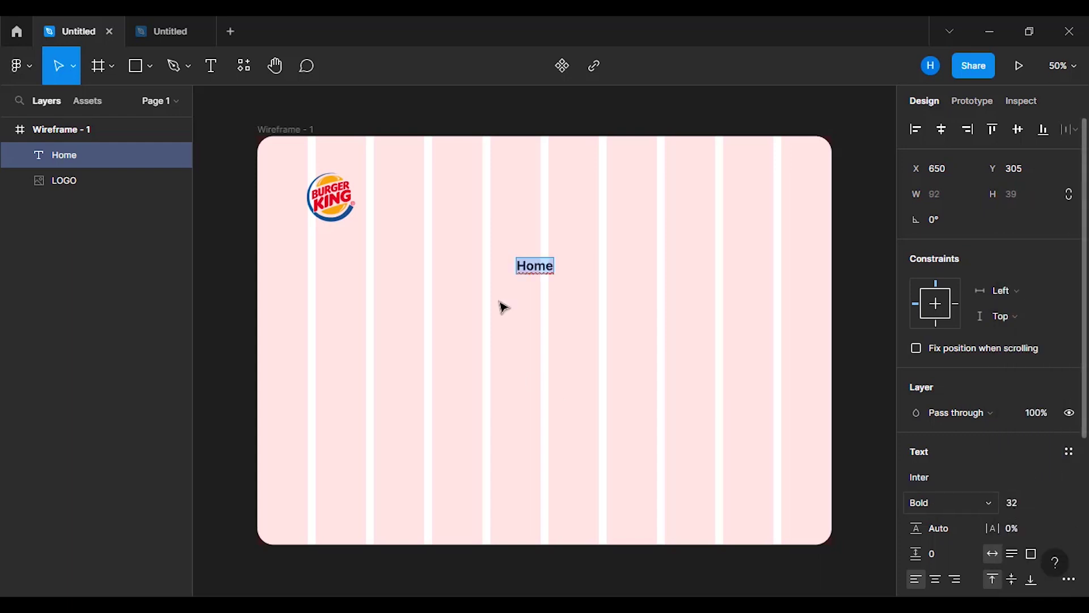
Step: Fill the Home text with the red sampled from the Burger King logo, E62746
scroll(1087, 436, "down", 4)
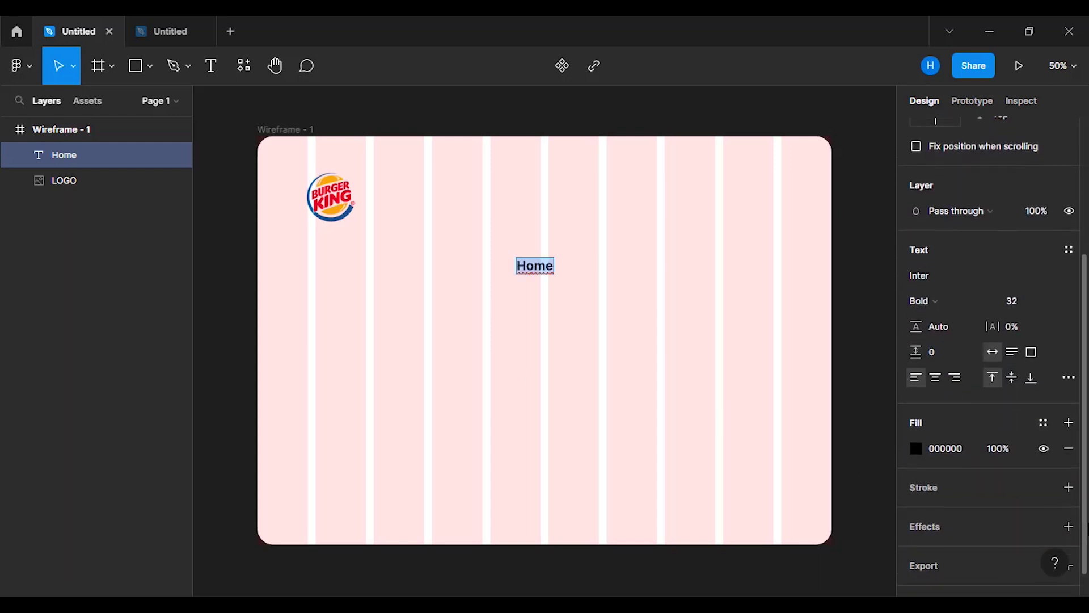
left_click(915, 449)
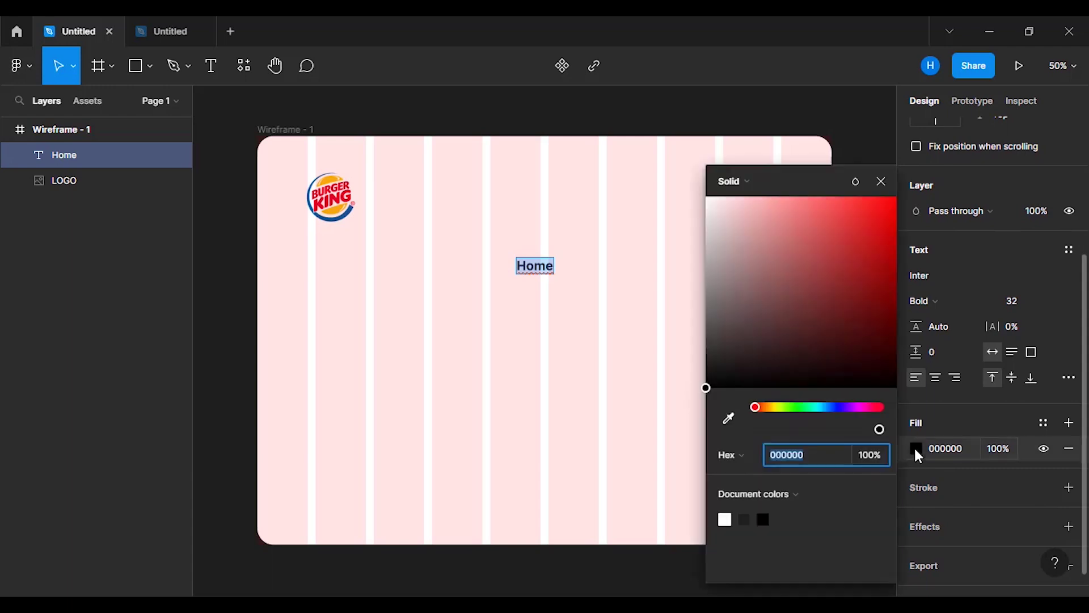
left_click(727, 418)
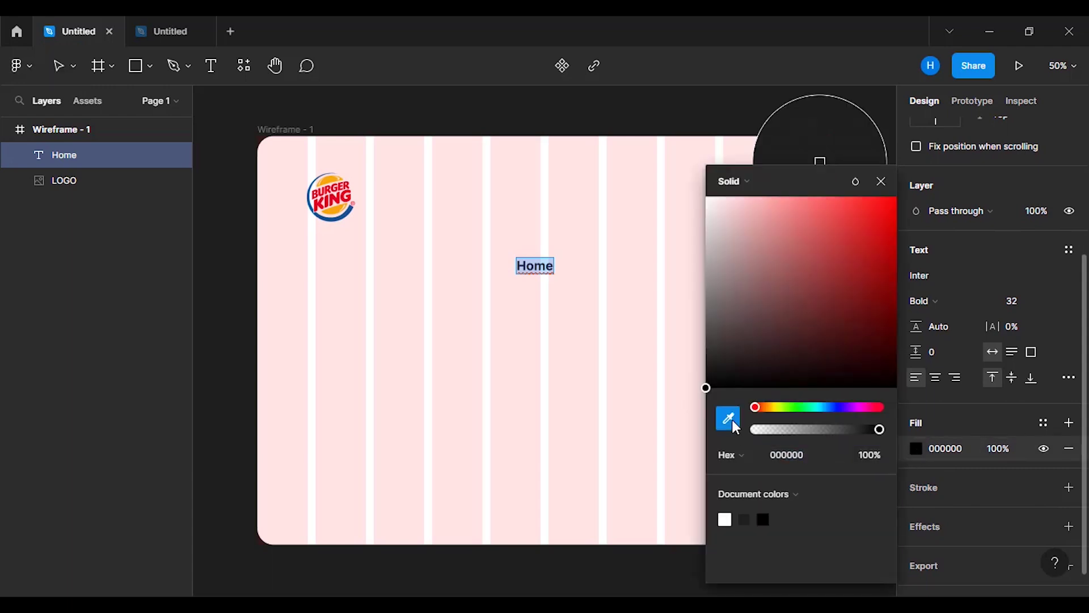
left_click(342, 205)
left_click(881, 180)
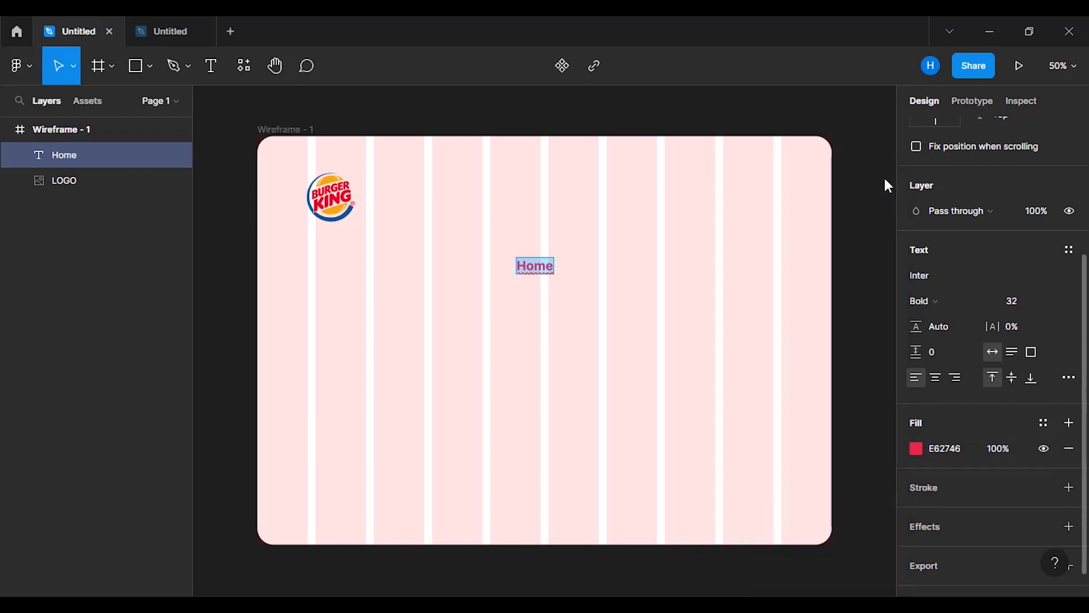
key("Escape")
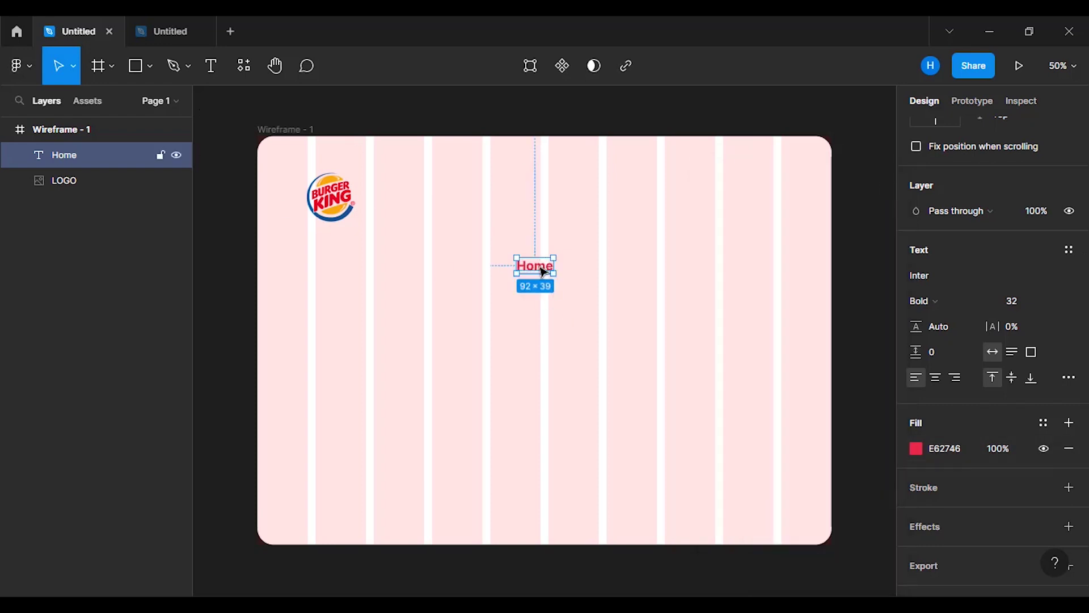
Step: Move the Home text level with the logo at X 418, Y 134, and place a duplicate beside it at X 618
left_click_drag(542, 269, 443, 197)
left_click(528, 217)
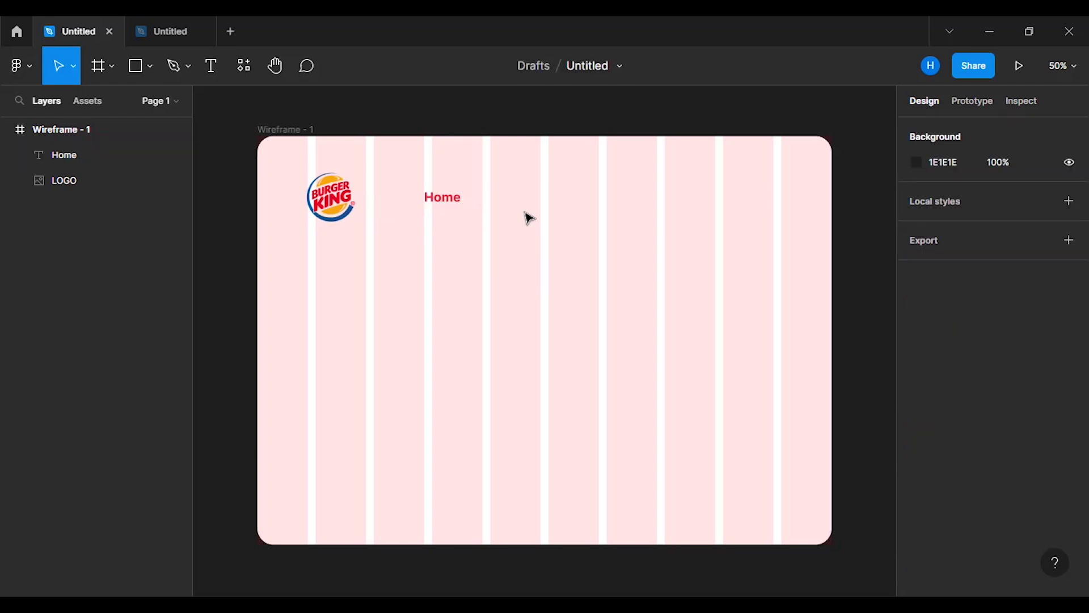
left_click(452, 201)
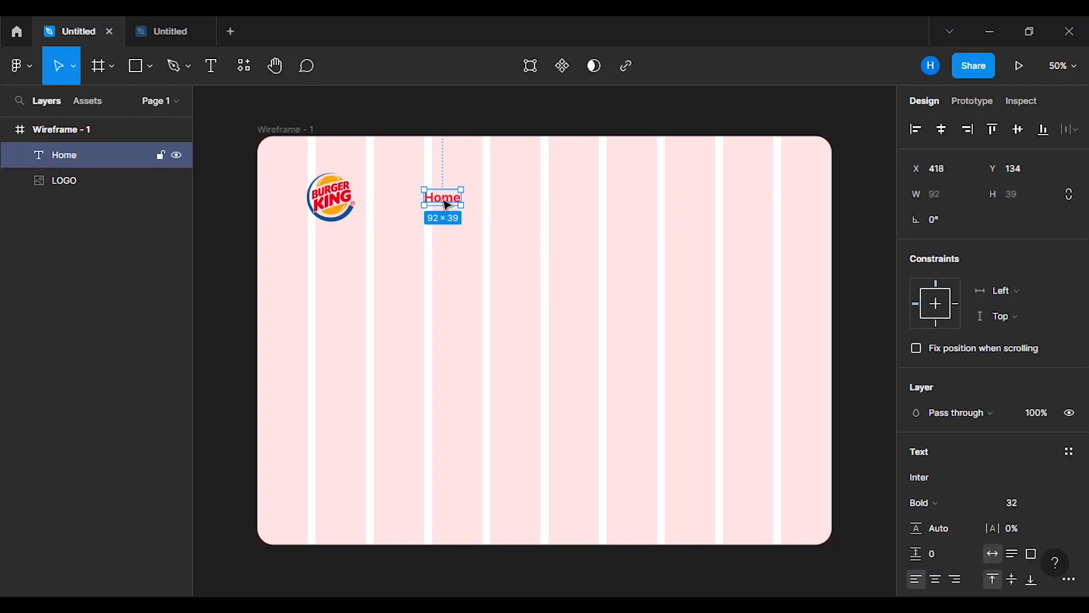
left_click_drag(448, 204, 528, 205)
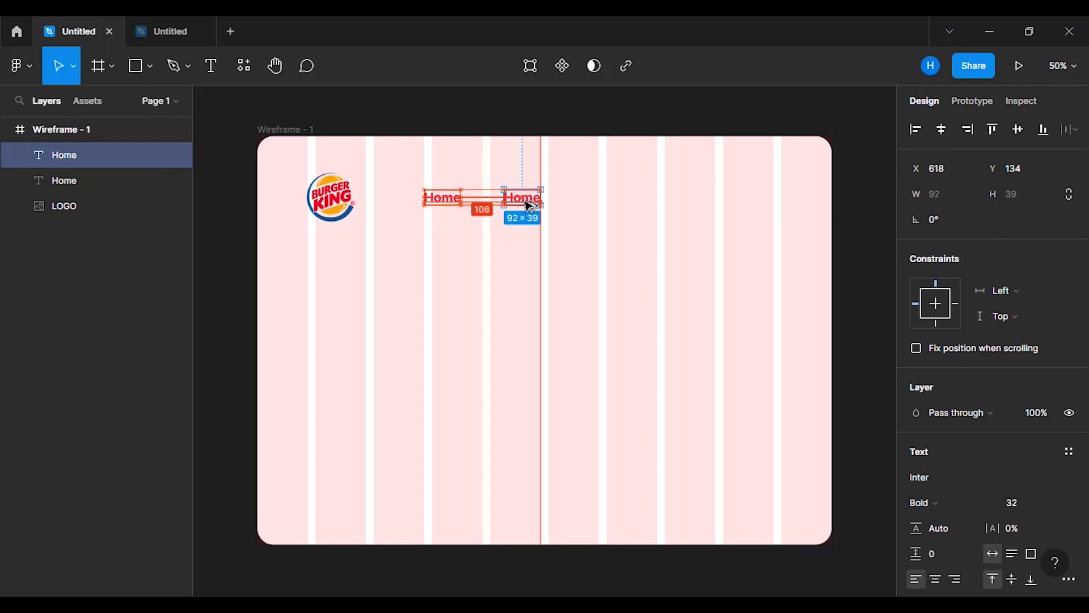
Step: Change the duplicated Home text to "Menu"
left_click(213, 66)
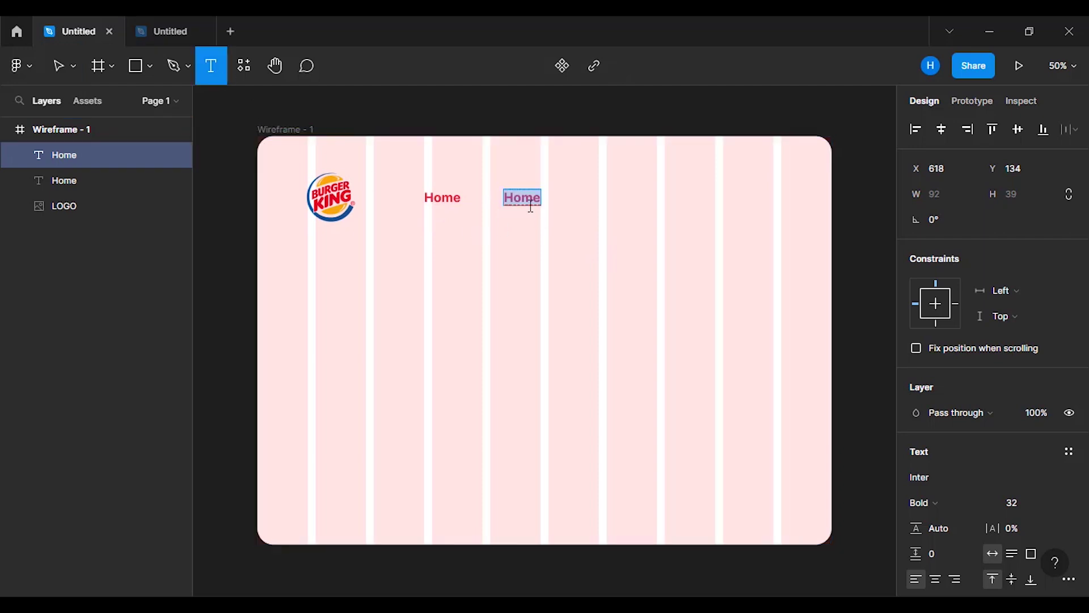
left_click(531, 201)
key("ctrl+a")
key("BackSpace")
type("M")
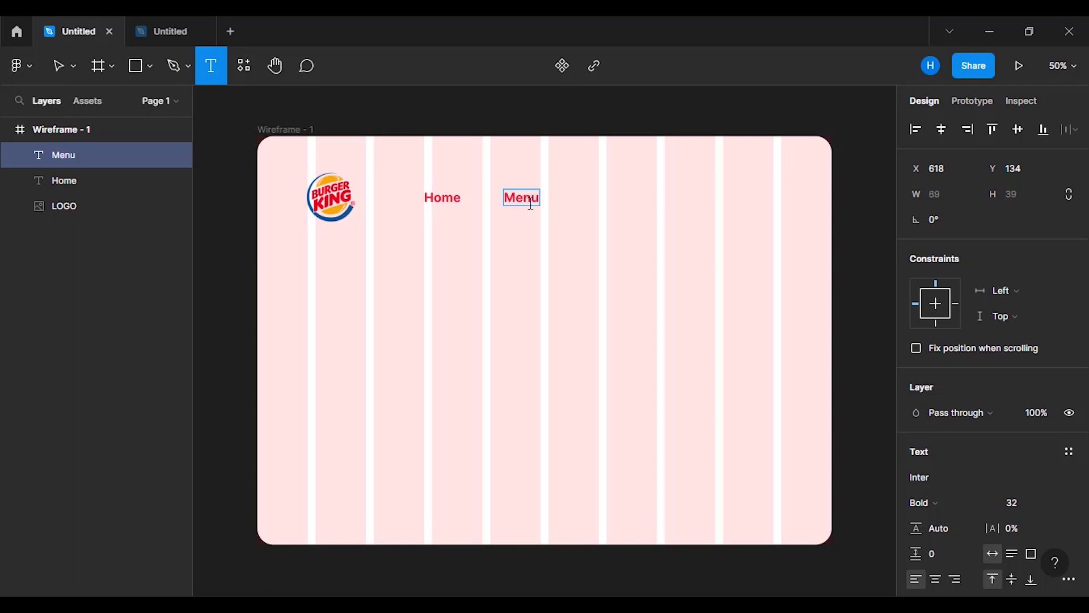
Step: Fill the Menu text with the blue sampled from the logo's outer ring, 0059A1
key("ctrl+a")
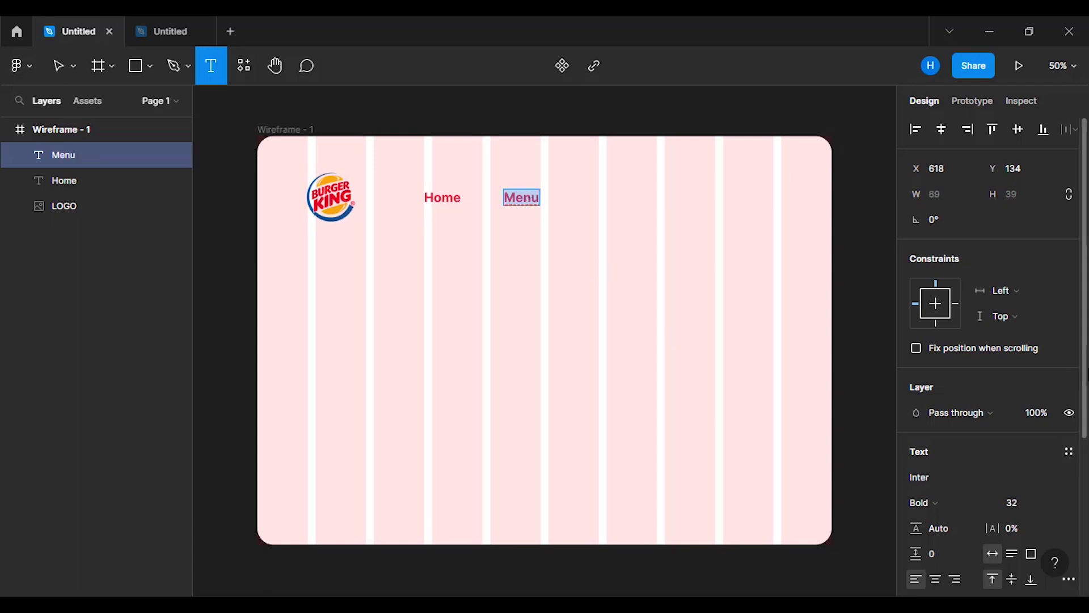
scroll(945, 462, "down", 3)
left_click(914, 483)
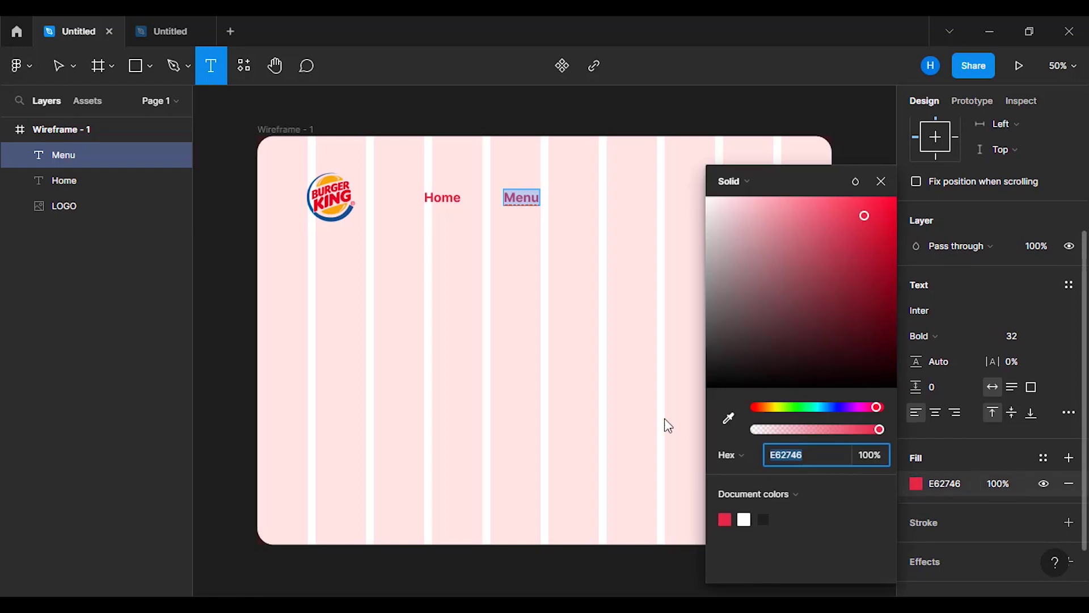
left_click(728, 418)
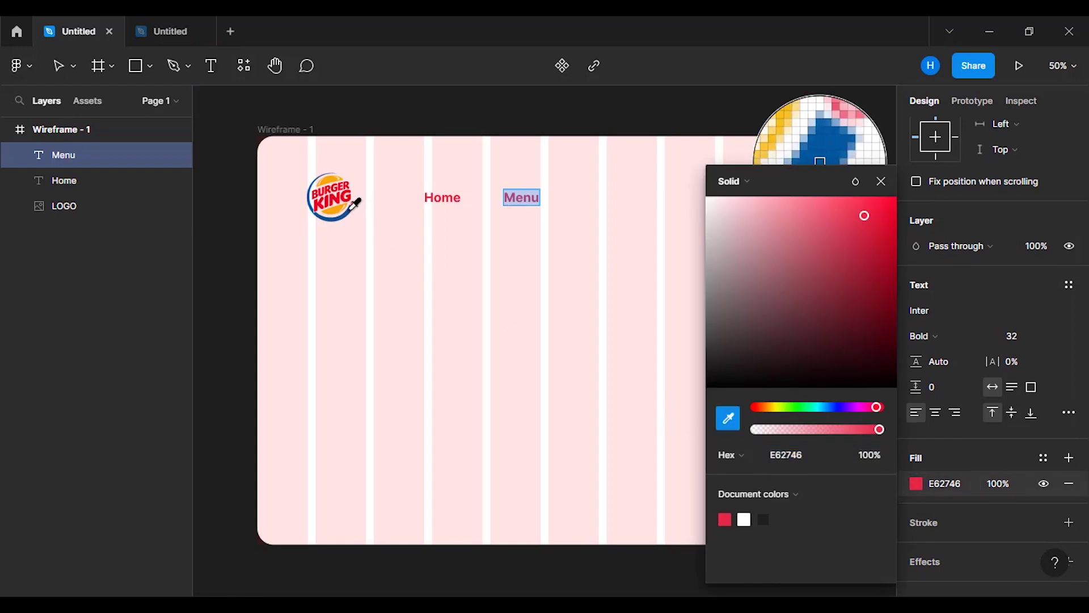
left_click(352, 208)
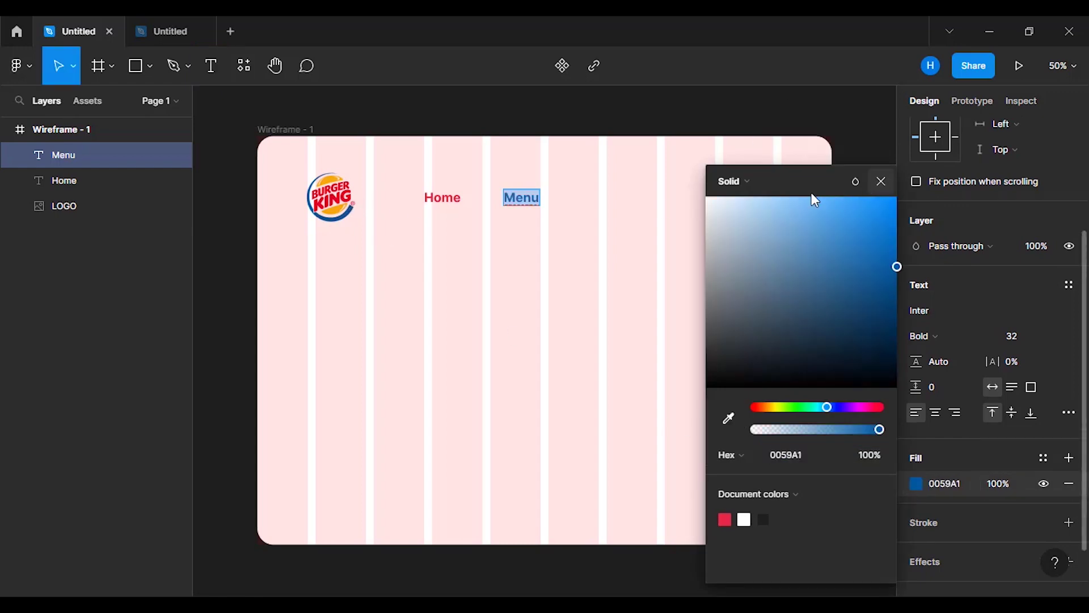
key("Escape")
key("Escape")
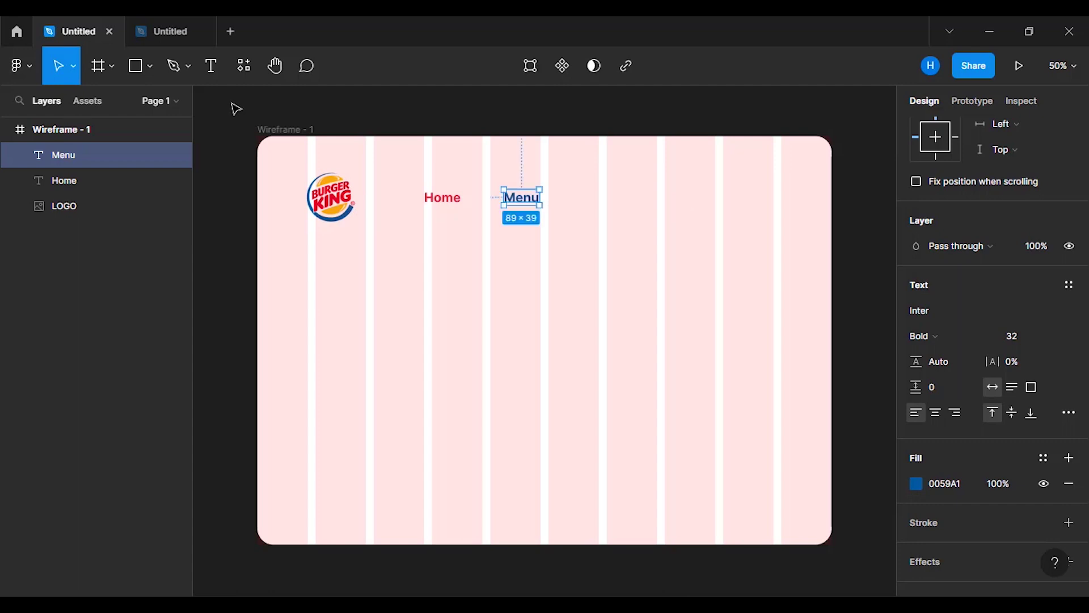
Step: Place a duplicate of the Menu text beside it, level with the original, at X 815, Y 134
left_click(461, 164)
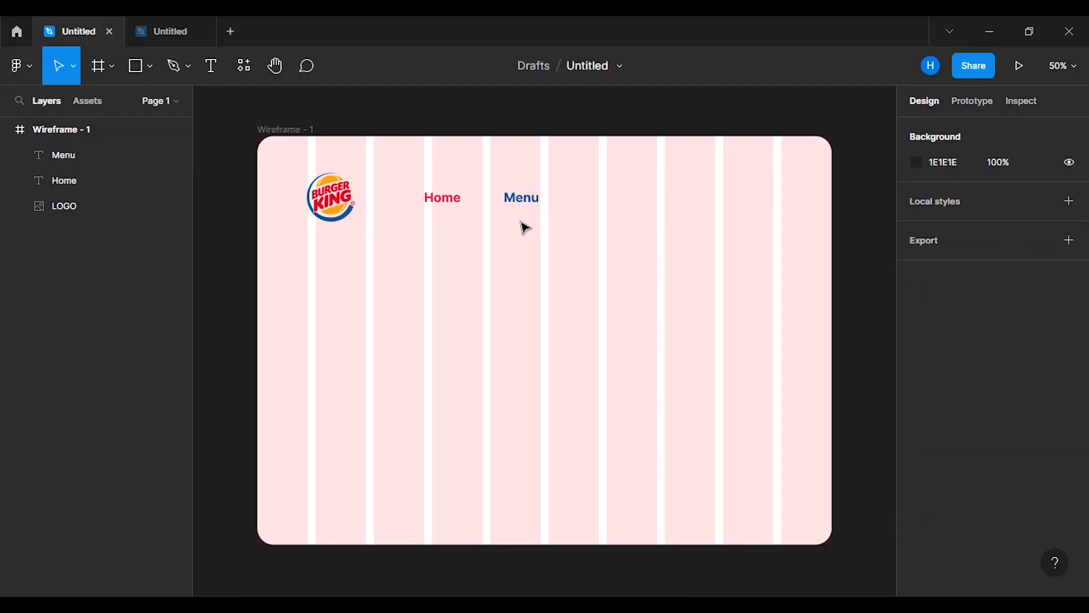
left_click(530, 205)
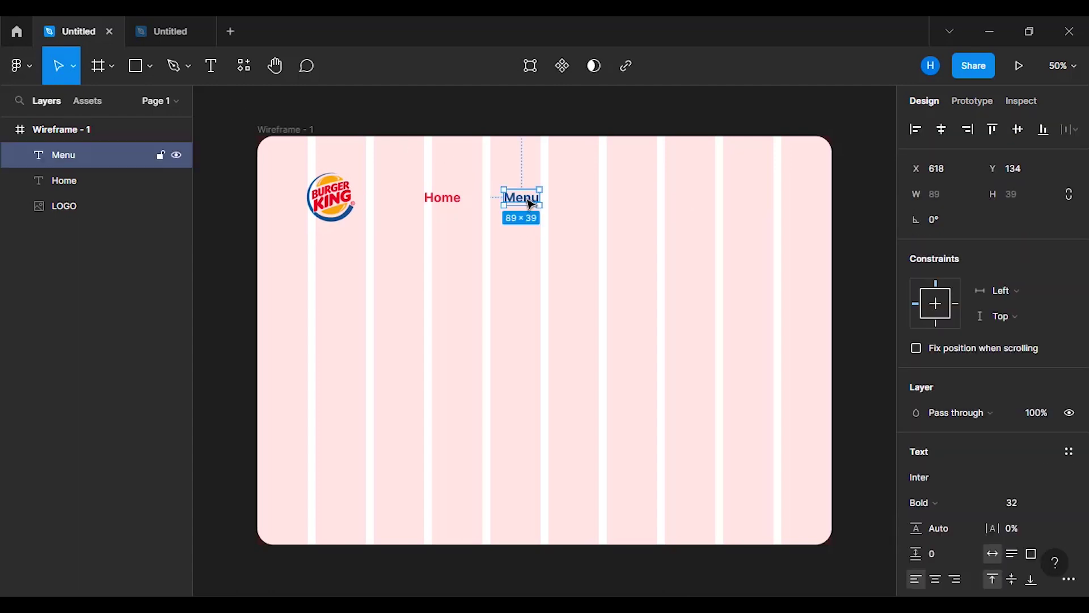
left_click_drag(531, 205, 610, 206)
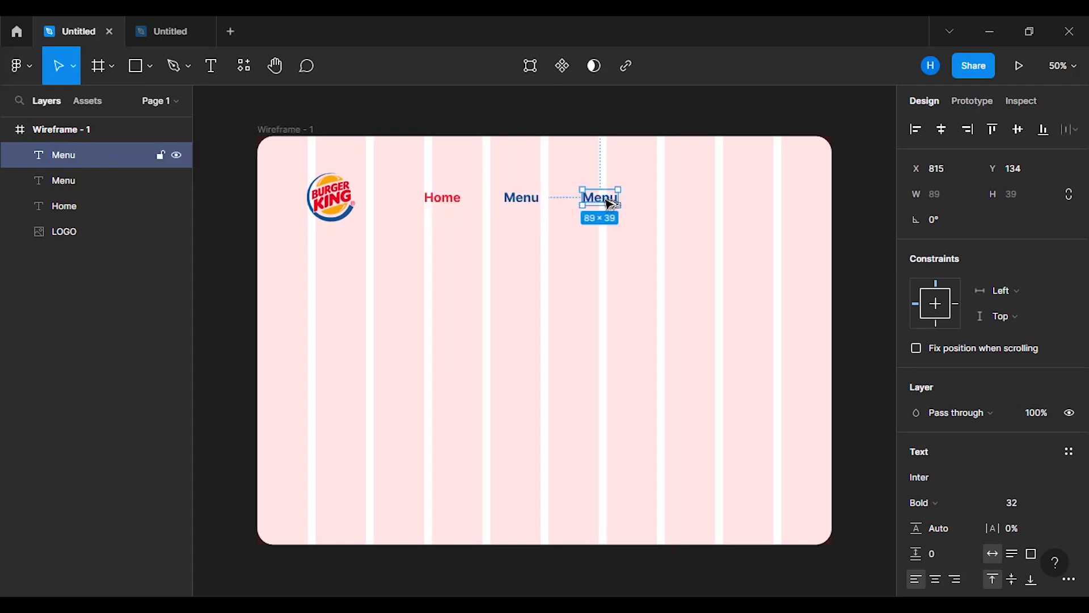
Step: Replace the duplicated Menu text with "Locations" copied from the Notepad document
left_click(211, 66)
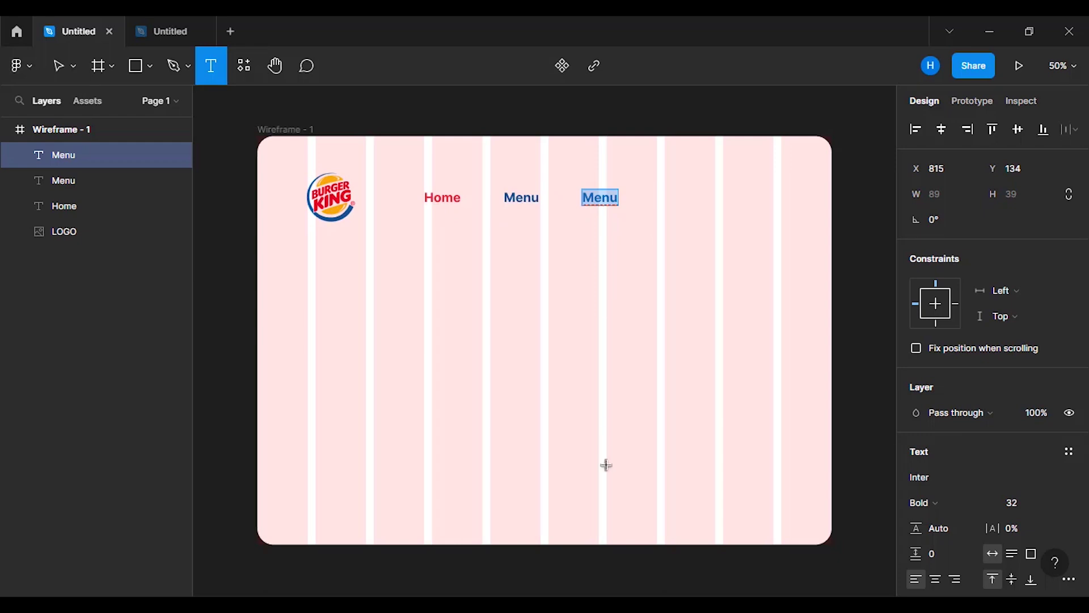
key("alt+Tab")
left_click_drag(535, 240, 590, 240)
right_click(584, 240)
left_click(624, 293)
left_click(792, 201)
key("ctrl+v")
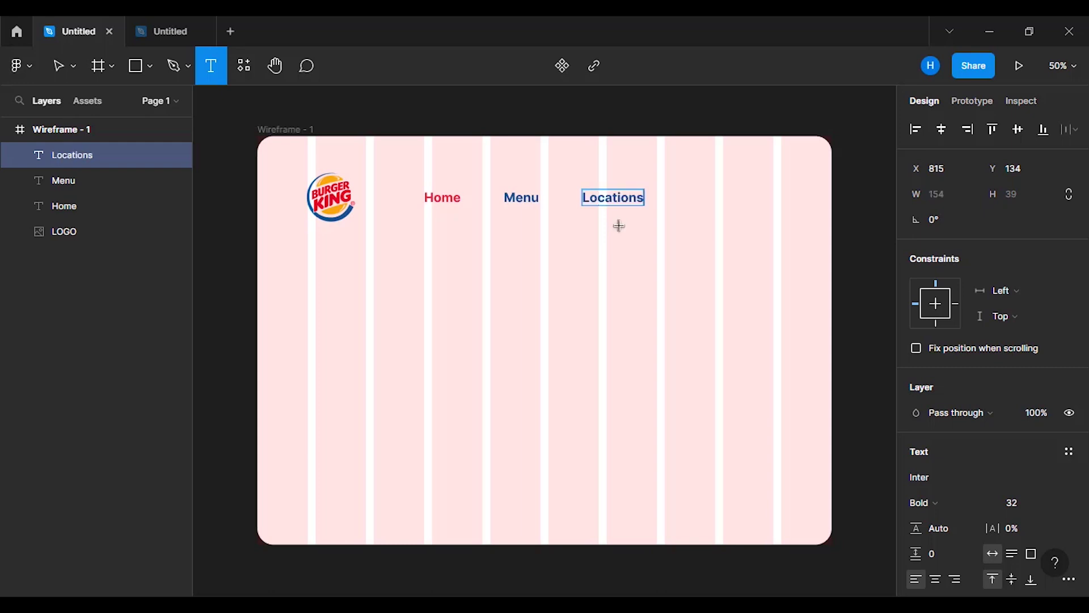
left_click(52, 74)
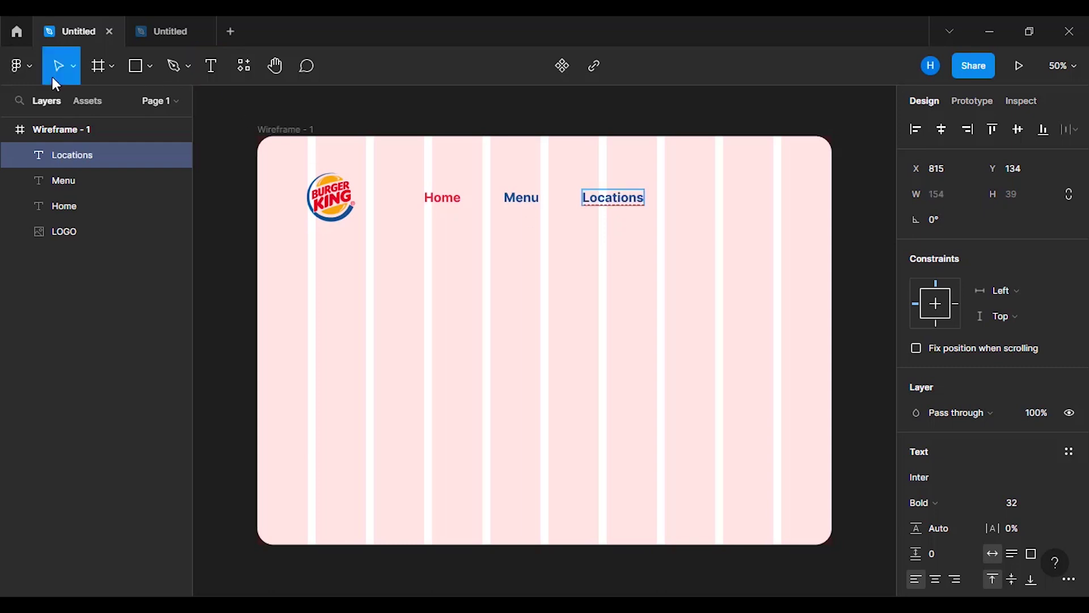
left_click(501, 165)
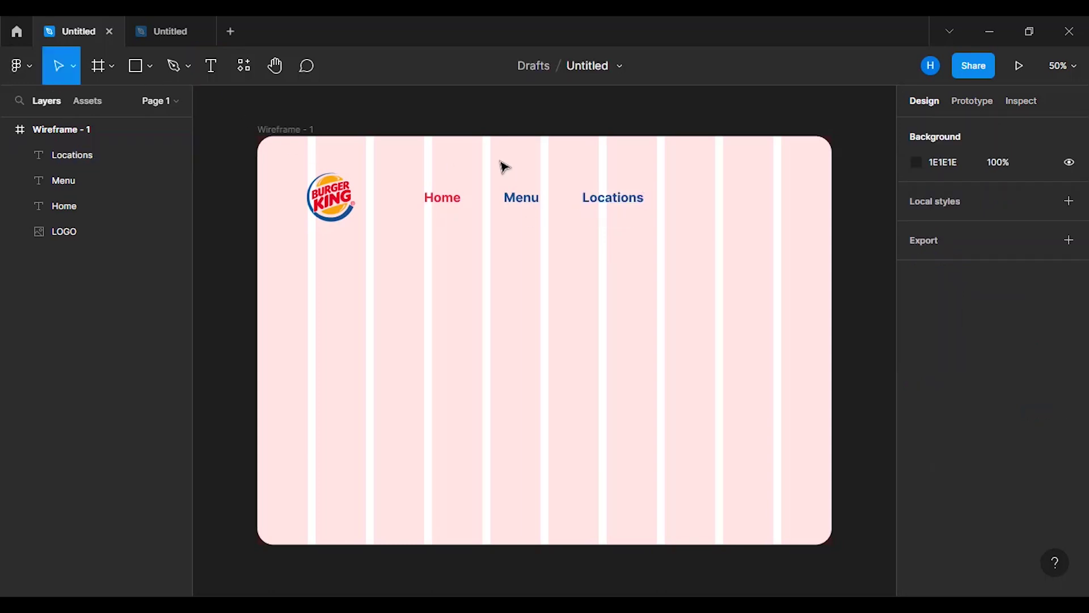
Step: Duplicate the Locations text to X 1077, Y 133, and replace the copy's wording with "Contact" copied from the Notepad document
left_click(631, 203)
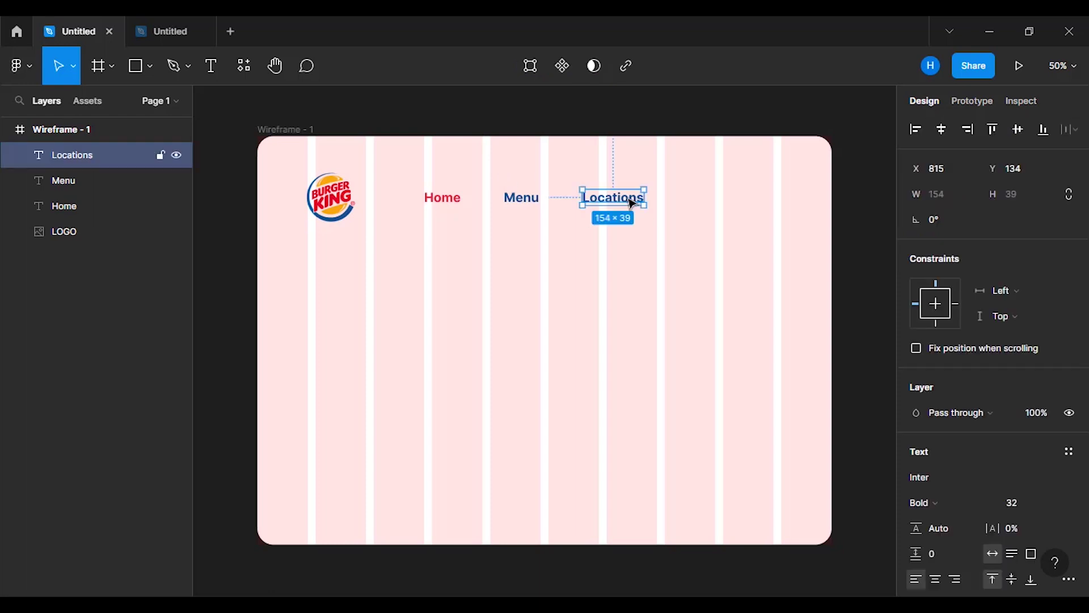
left_click_drag(632, 203, 740, 203, "alt")
left_click(215, 74)
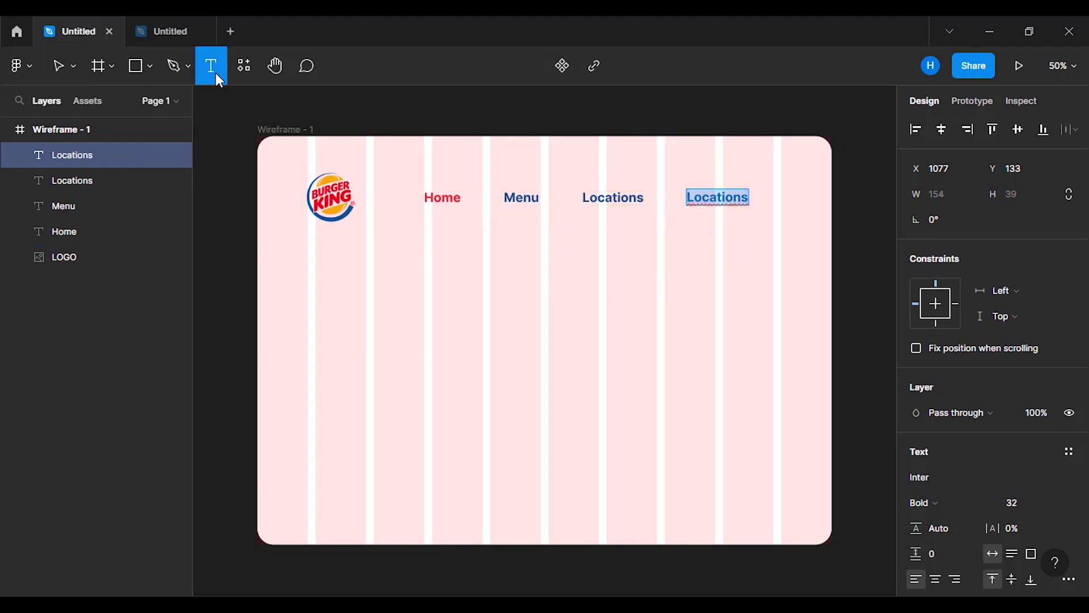
key("alt+Tab")
left_click_drag(619, 239, 665, 238)
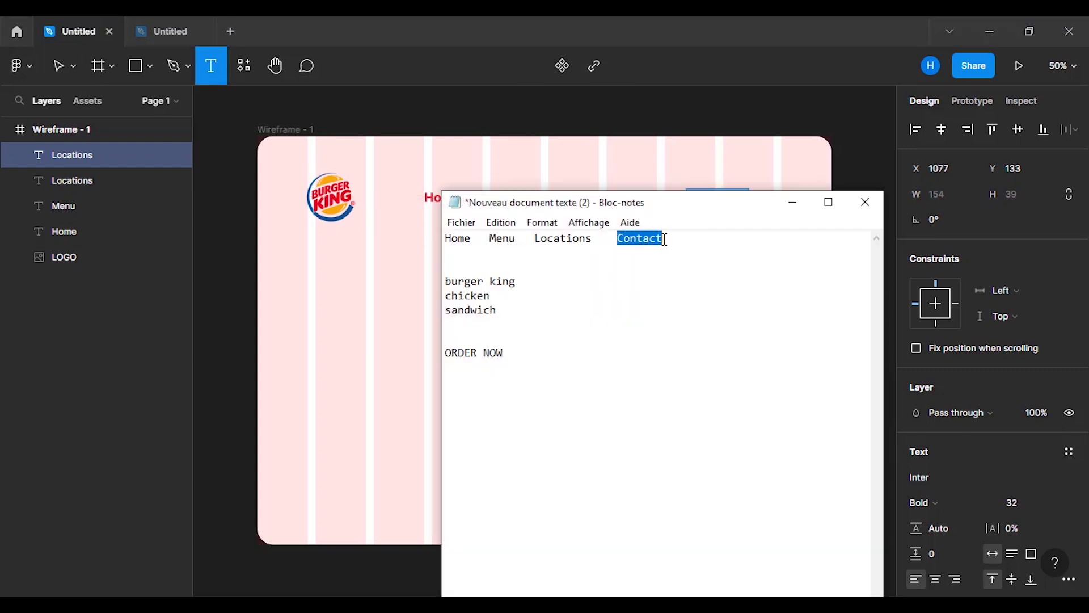
right_click(654, 236)
left_click(692, 290)
left_click(792, 202)
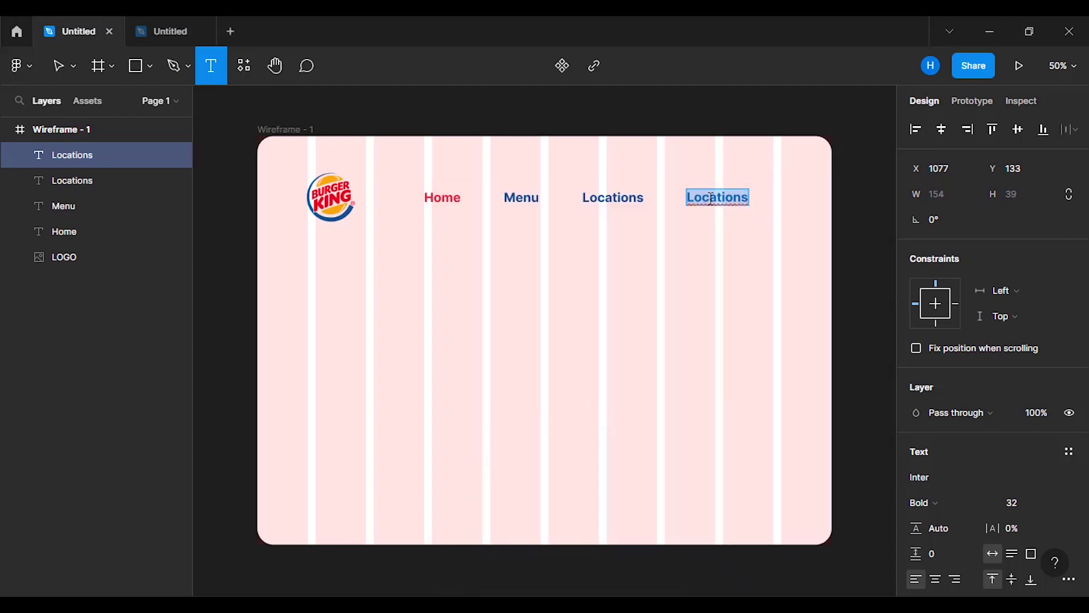
key("ctrl+v")
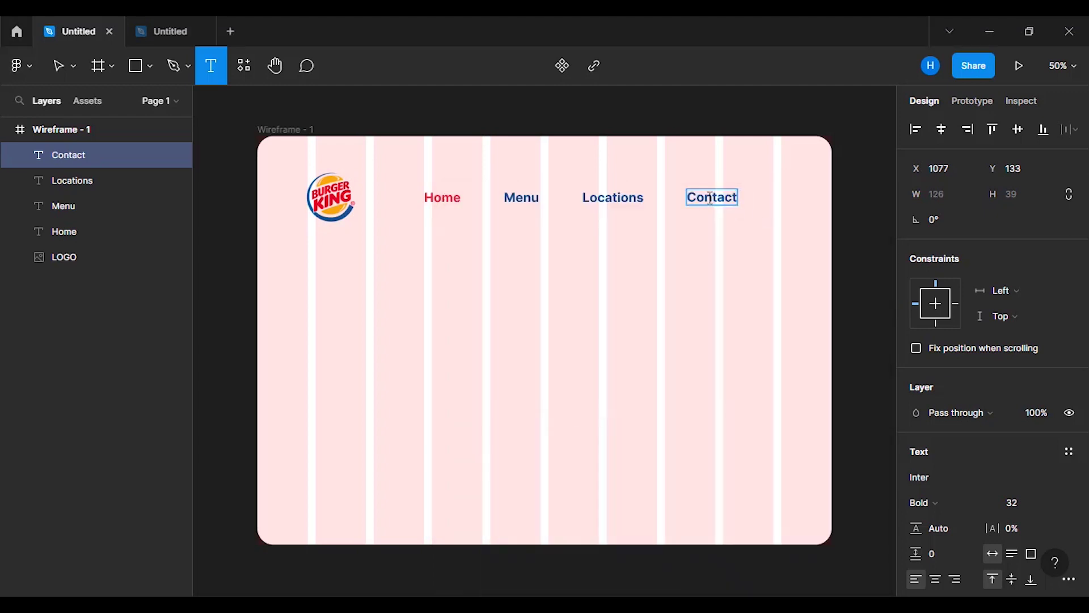
left_click(52, 65)
key("Escape")
key("Escape")
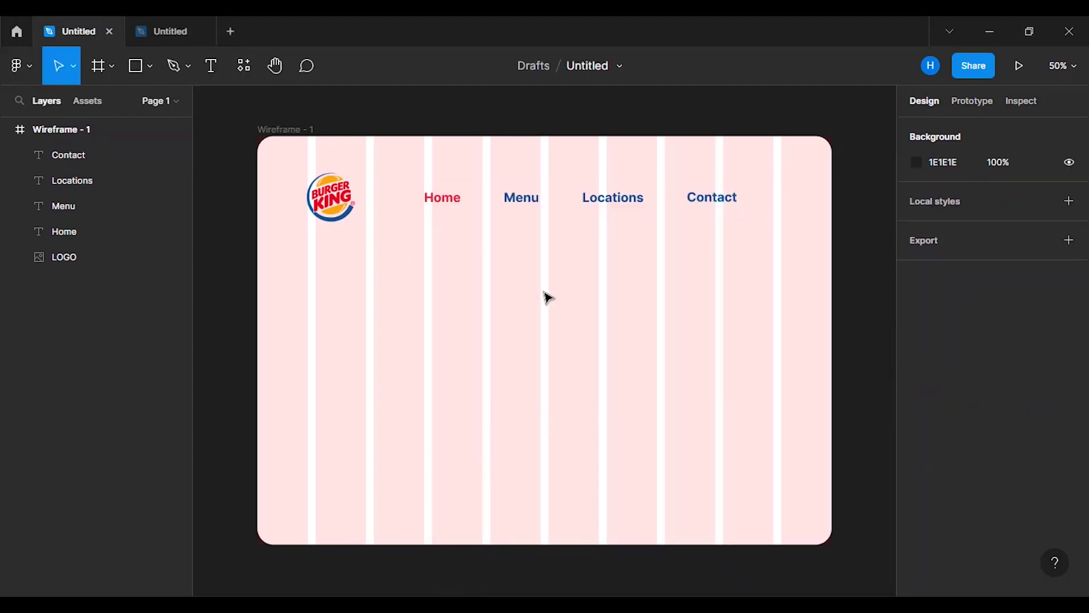
Step: Align the Home, Menu, Locations and Contact texts on their vertical centers and group them
left_click_drag(402, 171, 752, 227)
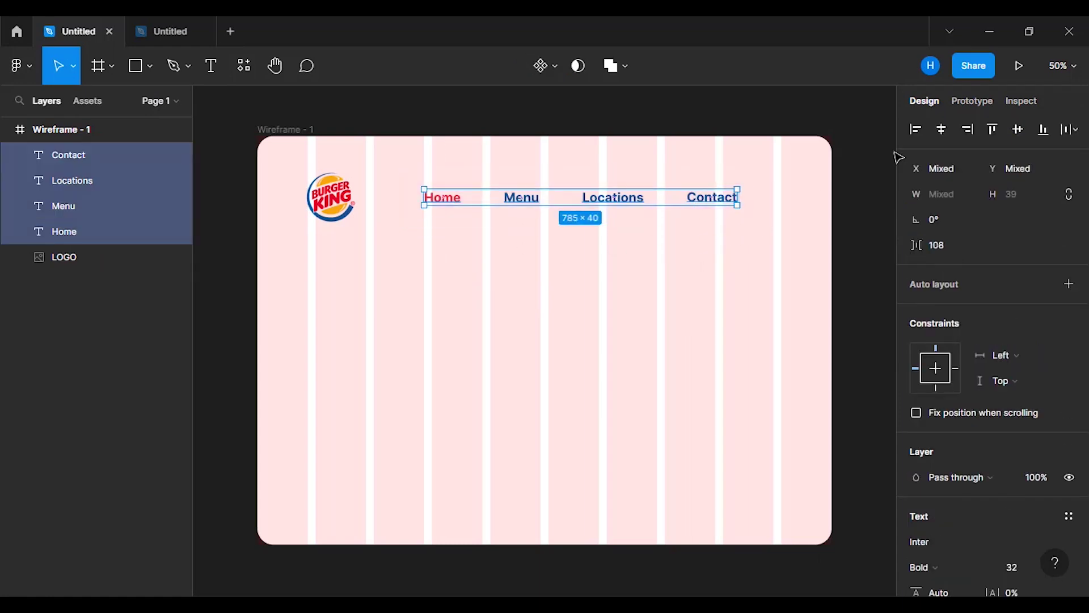
left_click(1018, 132)
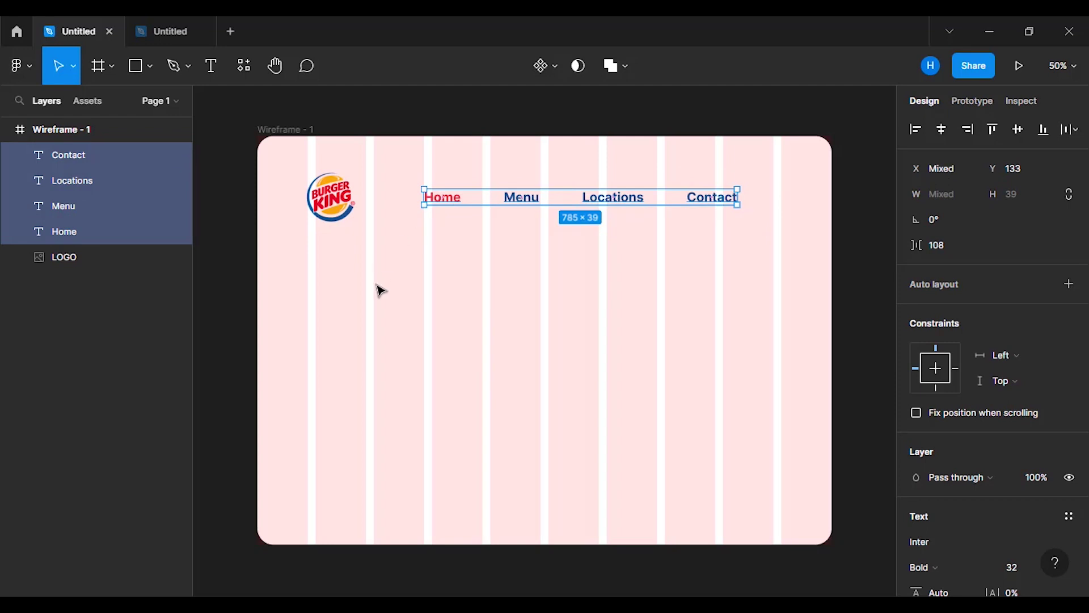
key("ctrl+g")
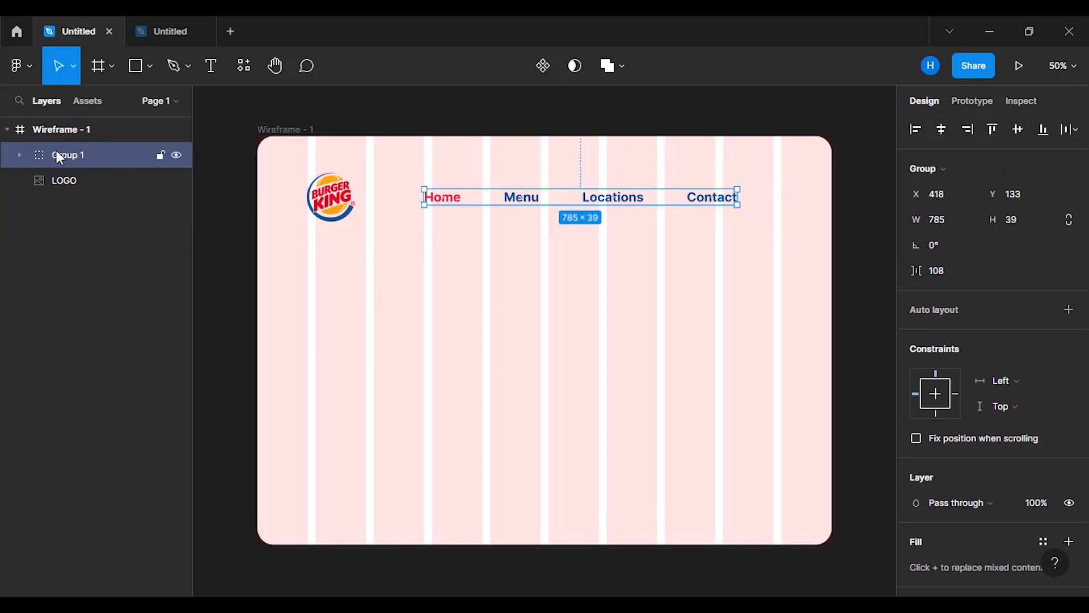
left_click(525, 324)
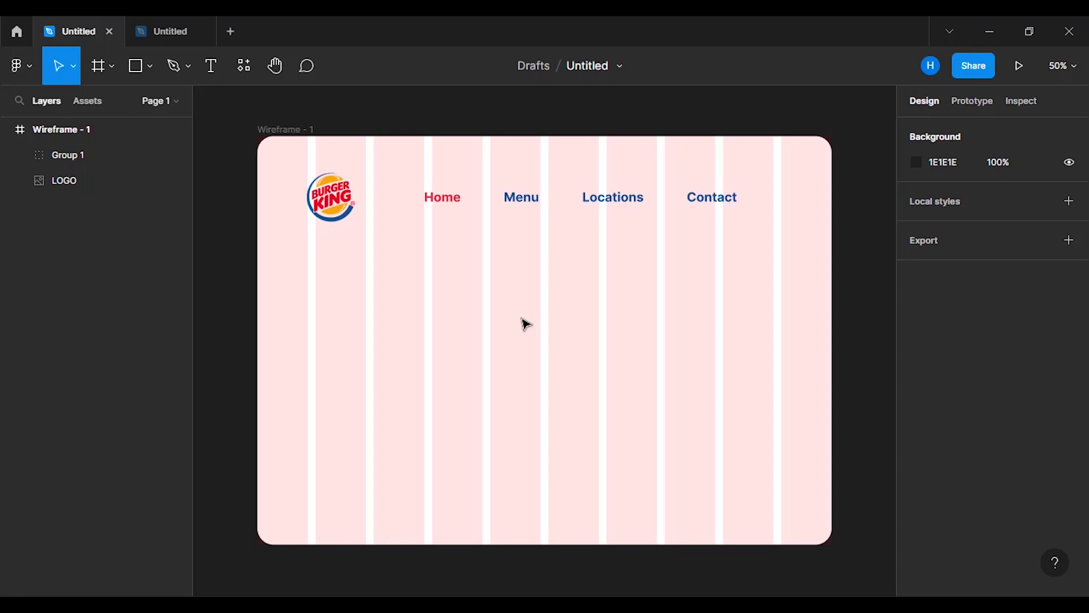
Step: Place the burger image image-removebg-preview (20) from the downloads folder in the frame below the navigation texts
left_click(32, 66)
mouse_move(90, 140)
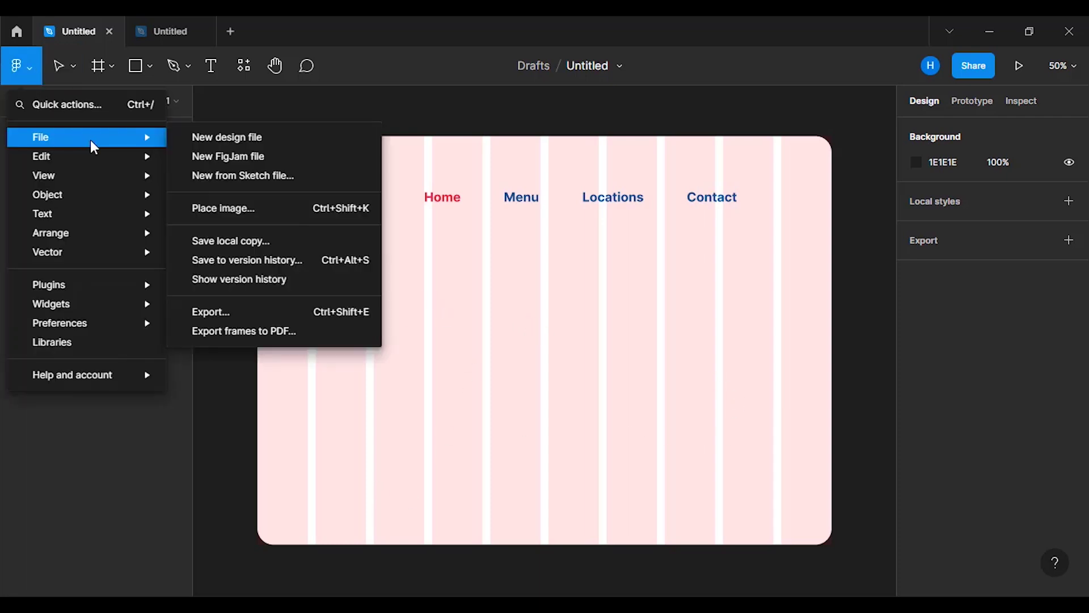
left_click(236, 209)
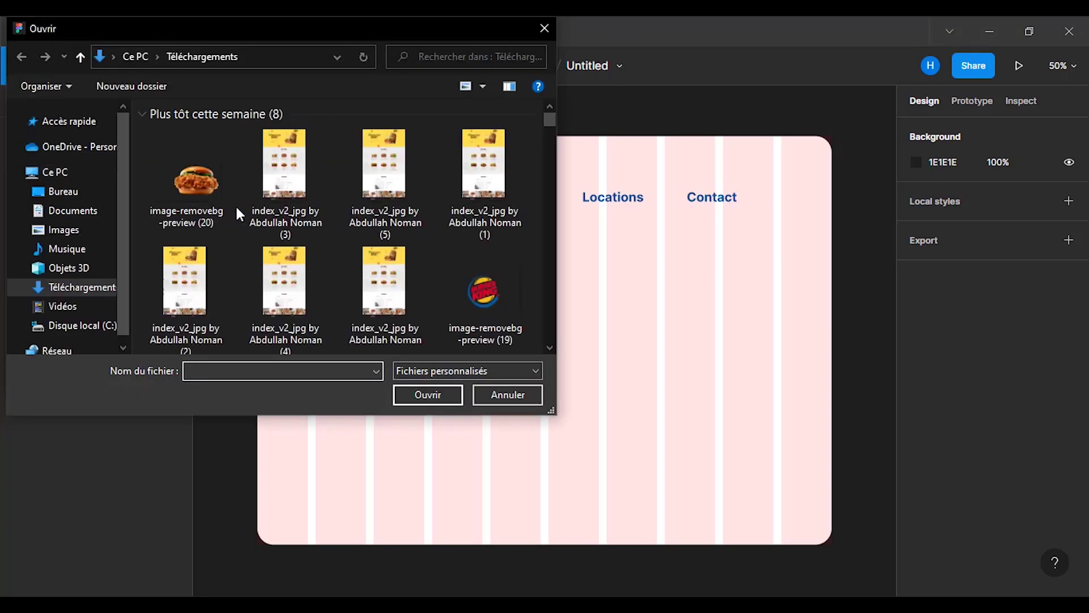
left_click(194, 185)
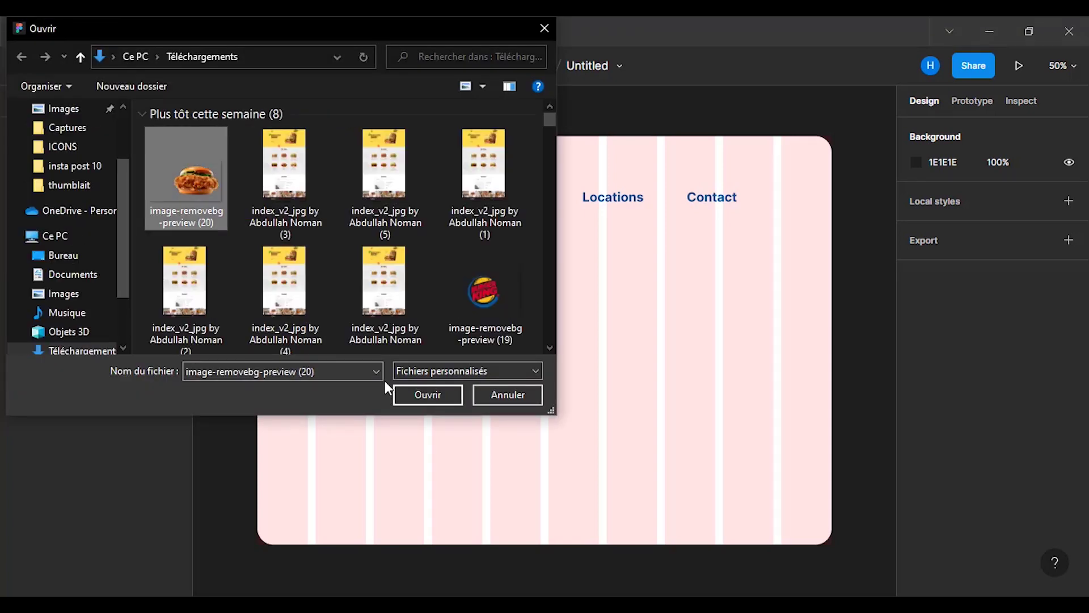
left_click(437, 393)
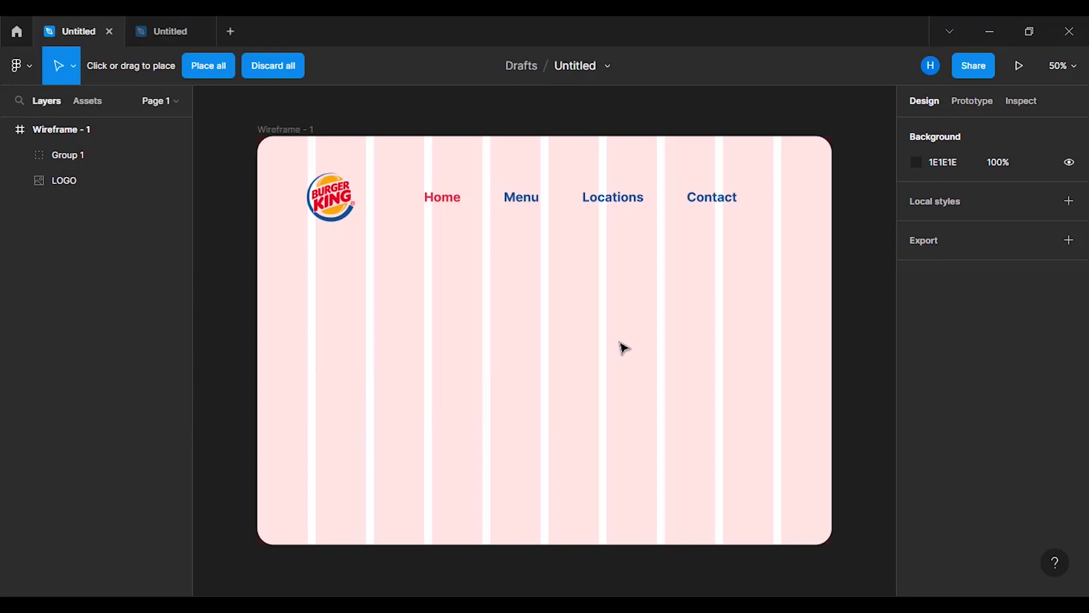
left_click(617, 340)
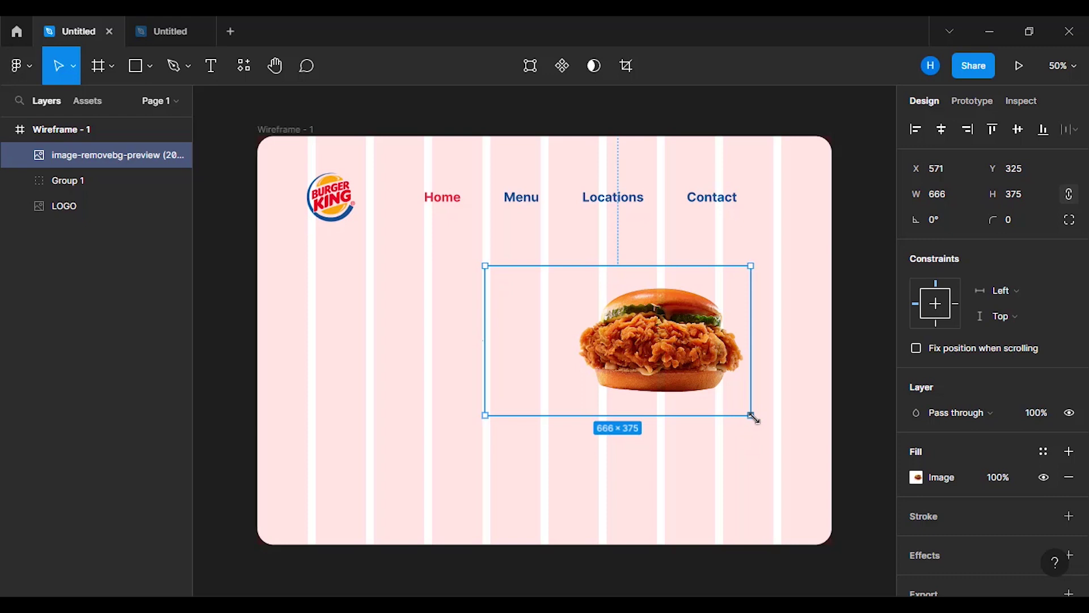
Step: Crop the burger image's empty margins to about 455 × 320 and raise its contrast
left_click(626, 71)
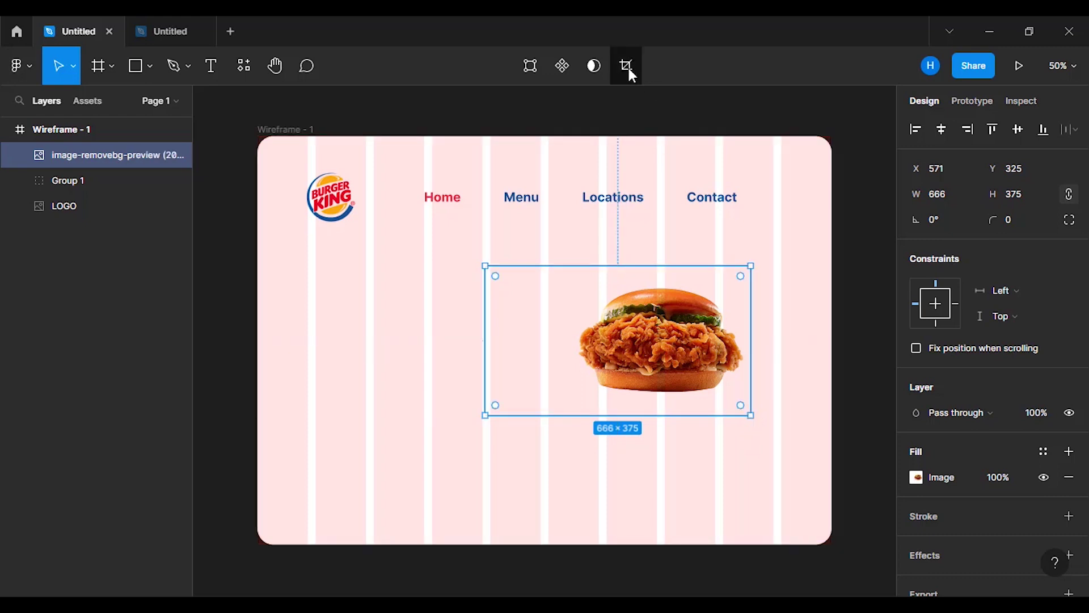
left_click_drag(804, 214, 919, 192)
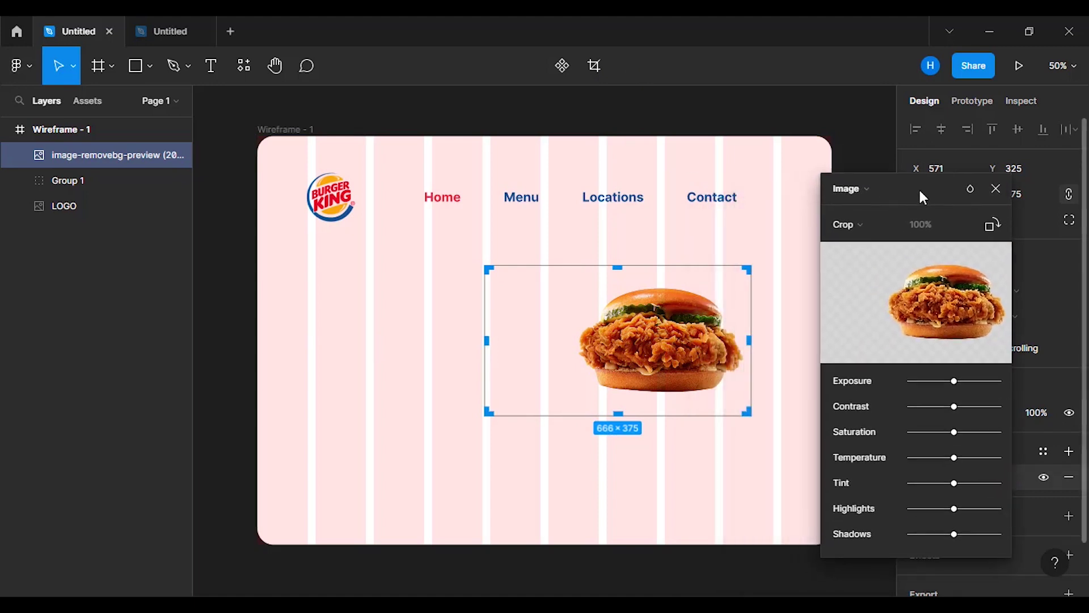
left_click_drag(486, 341, 573, 334)
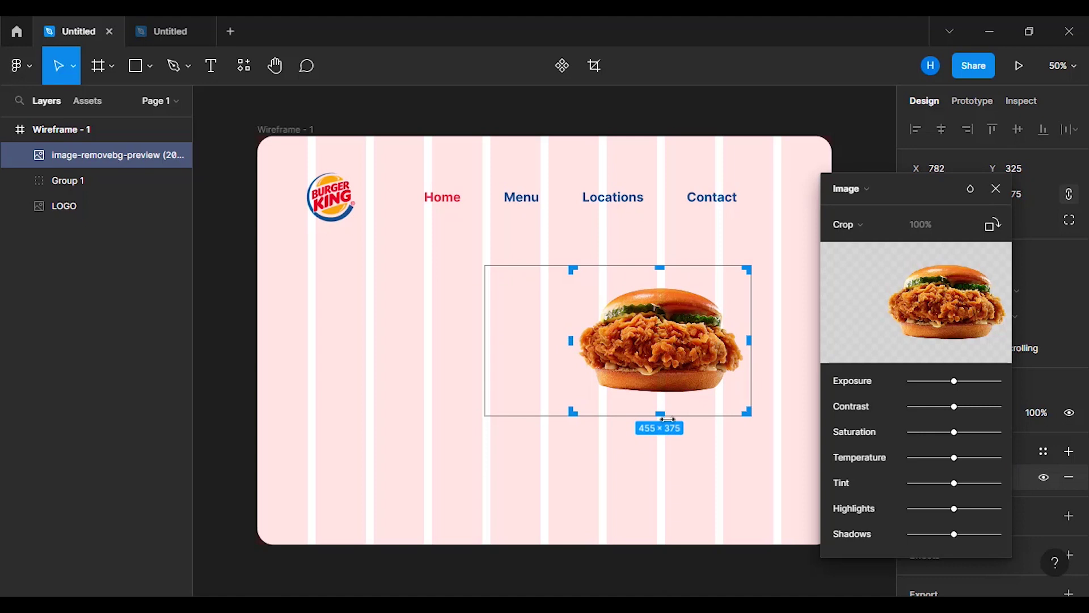
left_click_drag(662, 408, 659, 401)
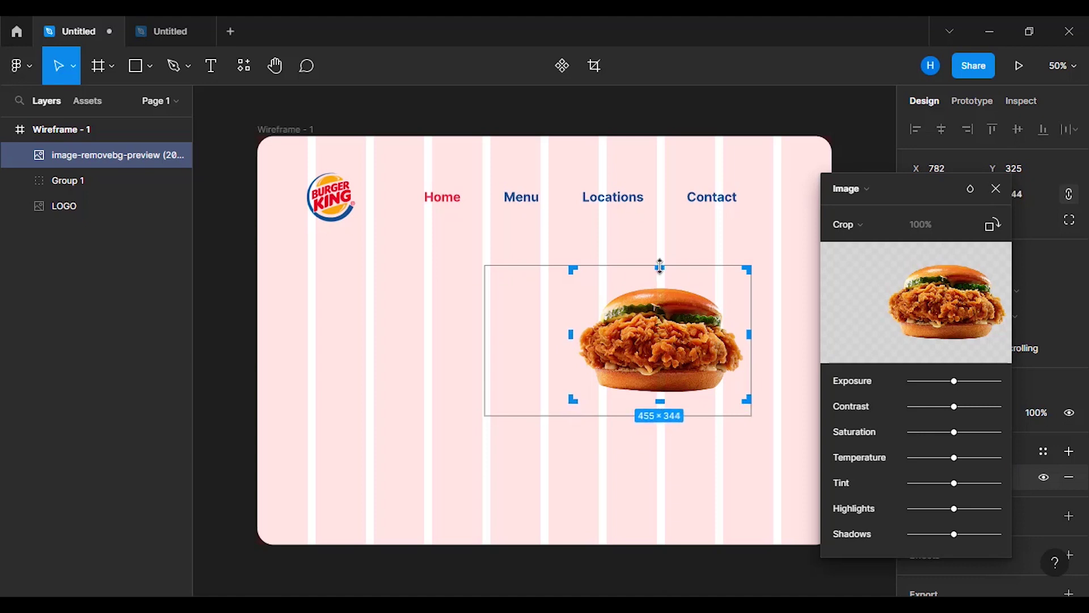
left_click_drag(660, 270, 661, 277)
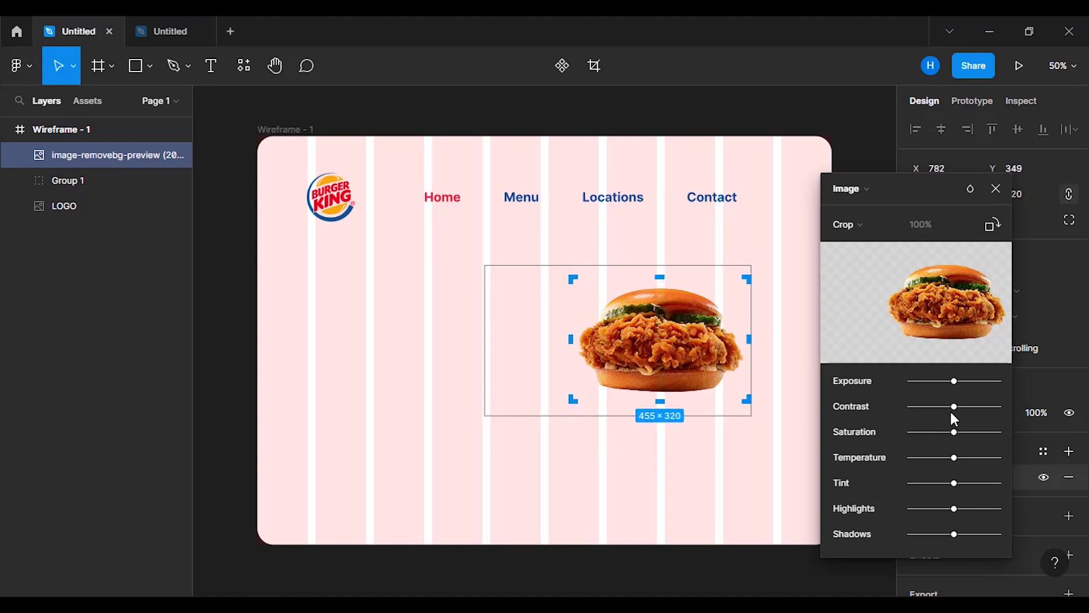
left_click_drag(963, 411, 984, 406)
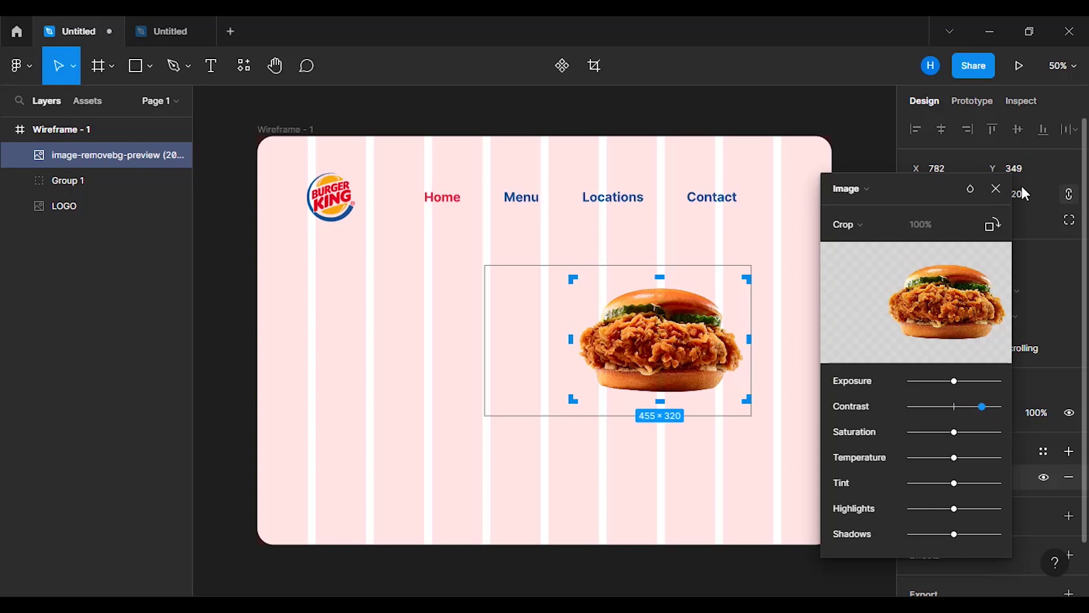
left_click(996, 189)
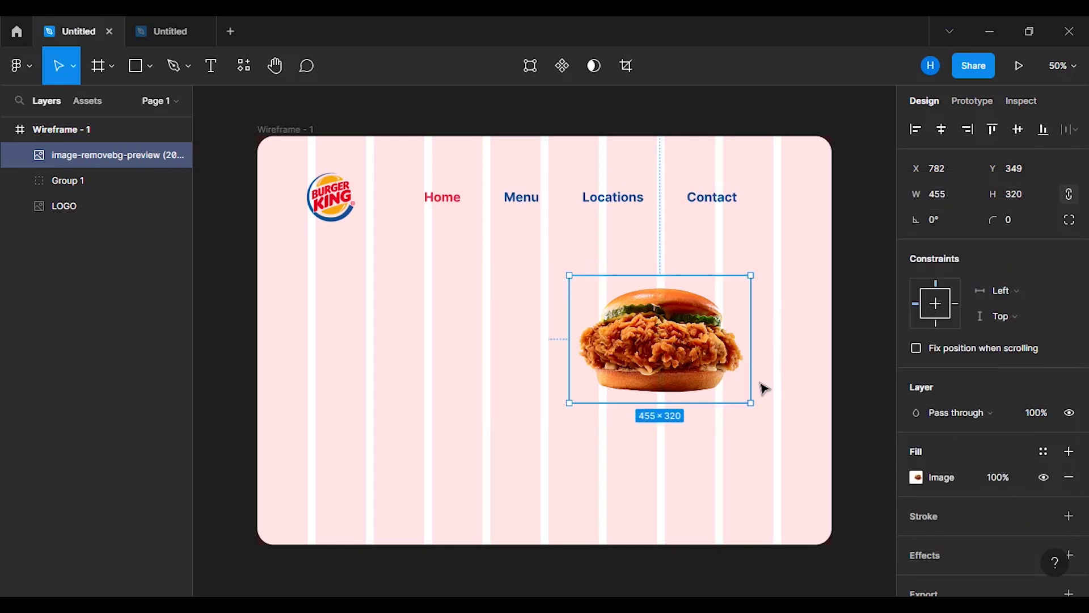
Step: Enlarge the burger image proportionally to about 615 × 432 and shift it slightly down and to the right
left_click_drag(753, 403, 768, 424)
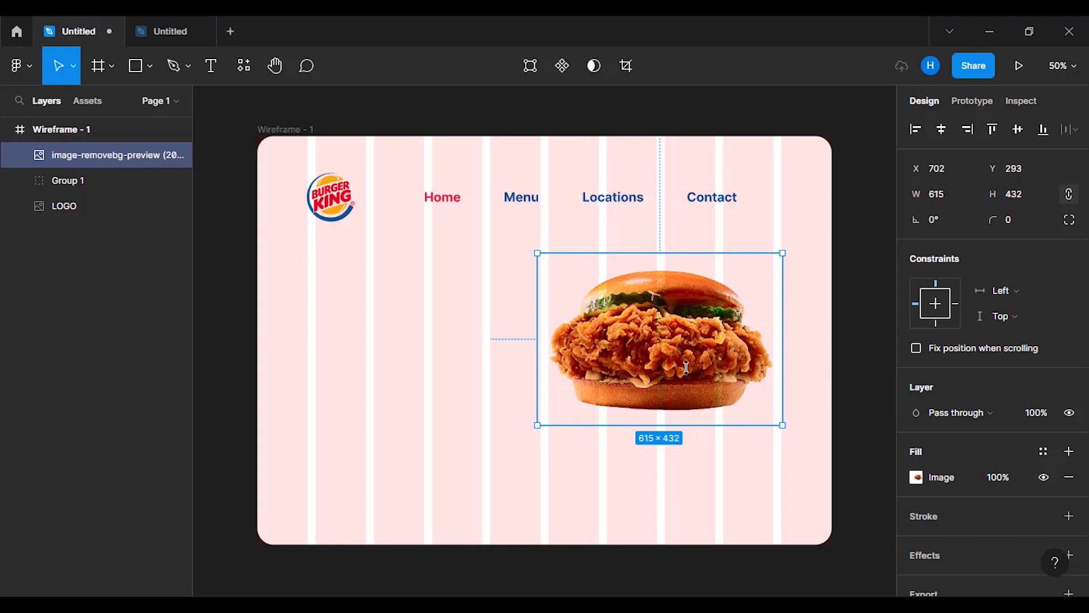
left_click_drag(673, 363, 692, 380)
left_click_drag(776, 372, 776, 373)
left_click(857, 306)
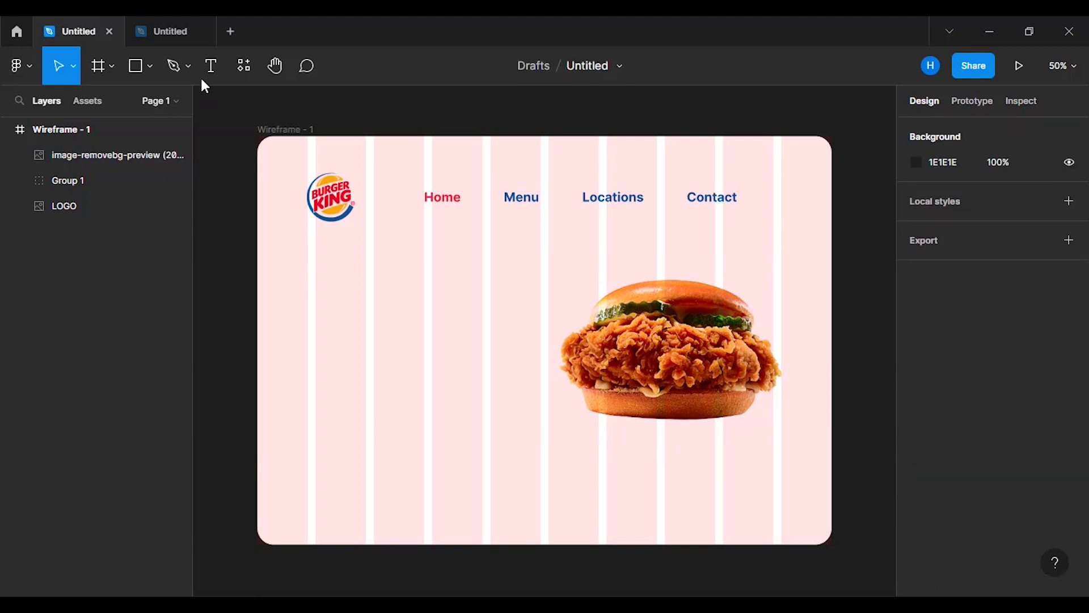
Step: Add a text in the frame's empty area beside the burger, containing "burger king chicken sandwich" on three lines copied from the Notepad document
left_click(214, 72)
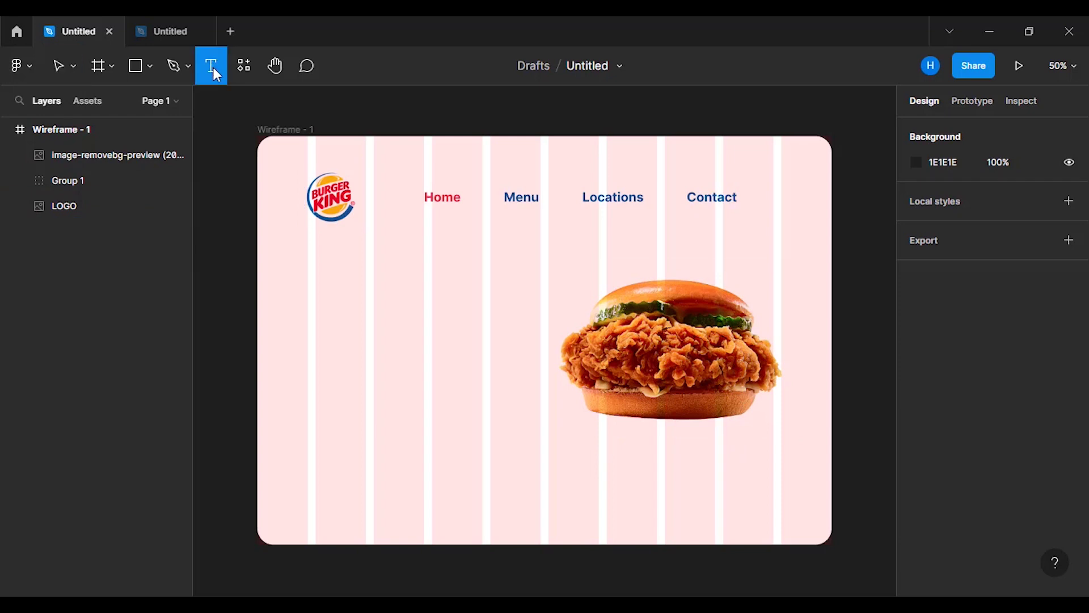
left_click(367, 328)
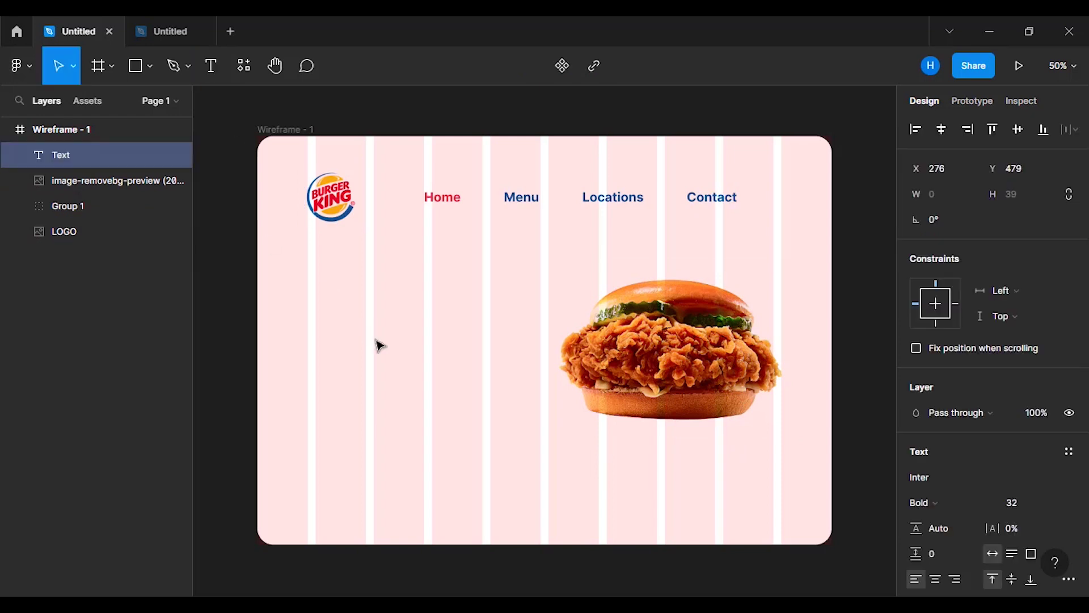
key("alt+Tab")
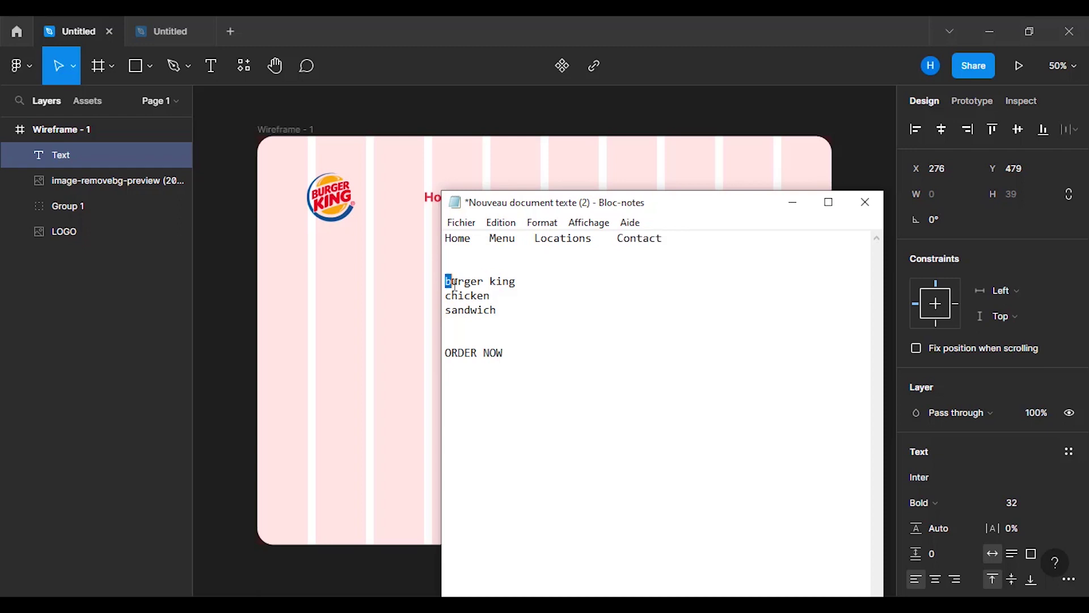
left_click_drag(445, 281, 506, 309)
key("ctrl+c")
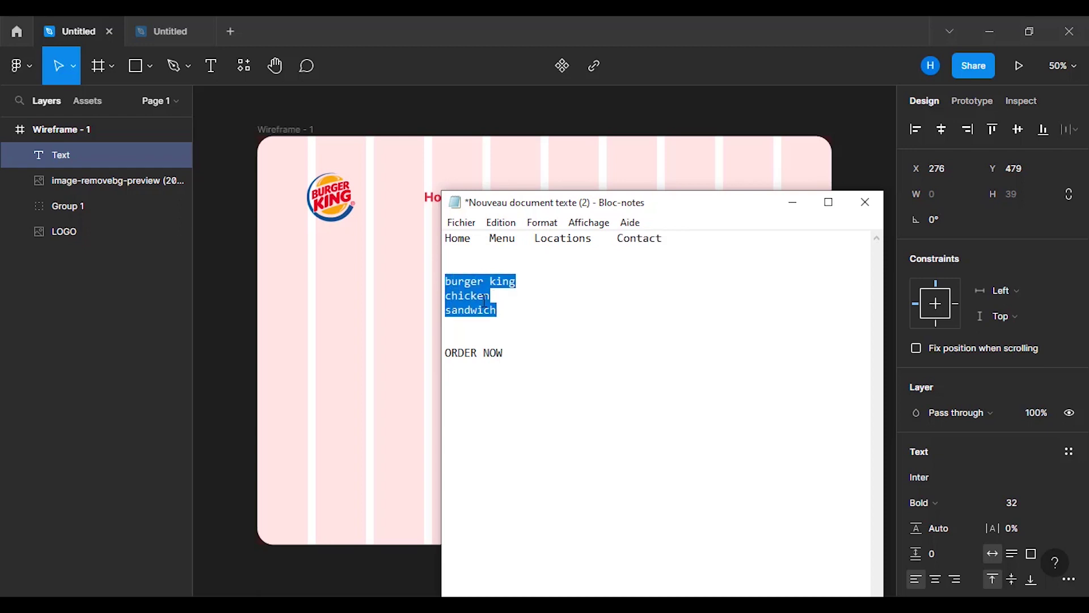
left_click(792, 202)
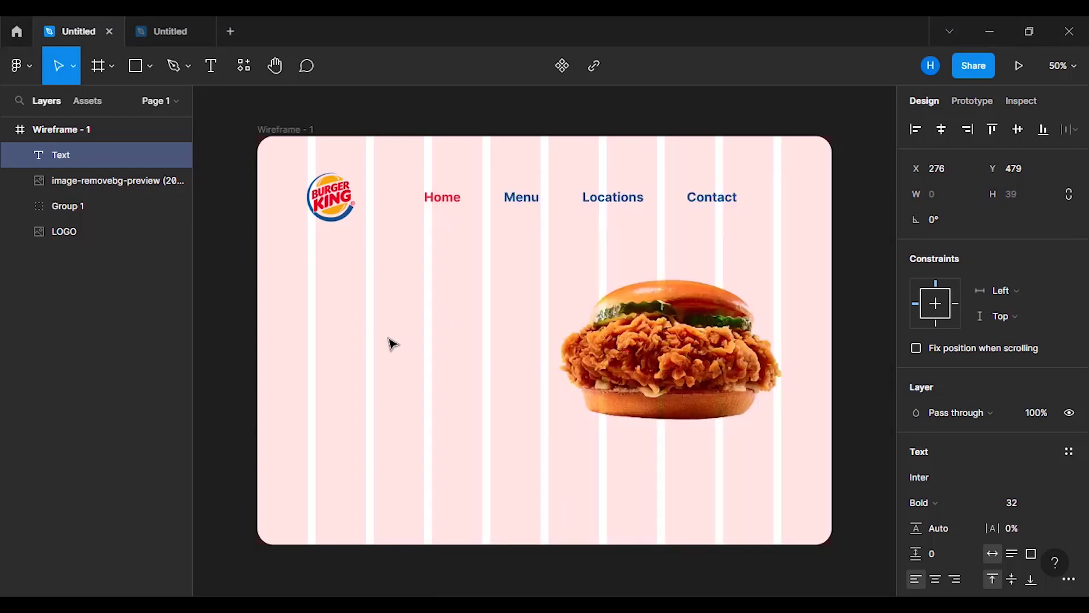
key("ctrl+v")
Step: Set the whole headline text to Extra Bold at font size 96
key("ctrl+a")
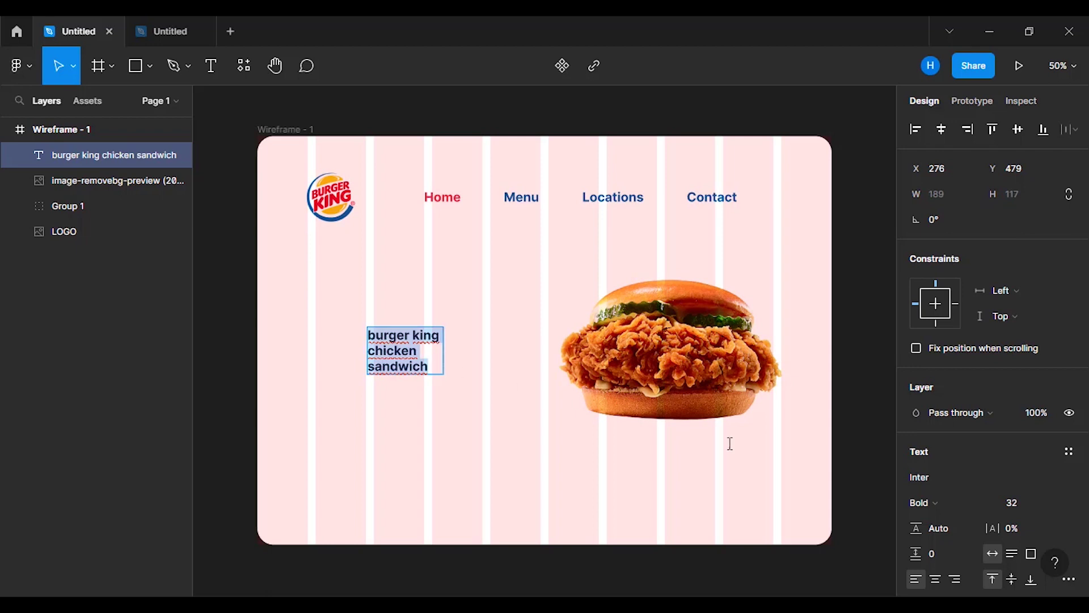
left_click(987, 505)
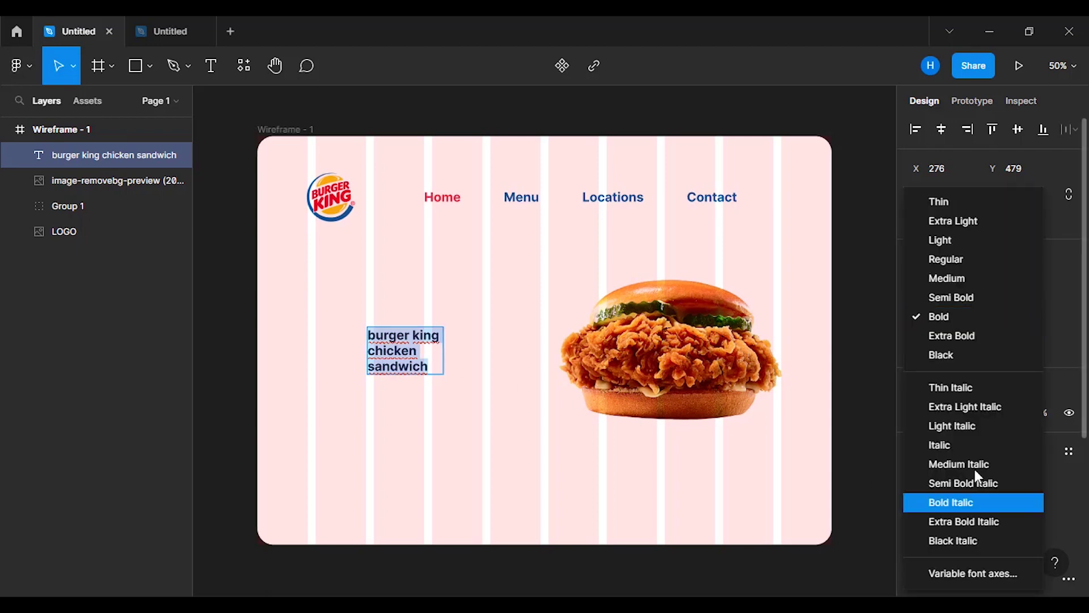
left_click(947, 337)
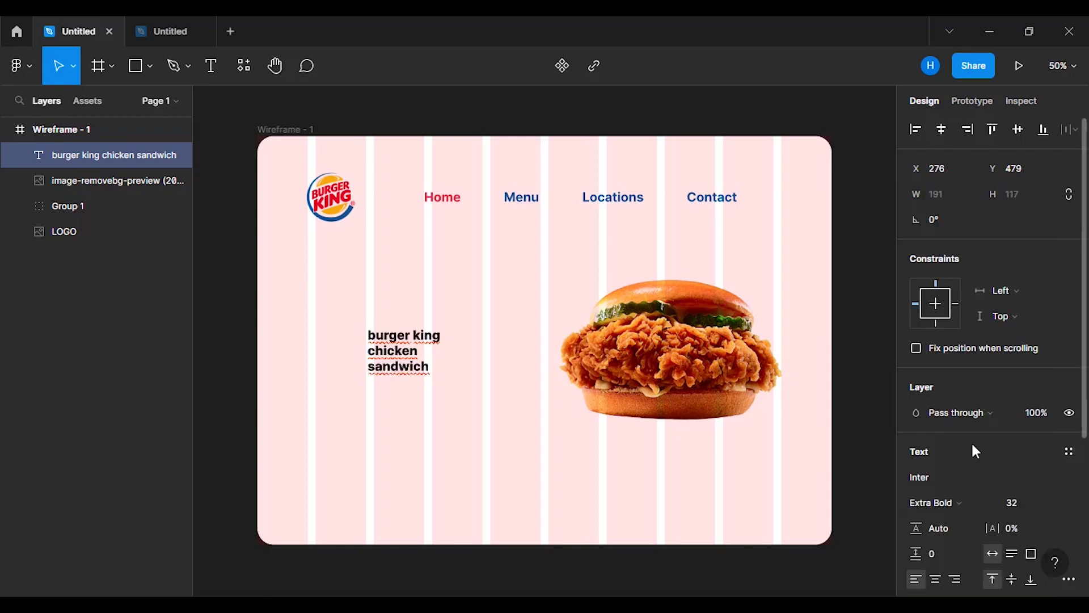
left_click(1053, 506)
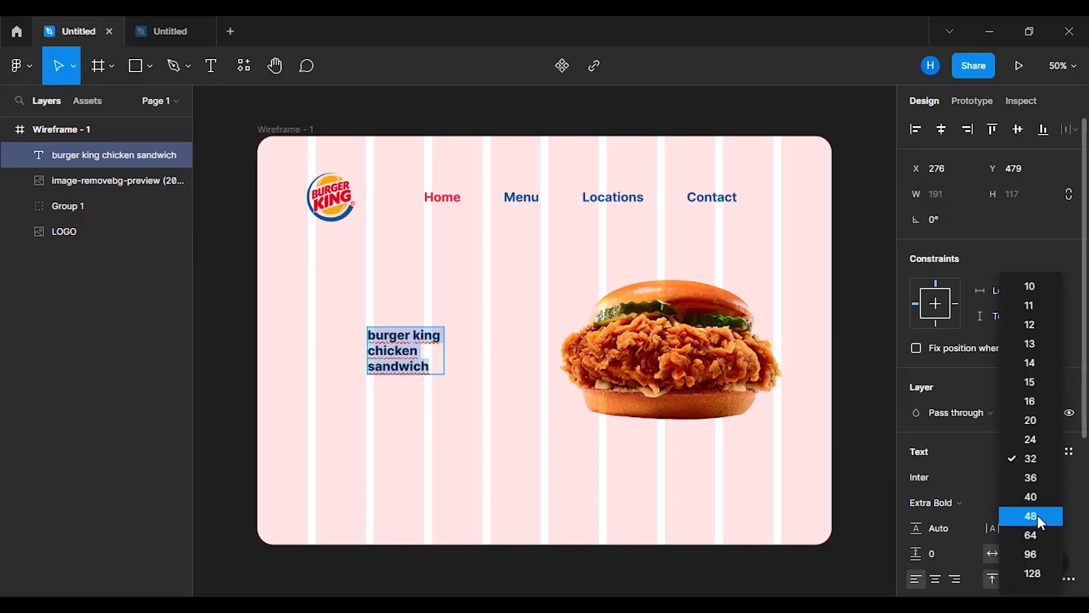
left_click(1037, 515)
left_click(1049, 502)
left_click(1043, 522)
left_click(1050, 502)
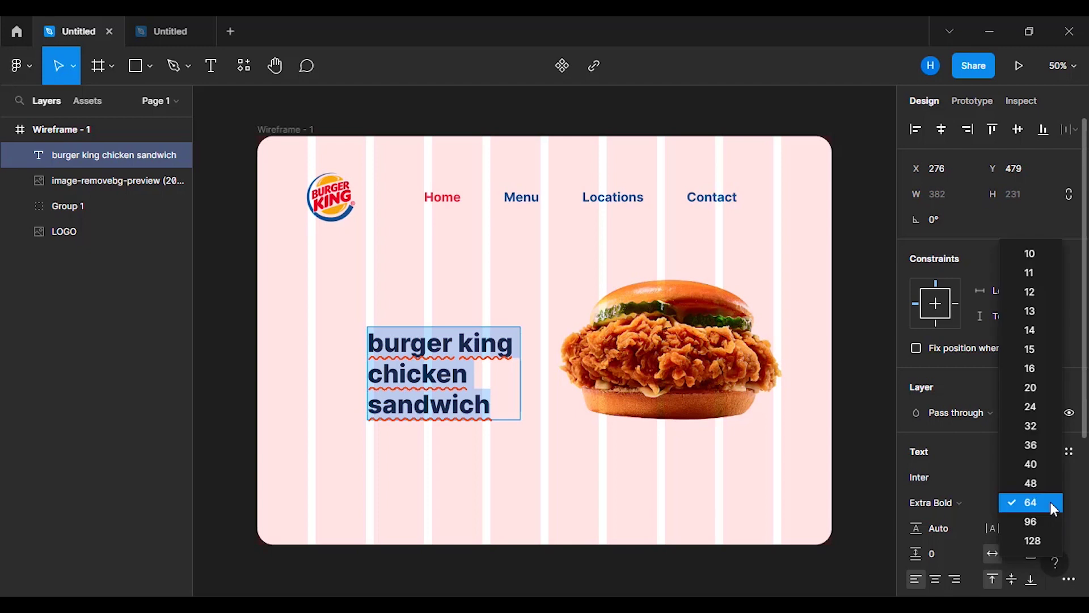
left_click(1041, 518)
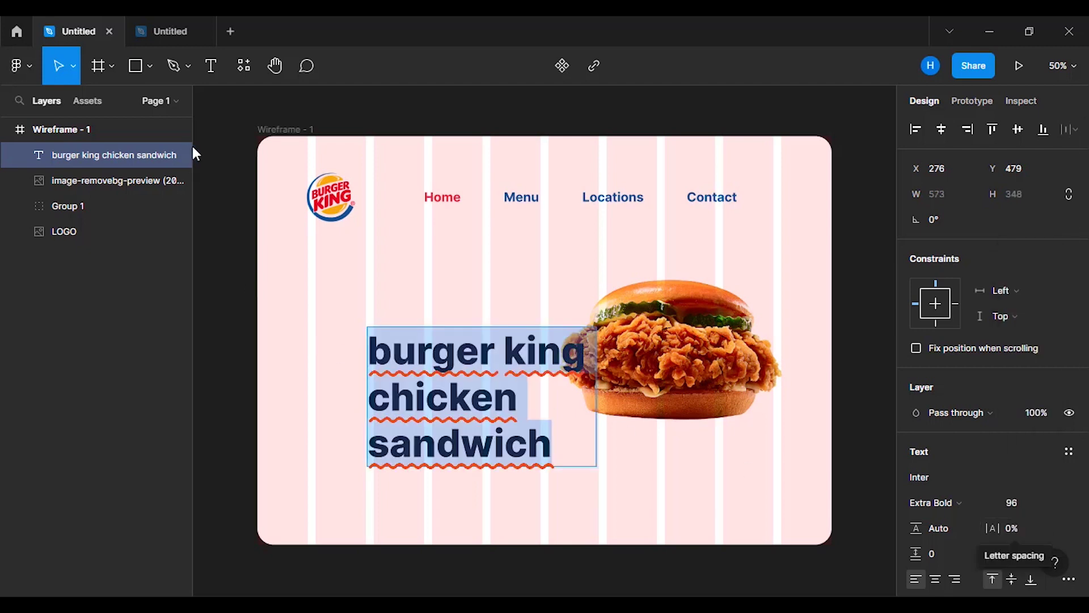
Step: Move the headline beside the burger and below the logo, to X 126 and Y 339
key("Escape")
left_click_drag(485, 353, 448, 288)
key("Left")
key("Left")
key("Left")
key("Left")
key("Left")
key("Left")
key("Down")
key("Down")
key("Down")
key("Down")
key("Down")
key("Down")
key("Down")
key("Down")
key("Down")
key("Down")
key("Down")
key("Down")
key("Down")
key("Down")
key("Down")
key("Down")
key("Down")
key("Down")
key("Down")
key("Down")
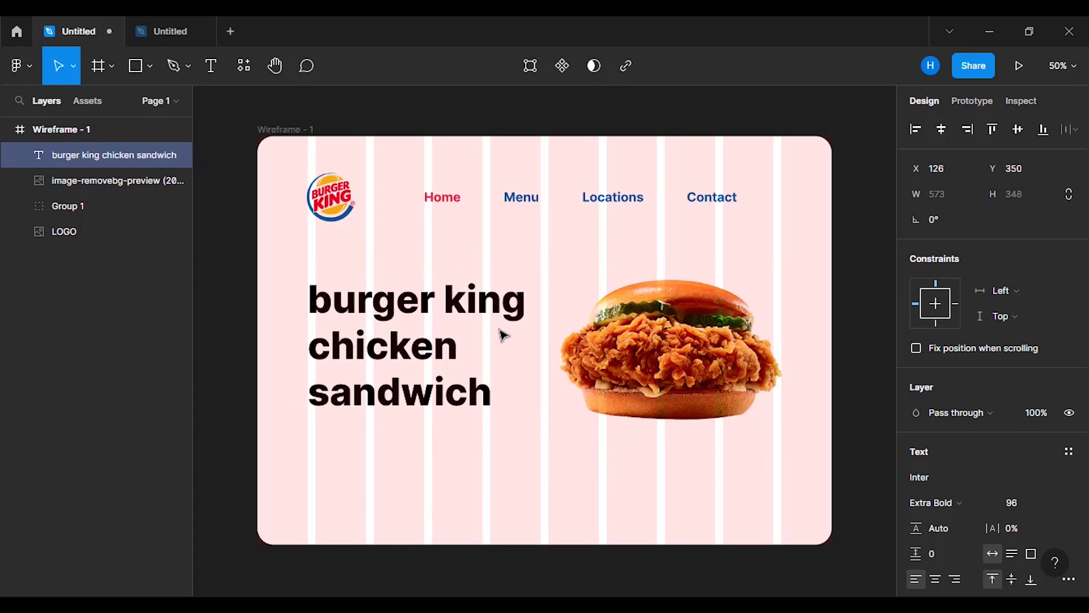
key("Down")
key("Down")
key("Down")
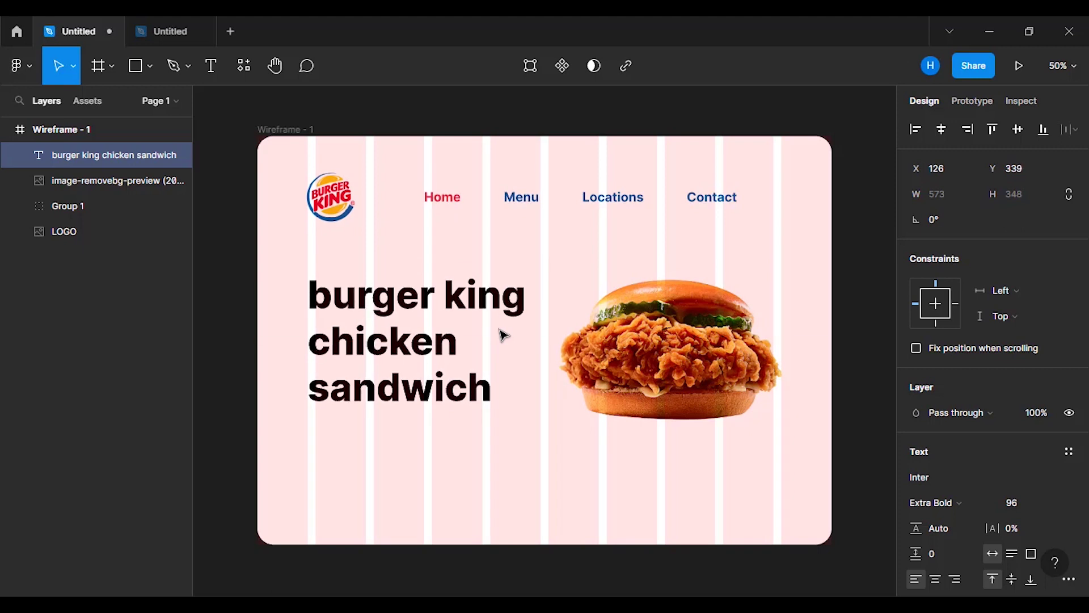
Step: Fill the entire headline text with the document's red color E62746
left_click(211, 65)
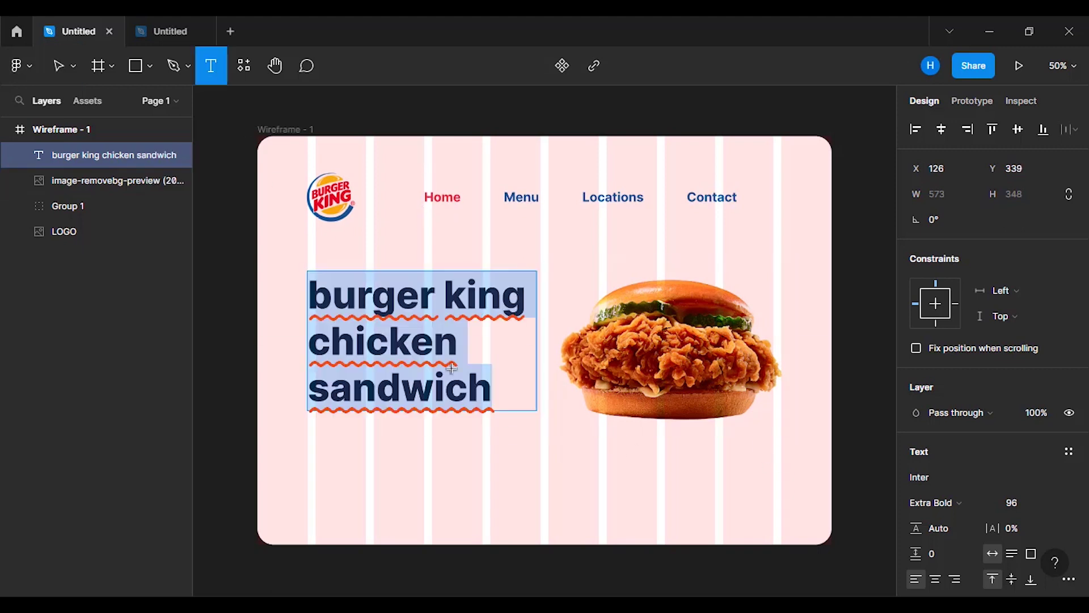
scroll(908, 448, "down", 3)
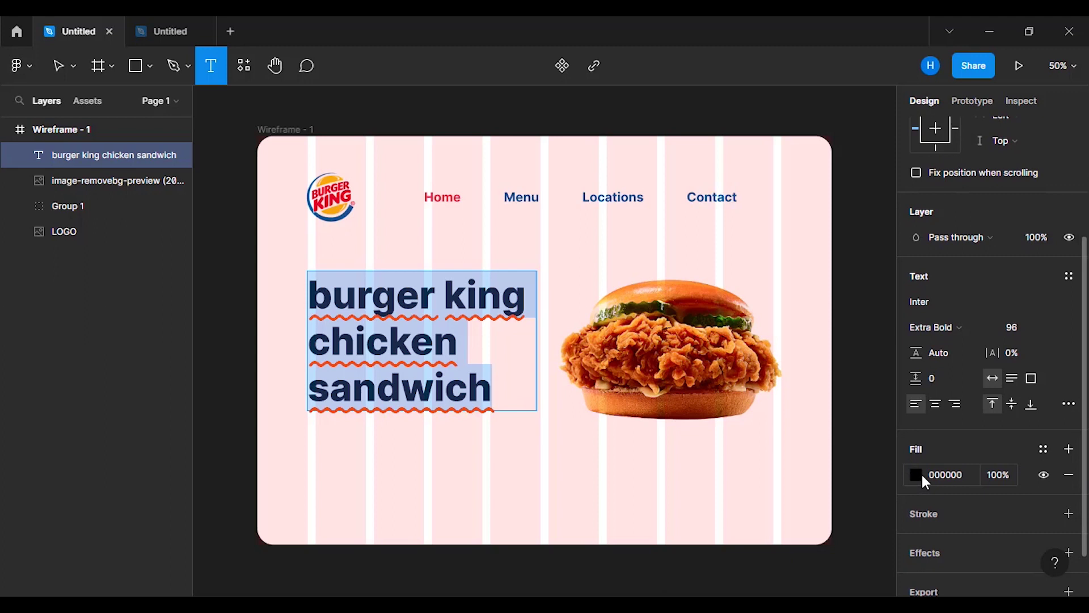
left_click(916, 475)
left_click(764, 519)
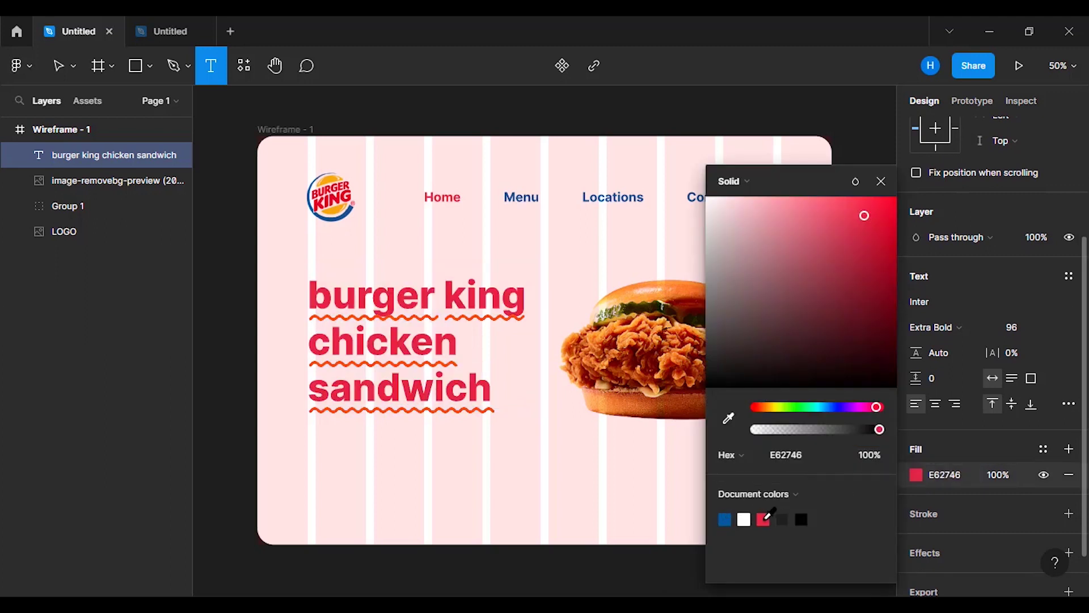
left_click(881, 182)
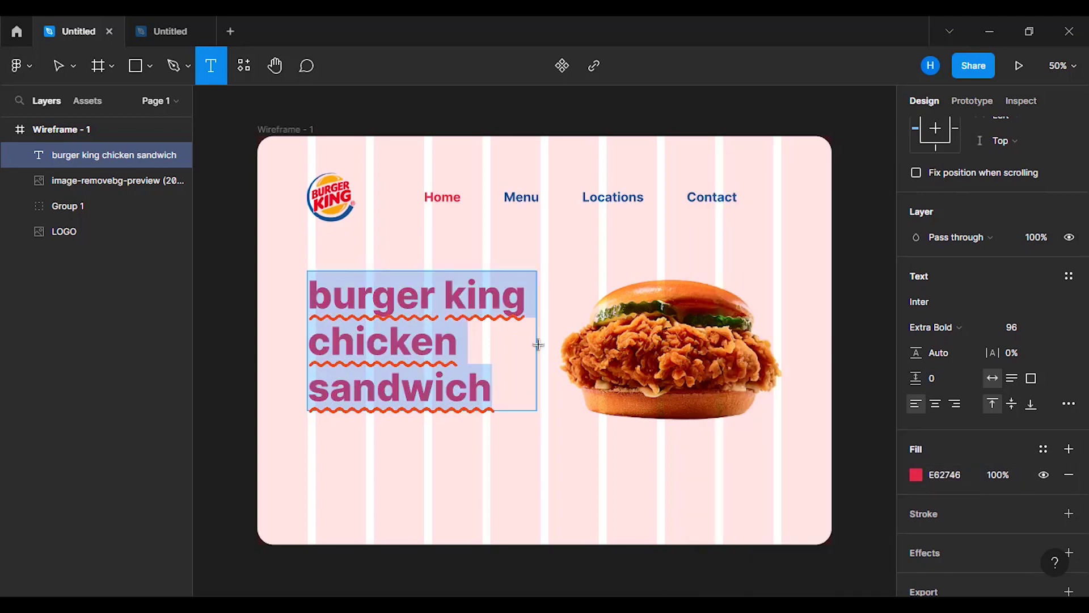
Step: Recolor only the word "chicken" in the headline with the yellow F7BA13 sampled from the Burger King logo
left_click(467, 344)
left_click_drag(455, 344, 318, 344)
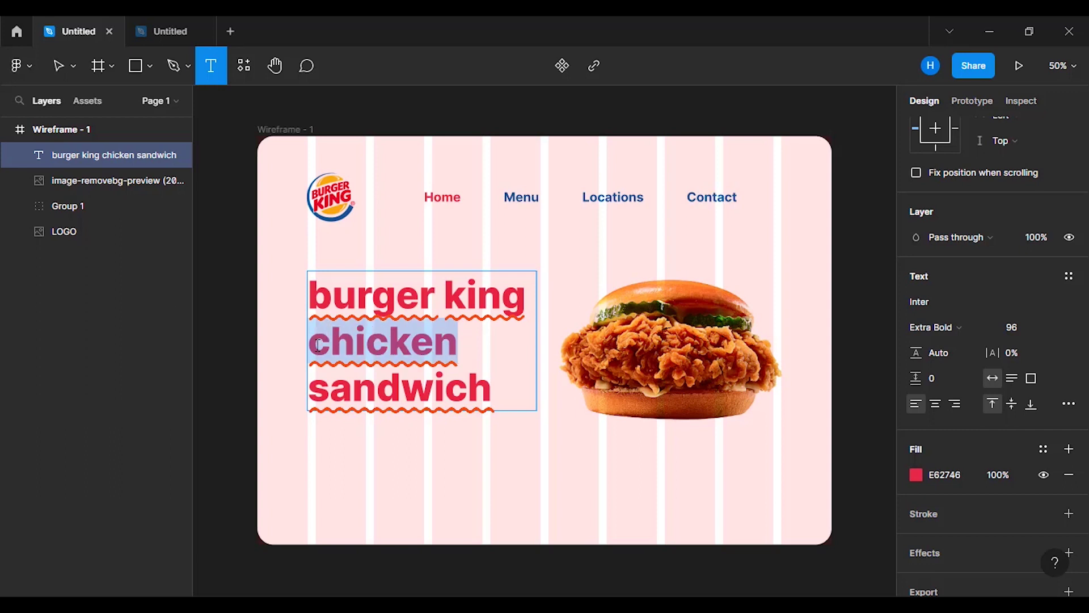
left_click(916, 475)
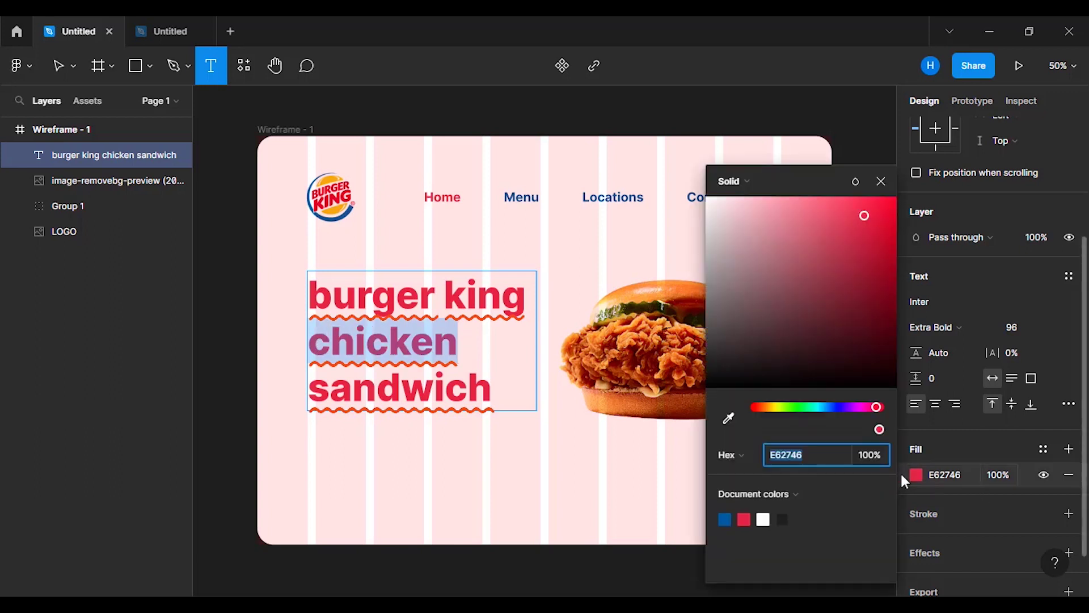
left_click(728, 418)
left_click(340, 211)
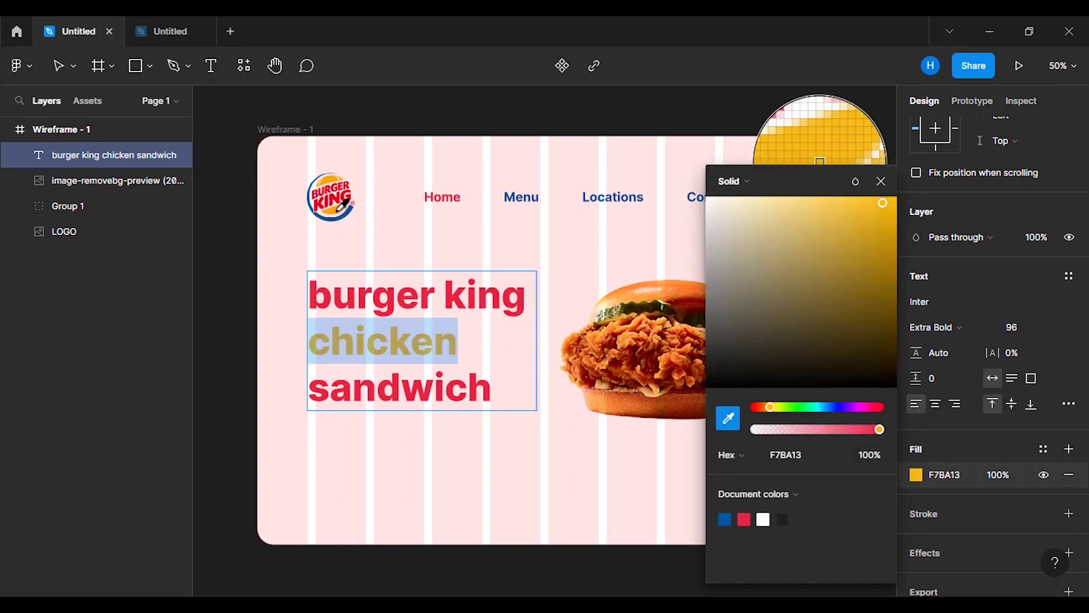
left_click(880, 181)
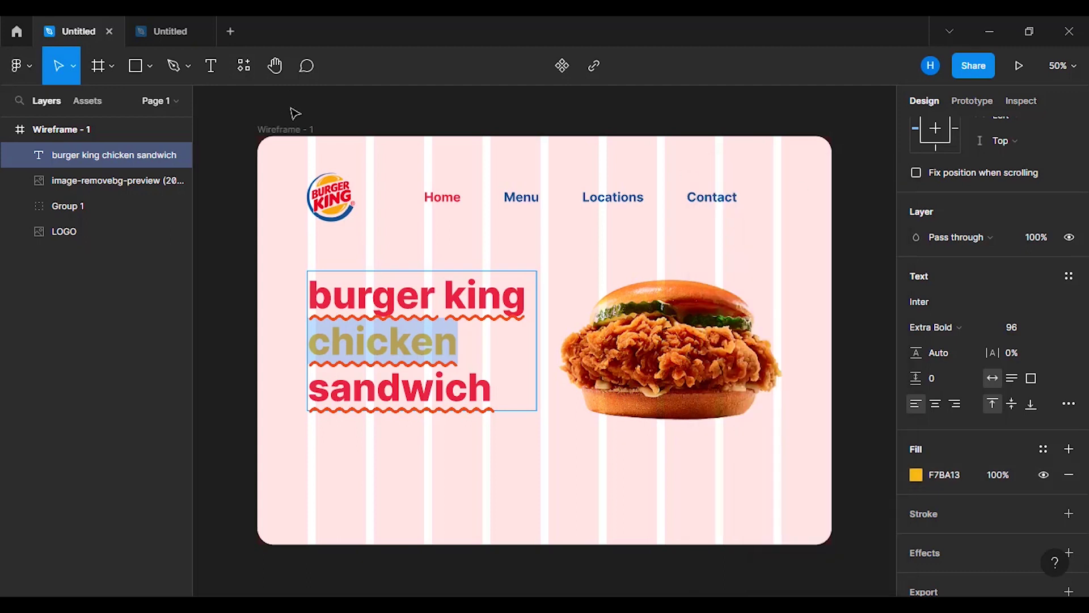
key("Escape")
left_click(364, 115)
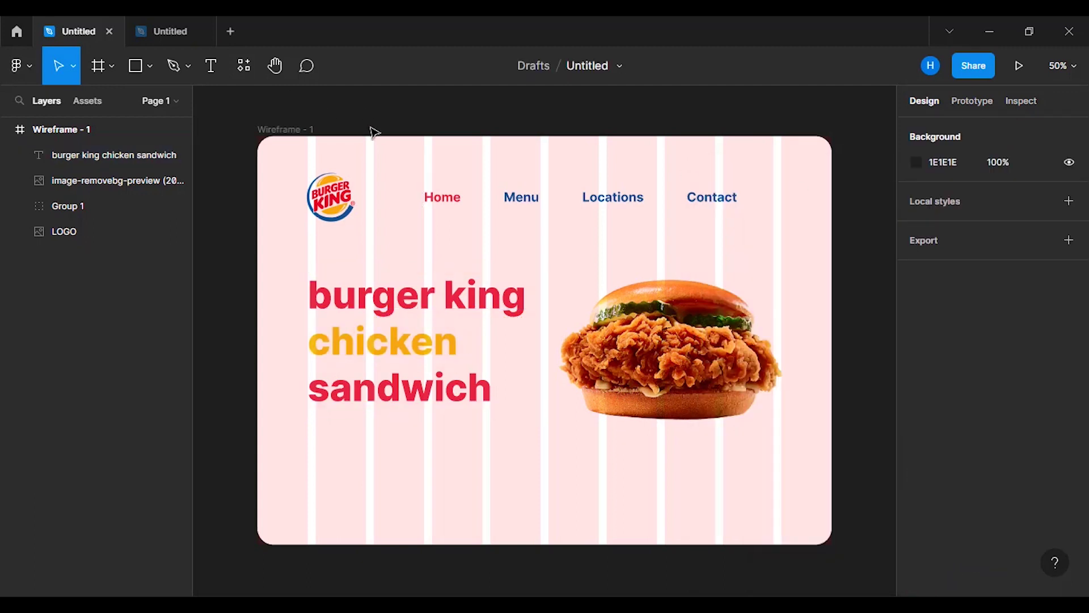
Step: Nudge the headline text straight down to about Y 350
left_click(460, 309)
key("Down")
key("Down")
key("Down")
key("Down")
key("Down")
key("Down")
key("Down")
key("Down")
key("Down")
key("Down")
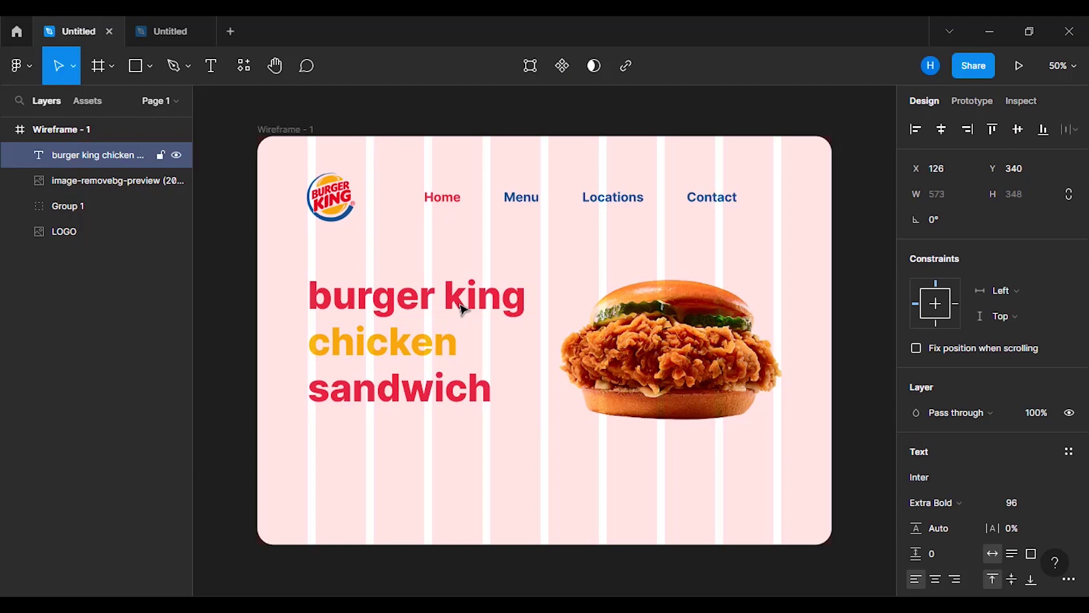
key("Down")
key("Down")
key("Down")
key("Down")
key("Down")
key("Down")
key("Down")
key("Down")
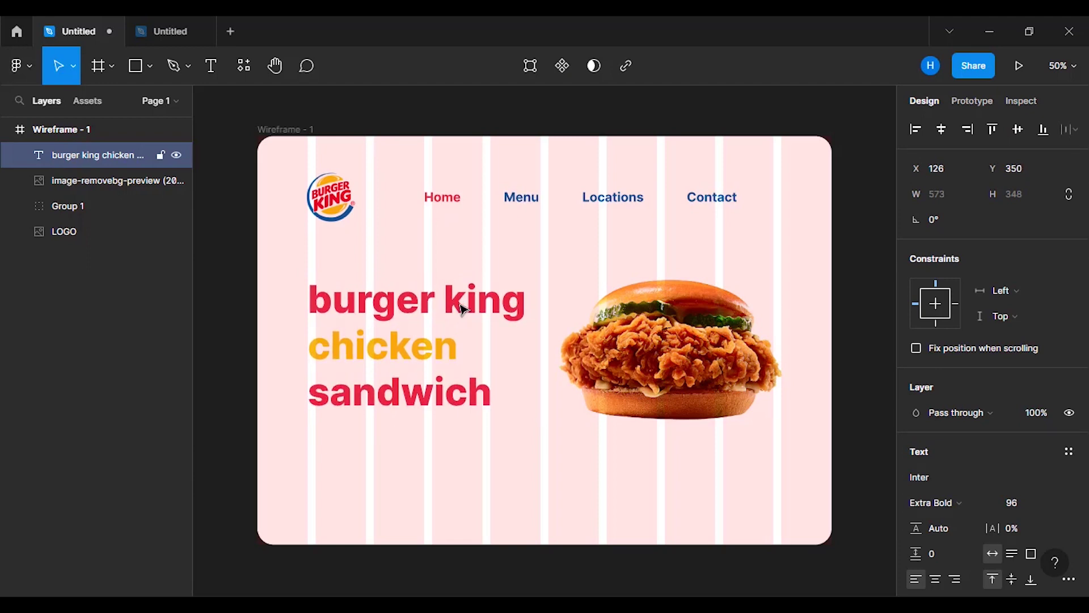
left_click(528, 126)
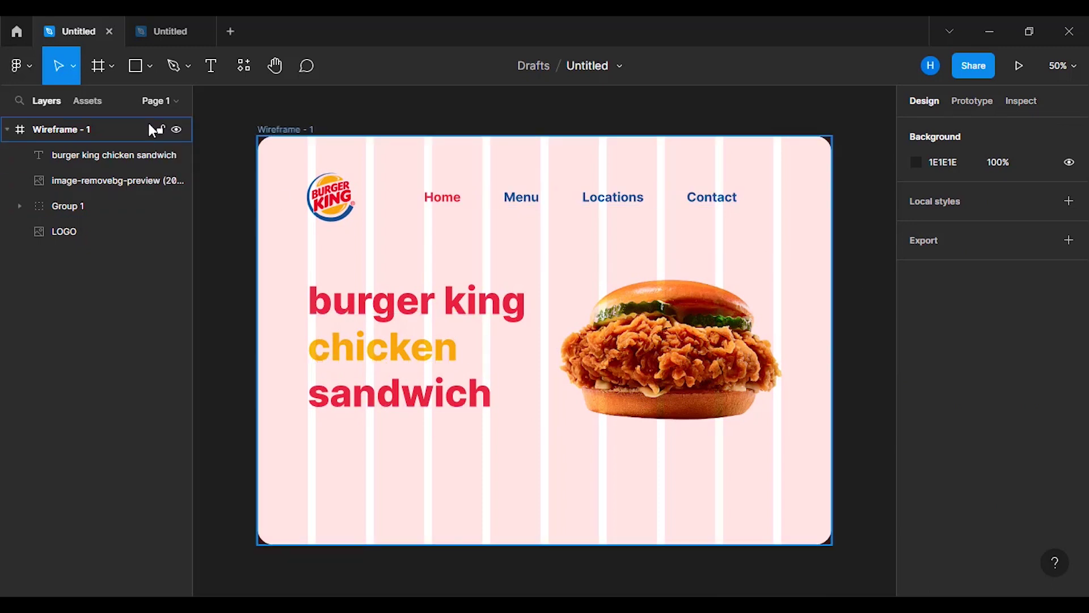
Step: Draw an ellipse over the middle of the burger image and enlarge it from its center to about 144 × 163
left_click(153, 67)
left_click(139, 161)
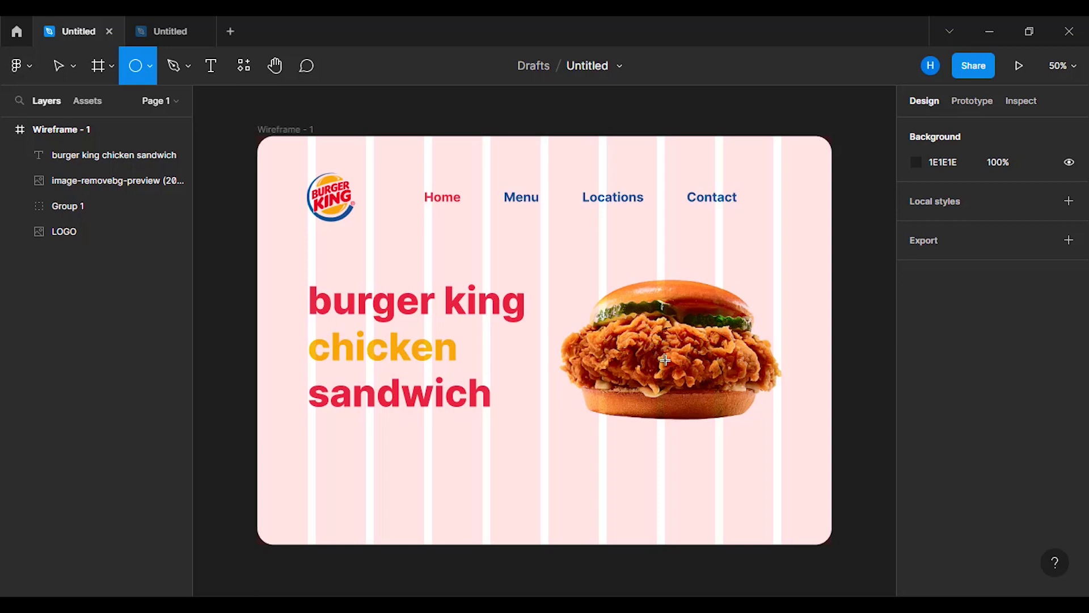
mouse_move(664, 360)
left_mouse_down()
mouse_move(610, 302)
mouse_move(640, 325)
left_mouse_up()
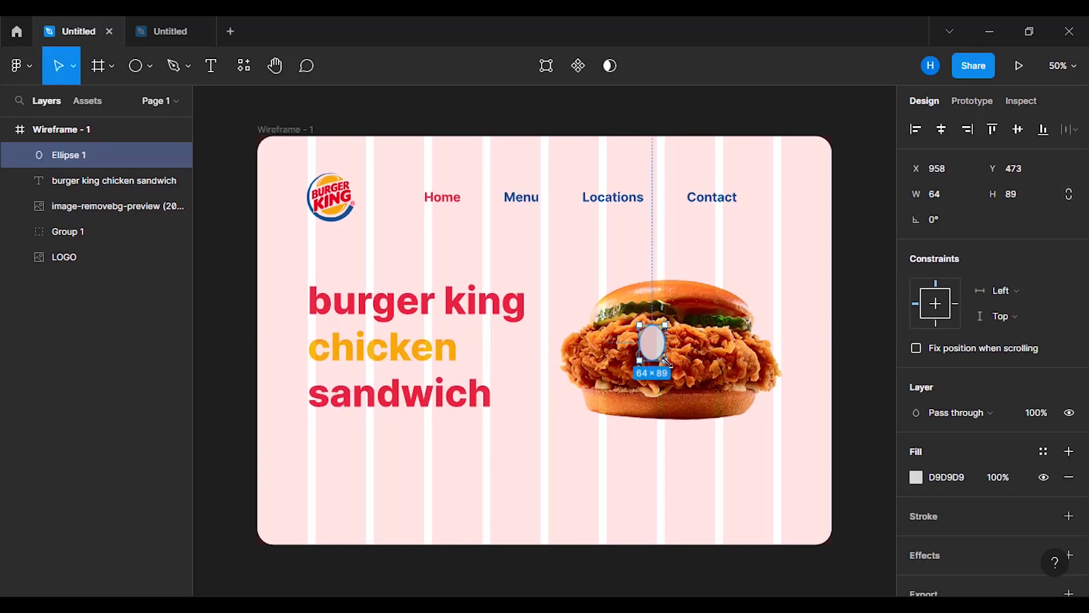
left_click_drag(678, 376, 695, 390)
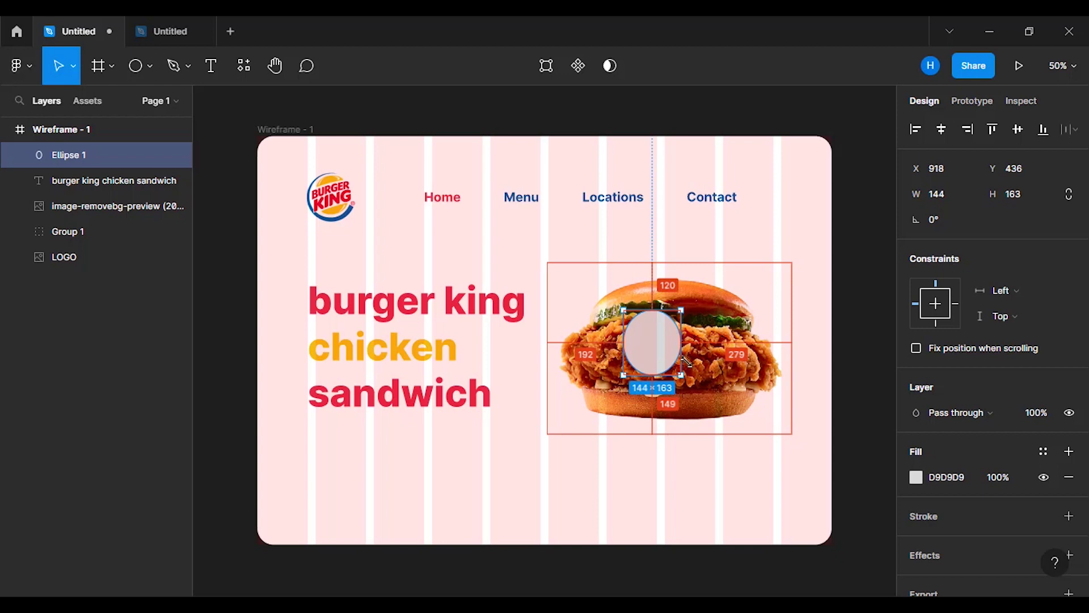
Step: Set the ellipse's height and width both to 150 to make it a circle
left_click(1018, 196)
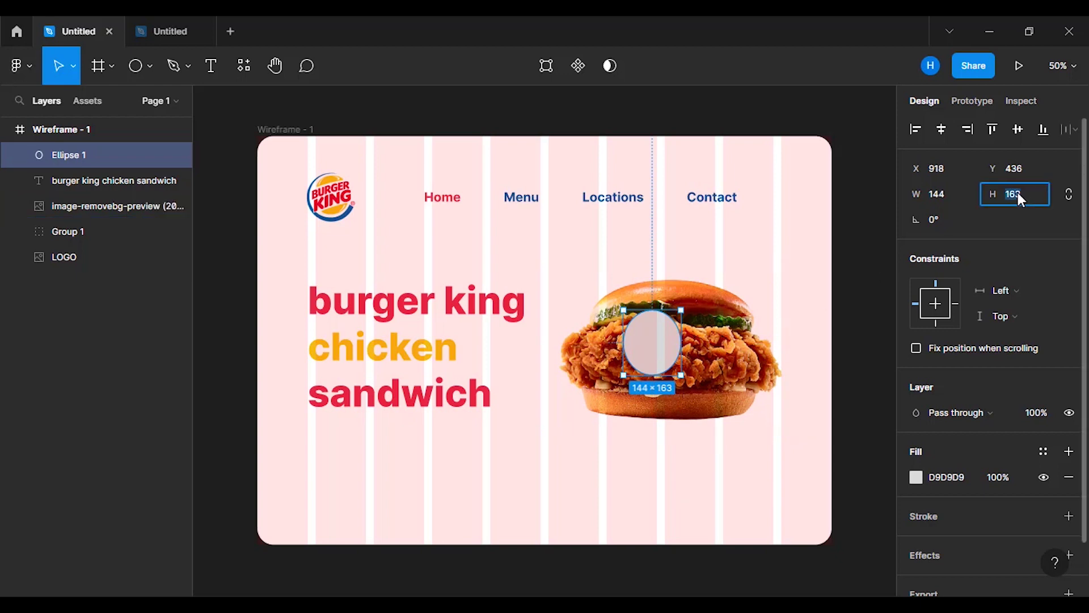
type("140")
left_click(946, 197)
type("1")
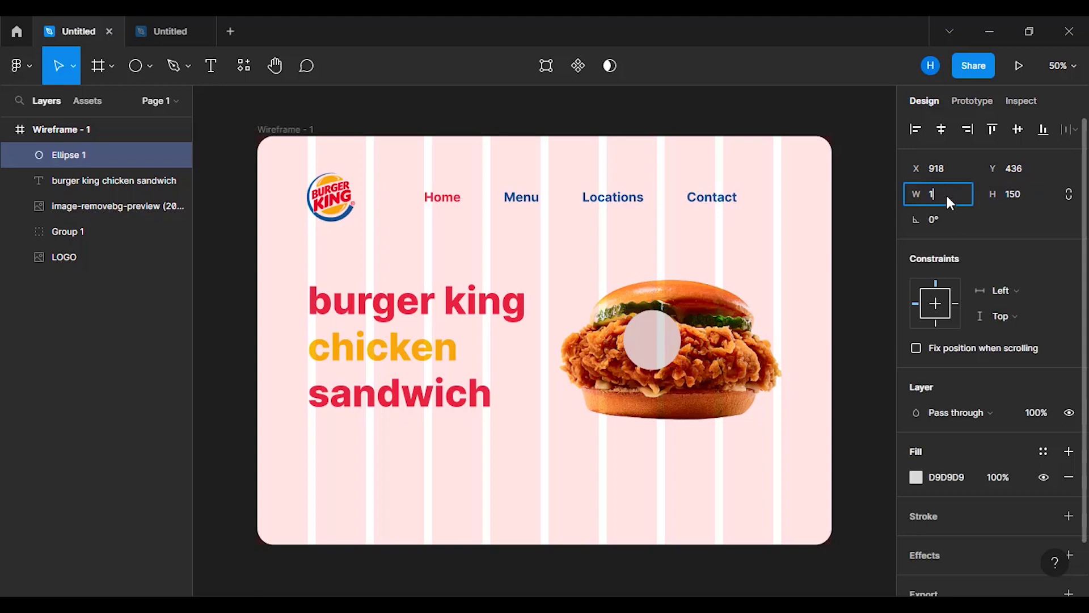
type("50")
key("Return")
Step: Move the circle onto the burger's upper right edge and enlarge it slightly to 152 × 152
left_click(702, 362)
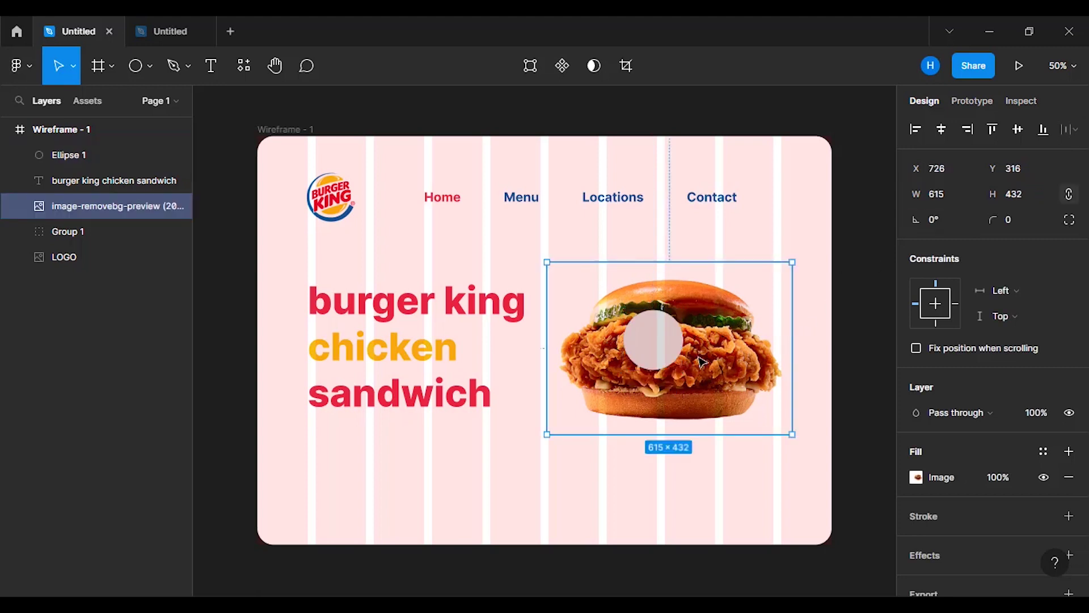
left_click(664, 356)
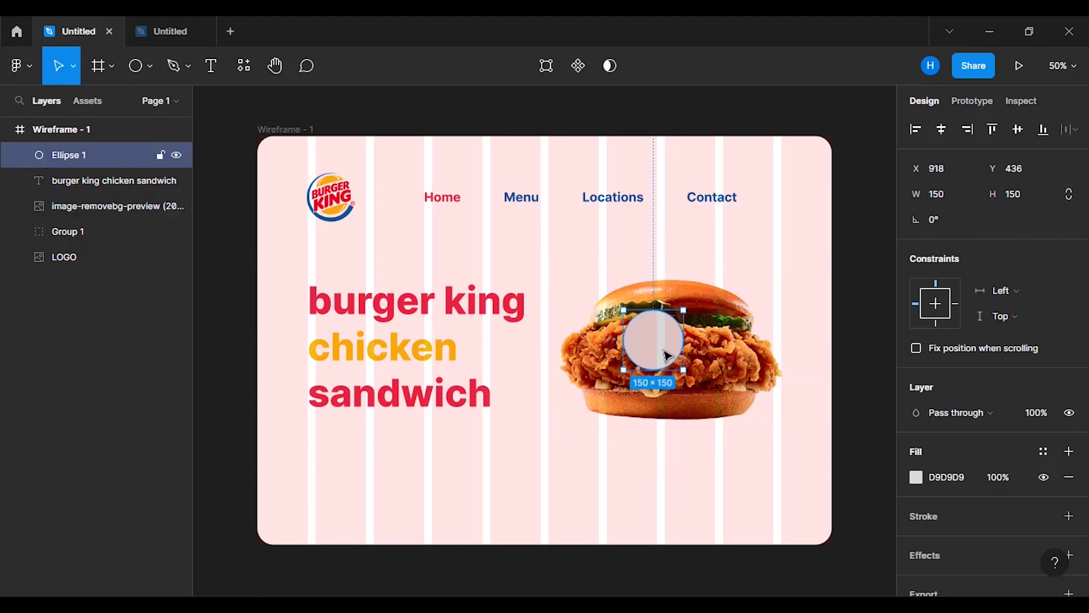
left_click_drag(669, 351, 733, 295)
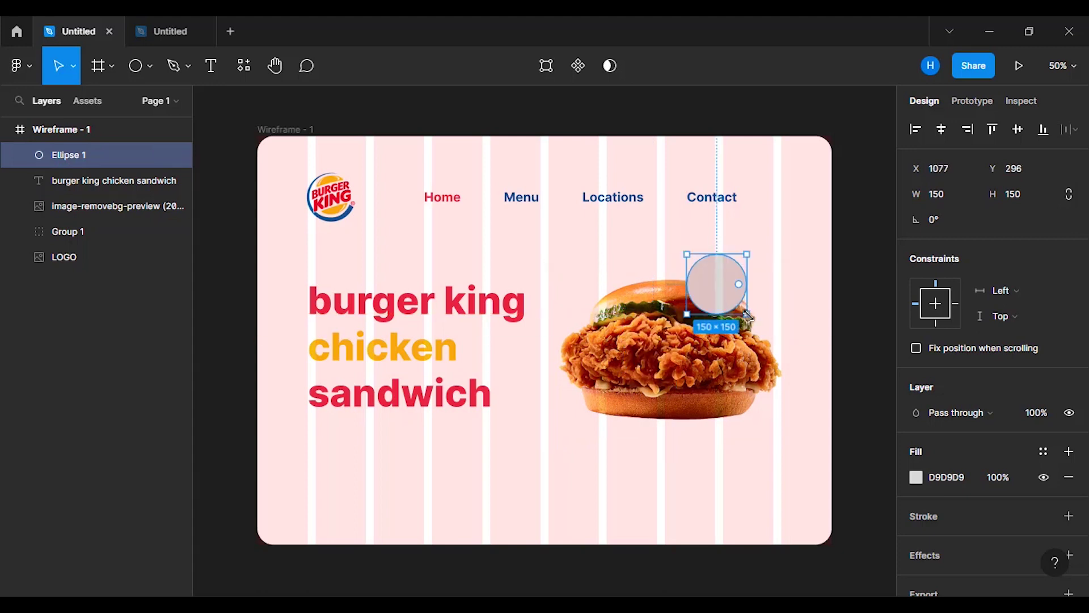
key("alt")
left_click_drag(752, 318, 746, 312)
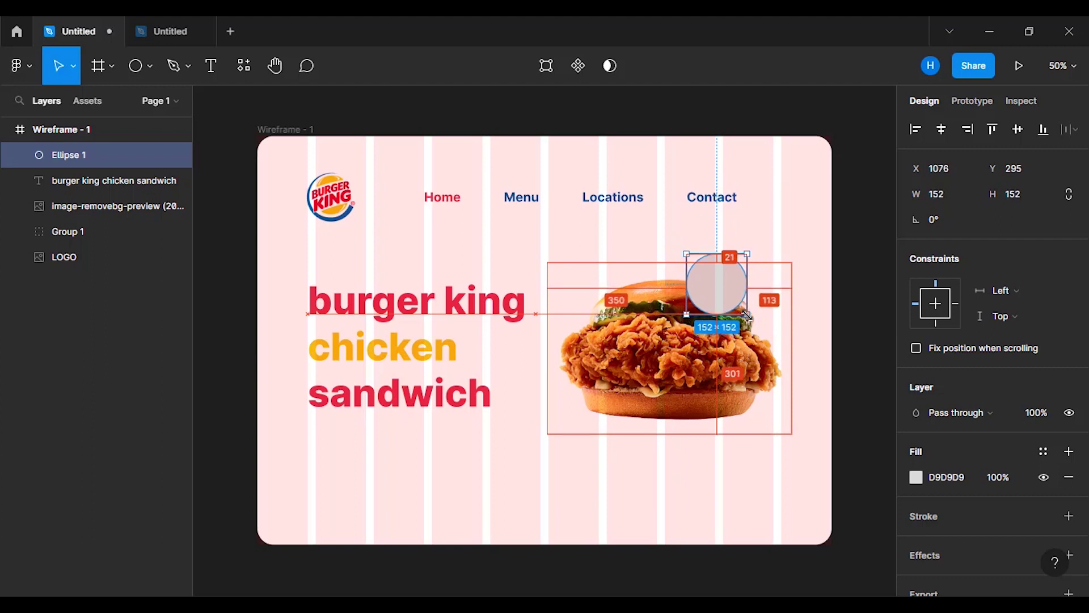
Step: Fill the circle with the document's blue color 0059A1
left_click(914, 477)
left_click(724, 519)
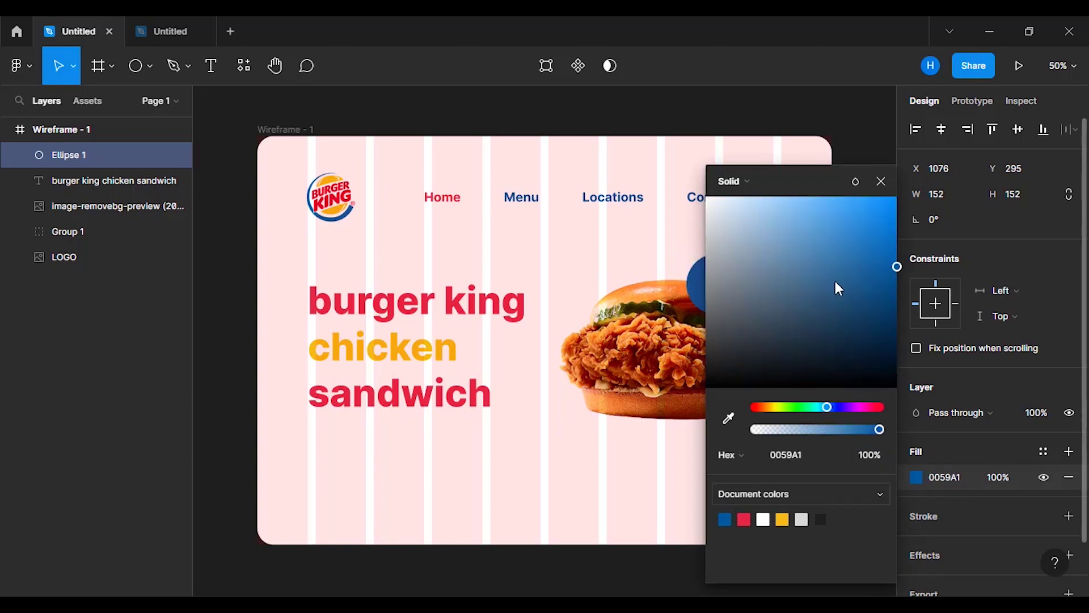
Step: Duplicate the blue circle in place, directly over the original
left_click(878, 182)
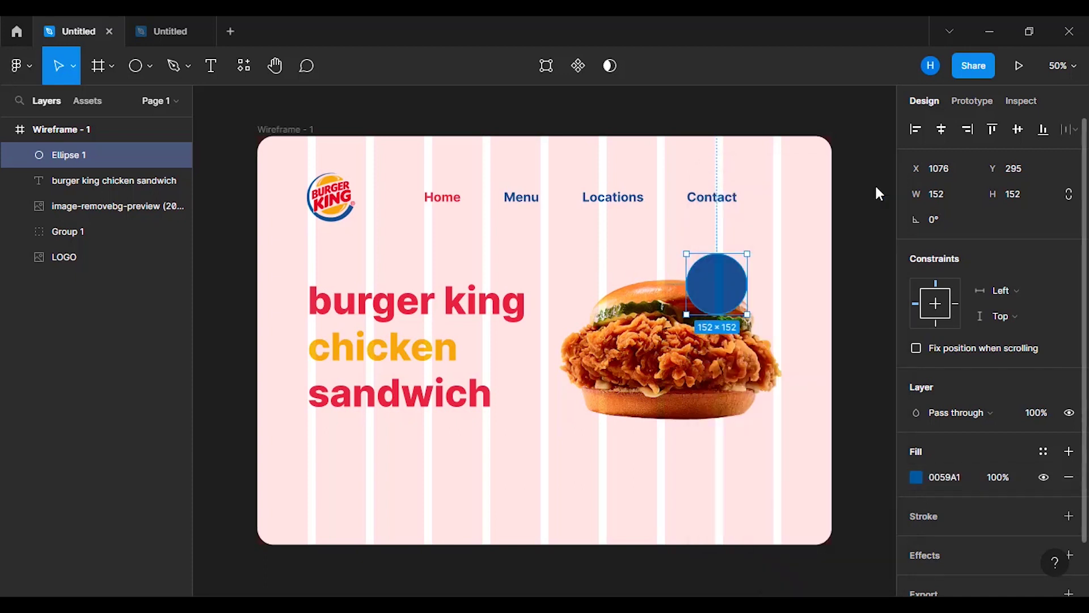
left_click(863, 274)
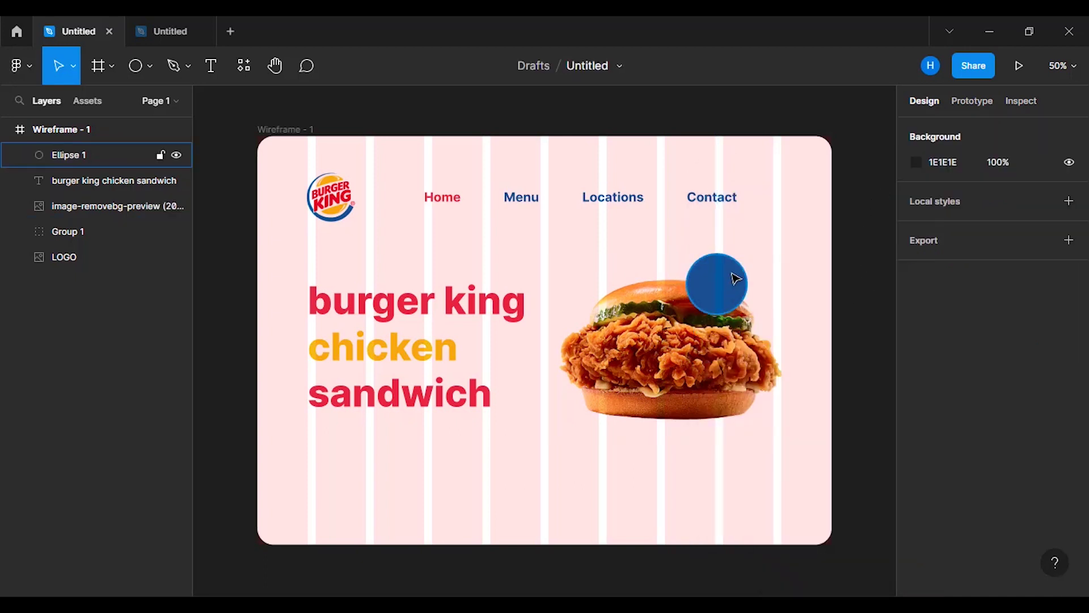
left_click(736, 278)
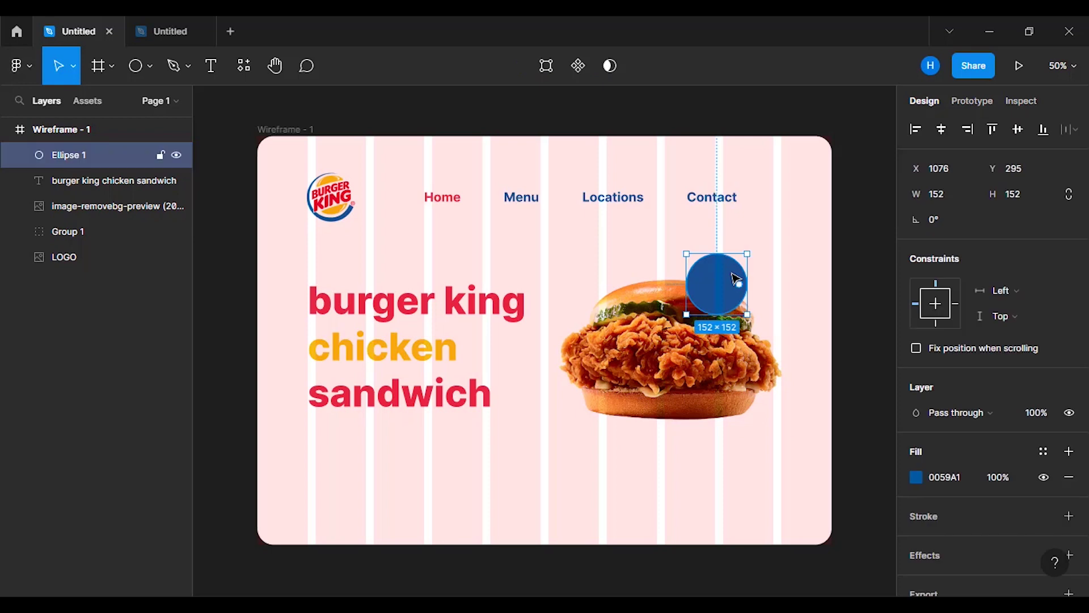
key("ctrl+v")
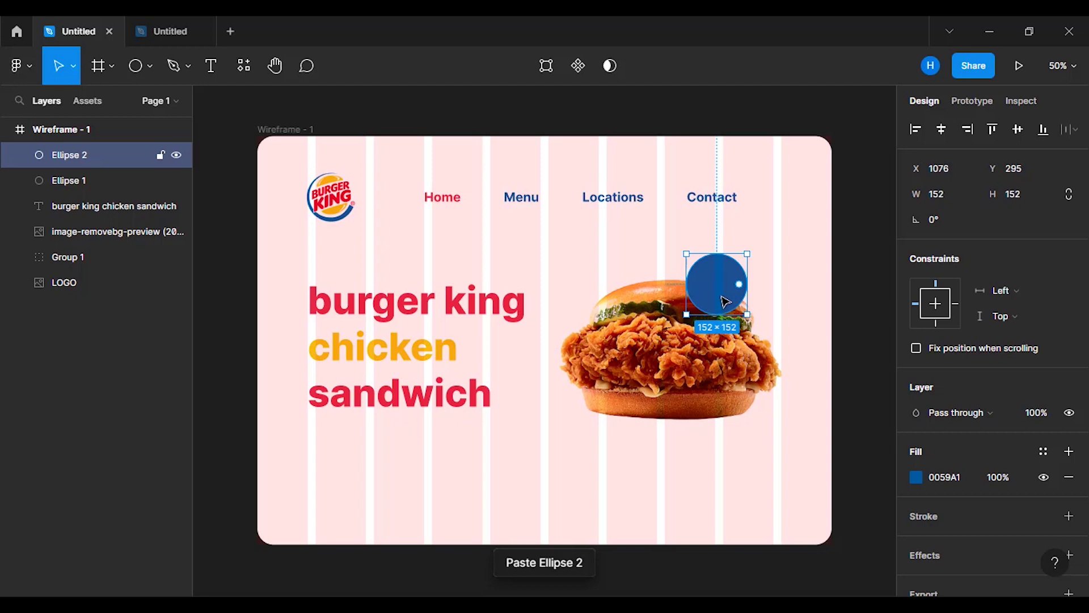
mouse_move(723, 307)
left_mouse_down()
mouse_move(723, 326)
mouse_move(729, 290)
left_mouse_up()
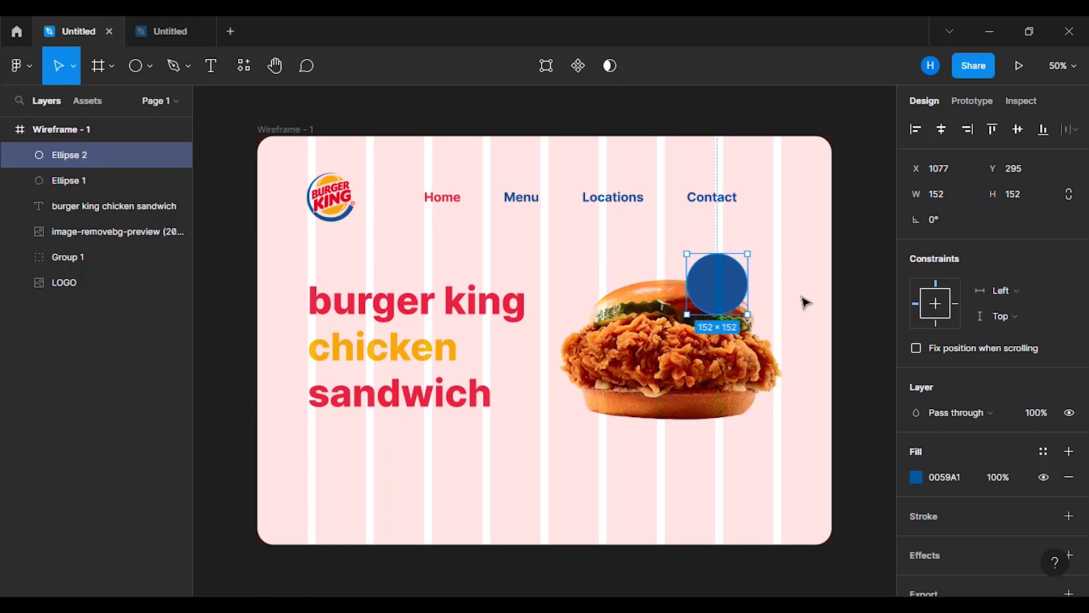
Step: Remove the fill from the duplicate circle
left_click(915, 477)
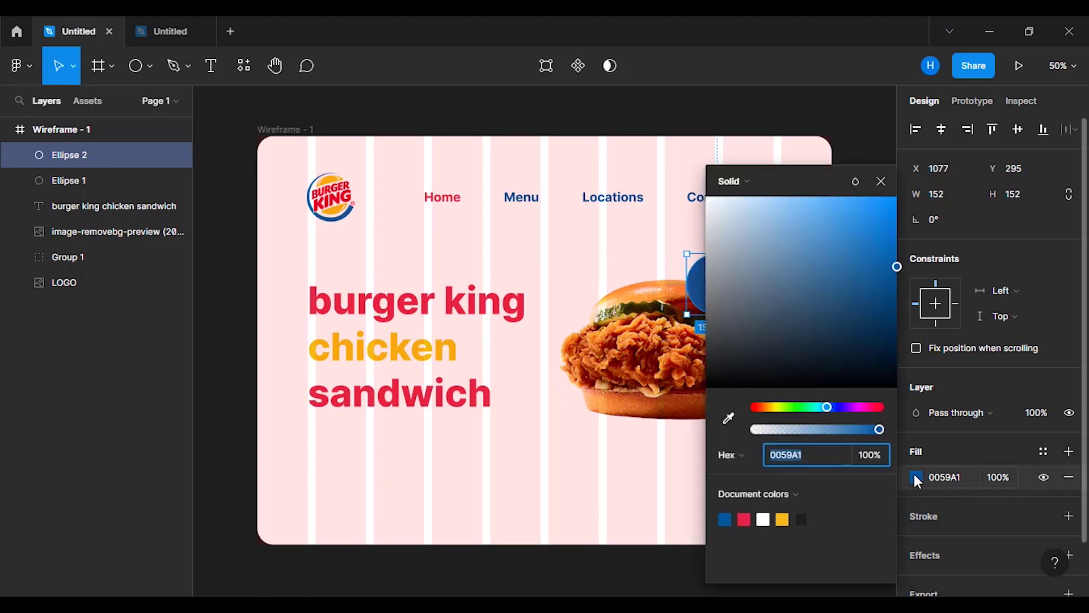
left_click(1069, 477)
left_click(1069, 477)
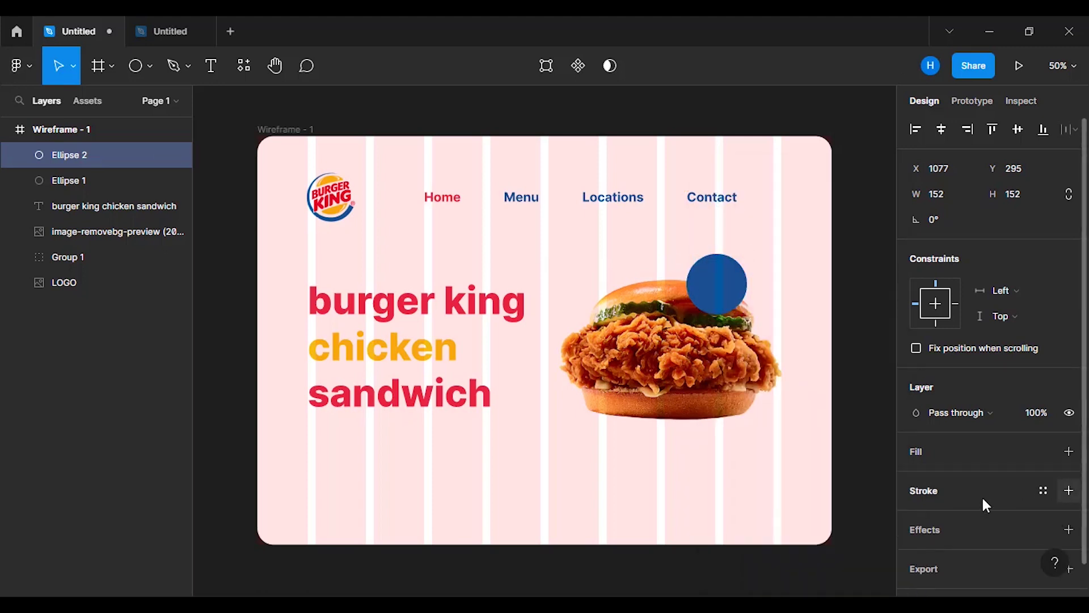
Step: Give the duplicate circle an inside stroke 3 thick in white FFFFFF
left_click(922, 491)
left_click(1014, 544)
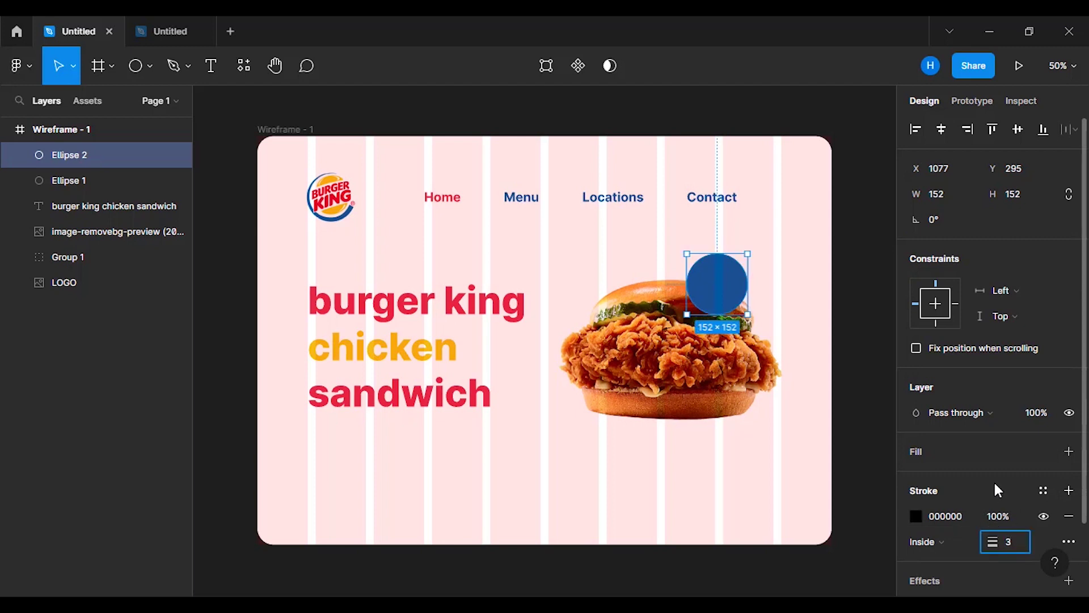
type("3")
key("Return")
left_click(915, 515)
left_click(763, 519)
left_click(887, 181)
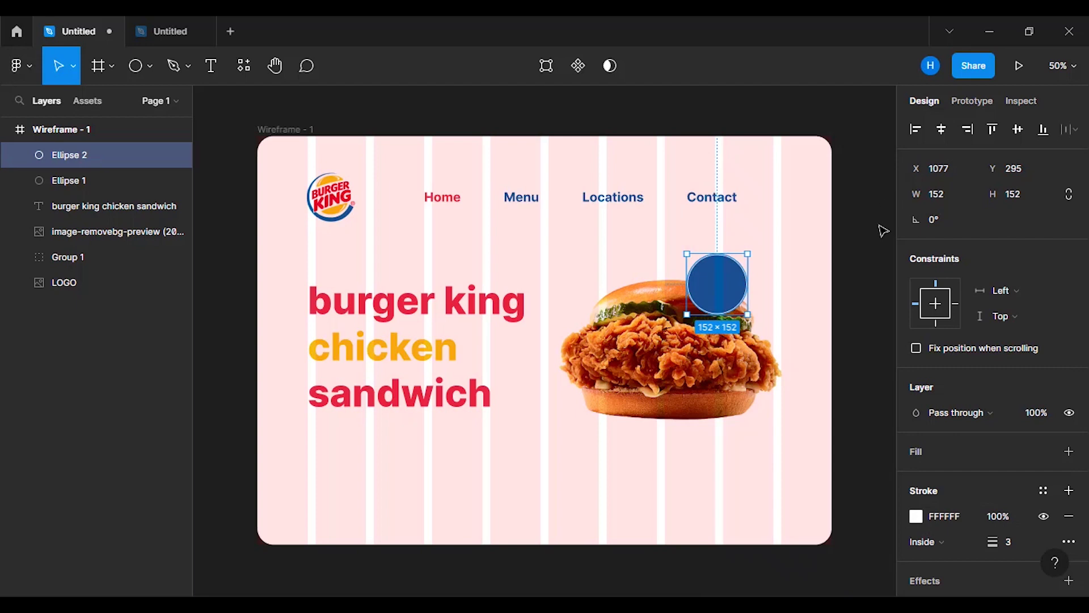
Step: Set the duplicate circle's width and height both to 145
left_click(944, 196)
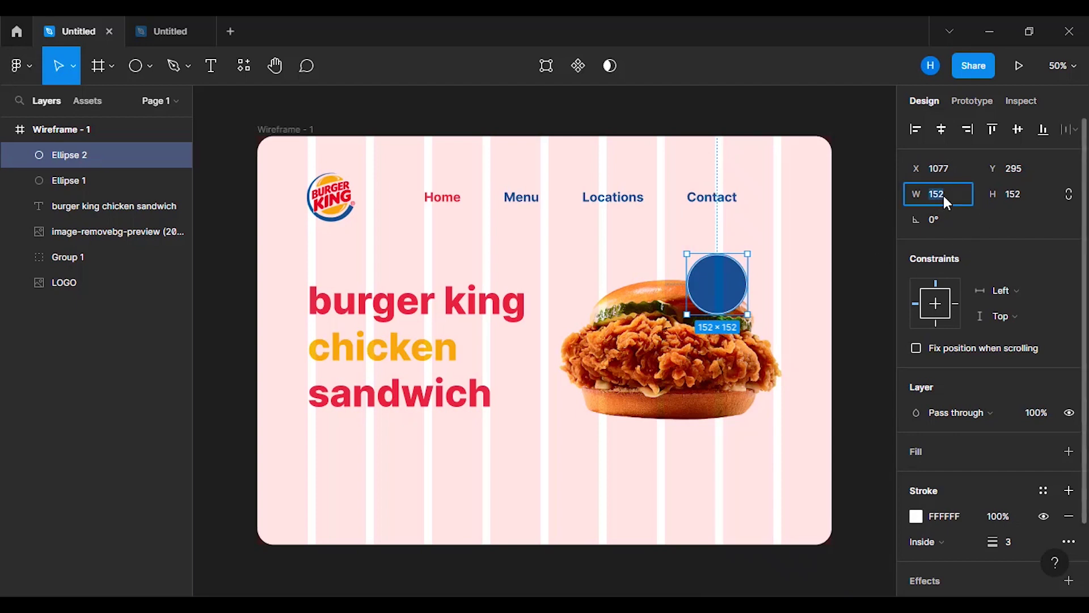
type("1")
key("Return")
type("145")
left_click(1015, 198)
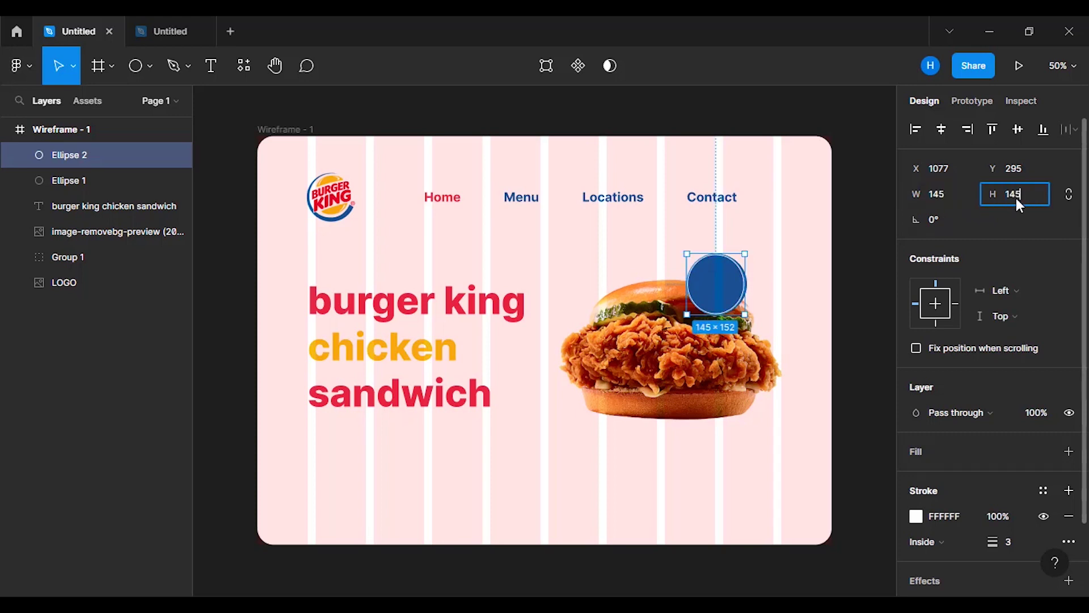
key("Return")
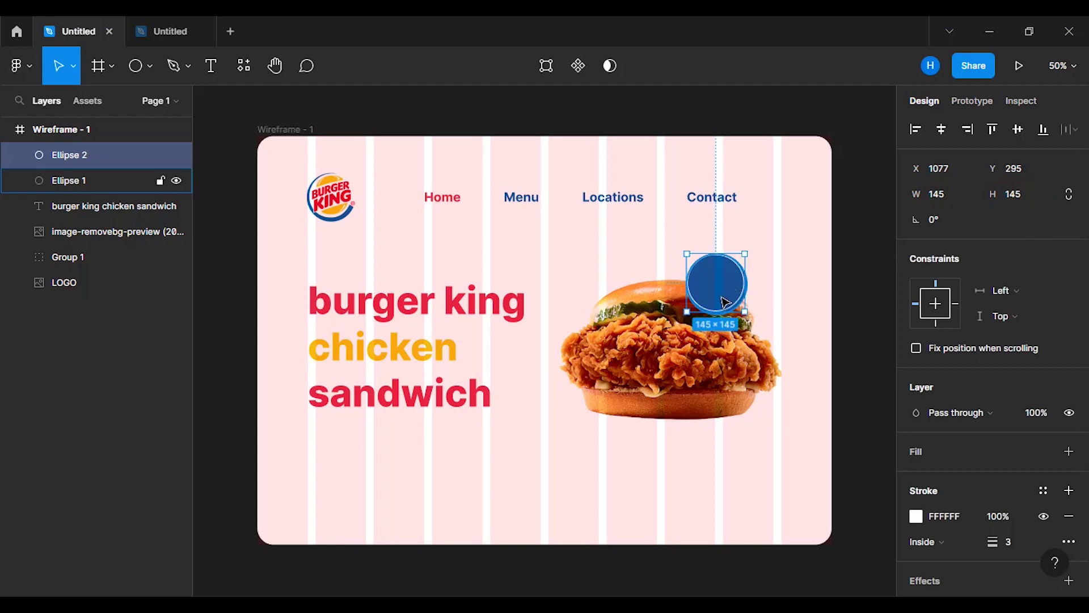
Step: Align the white ring and the blue circle to each other's horizontal and vertical centers
left_click(83, 179, "shift")
left_click(942, 130)
left_click(1017, 129)
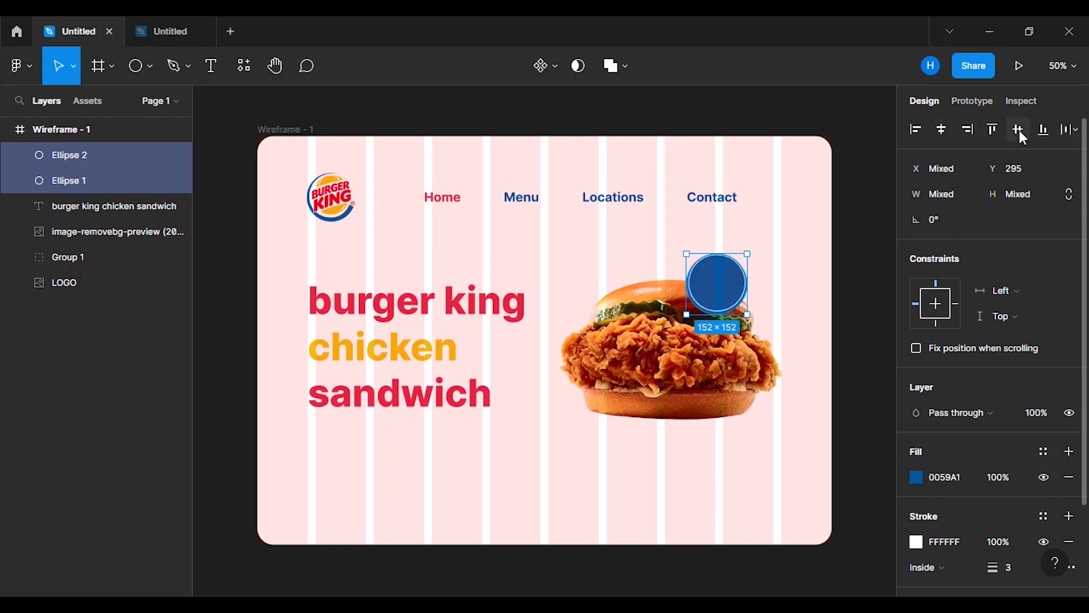
left_click(878, 254)
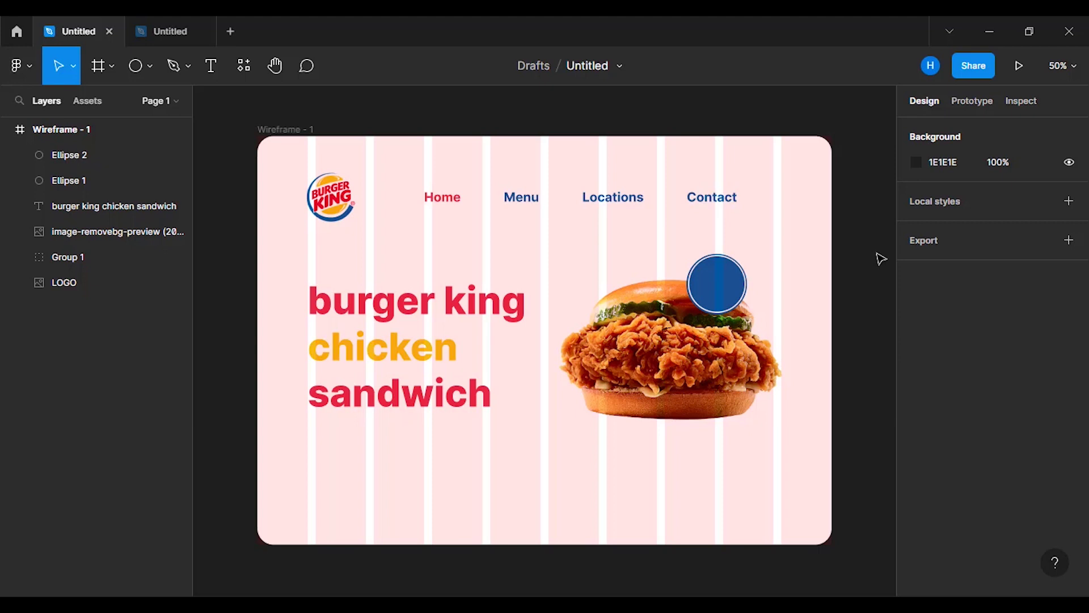
Step: Add a text layer reading "50%" over the middle of the burger image
key("shift+0")
left_click_drag(815, 251, 682, 272)
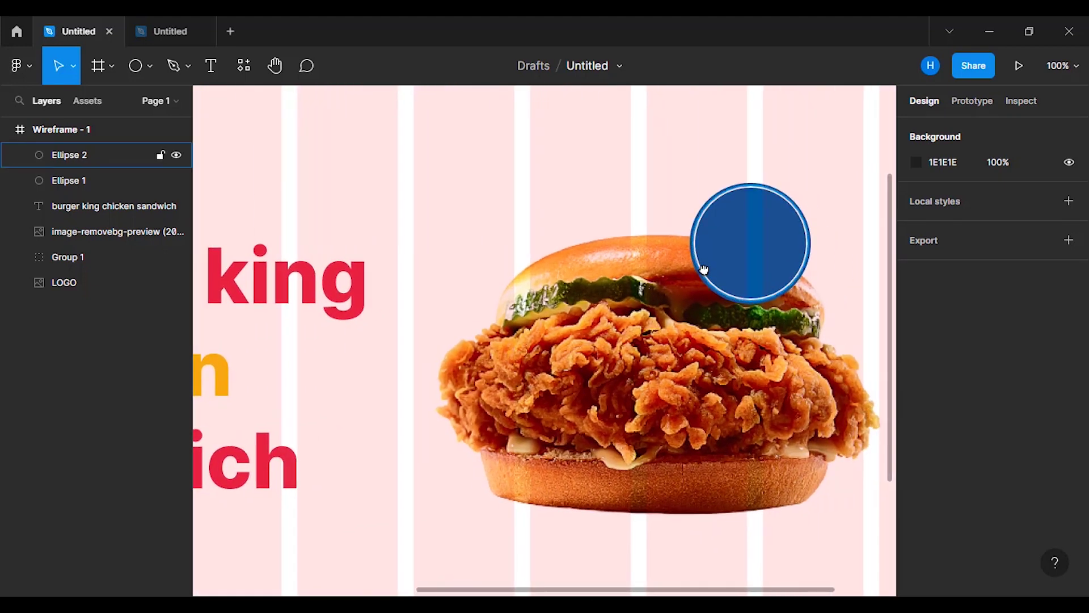
left_click(217, 66)
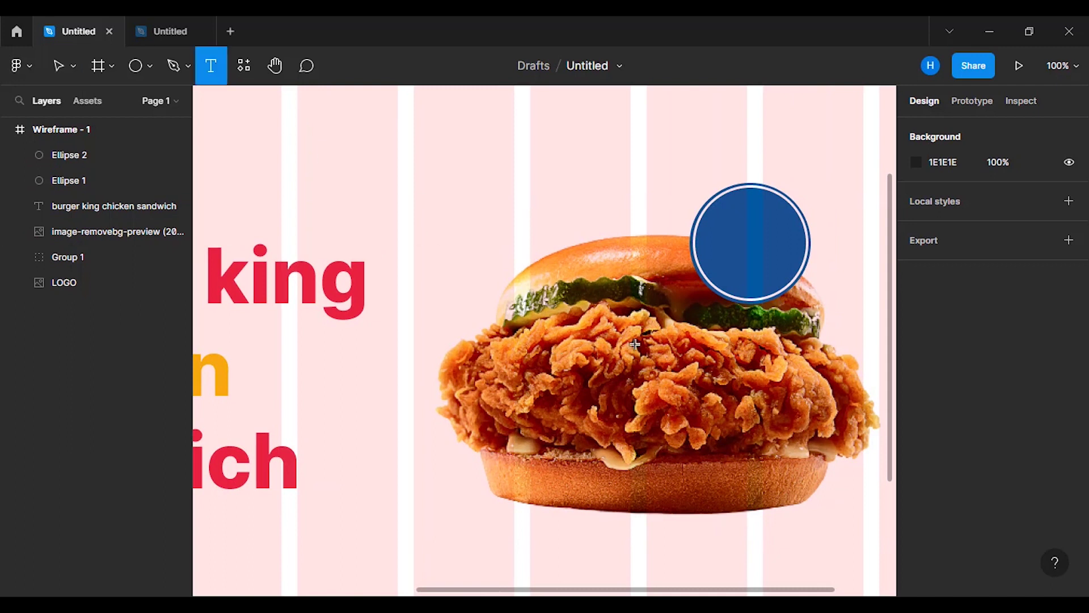
left_click(635, 345)
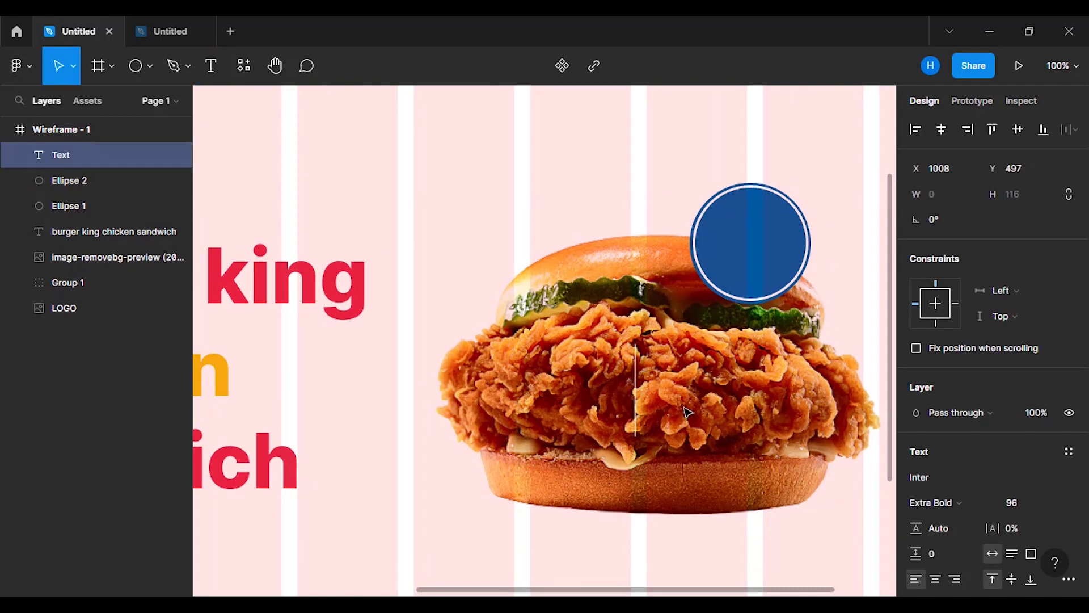
type("50%")
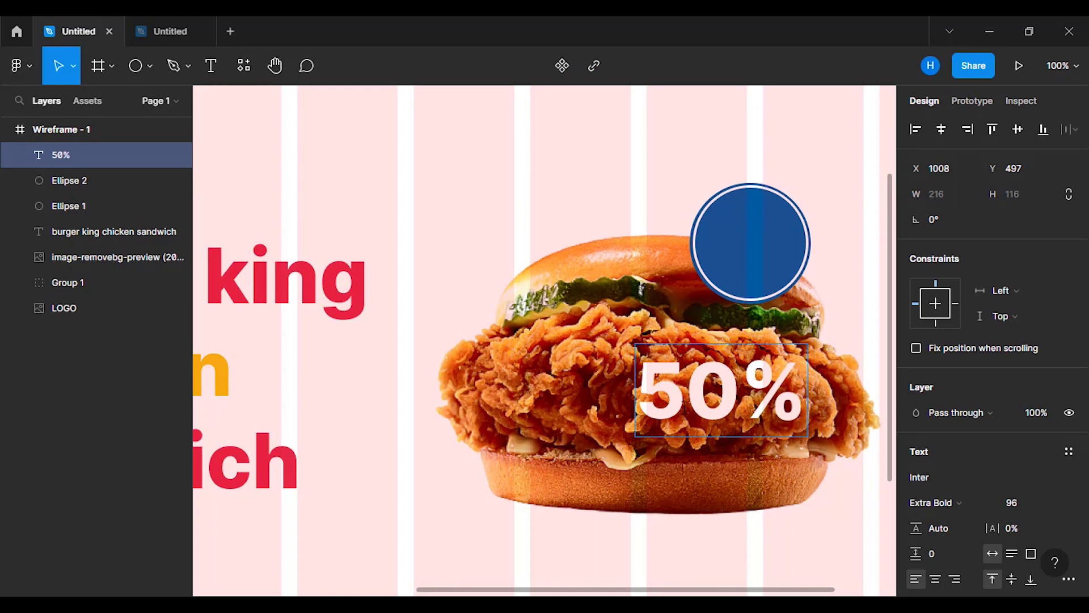
Step: Reduce the "50%" text to font size 32 and move it to the center of the circle badge
key("ctrl+a")
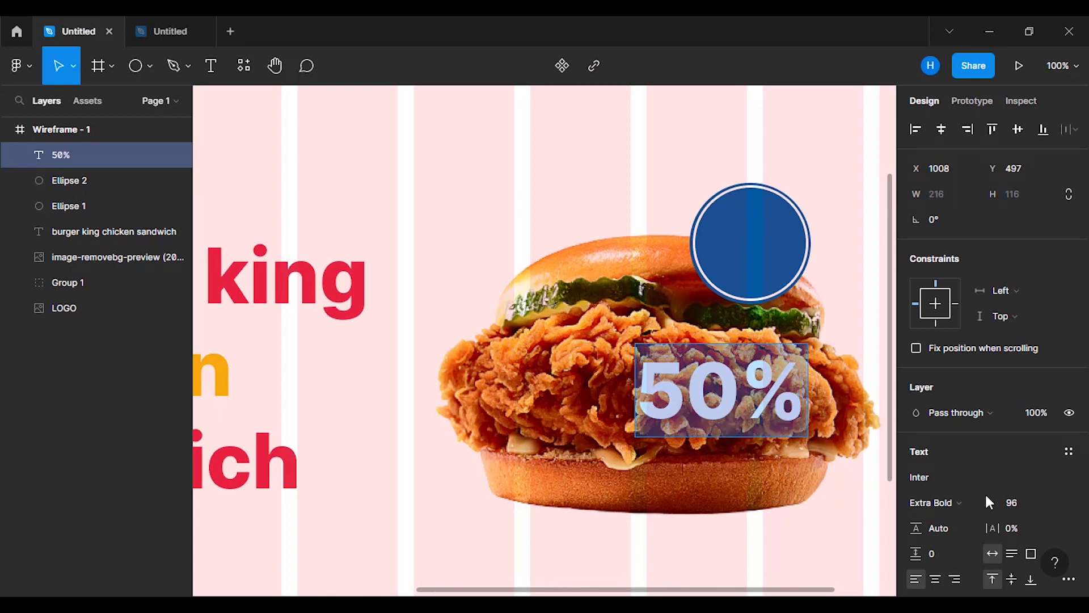
left_click(1051, 502)
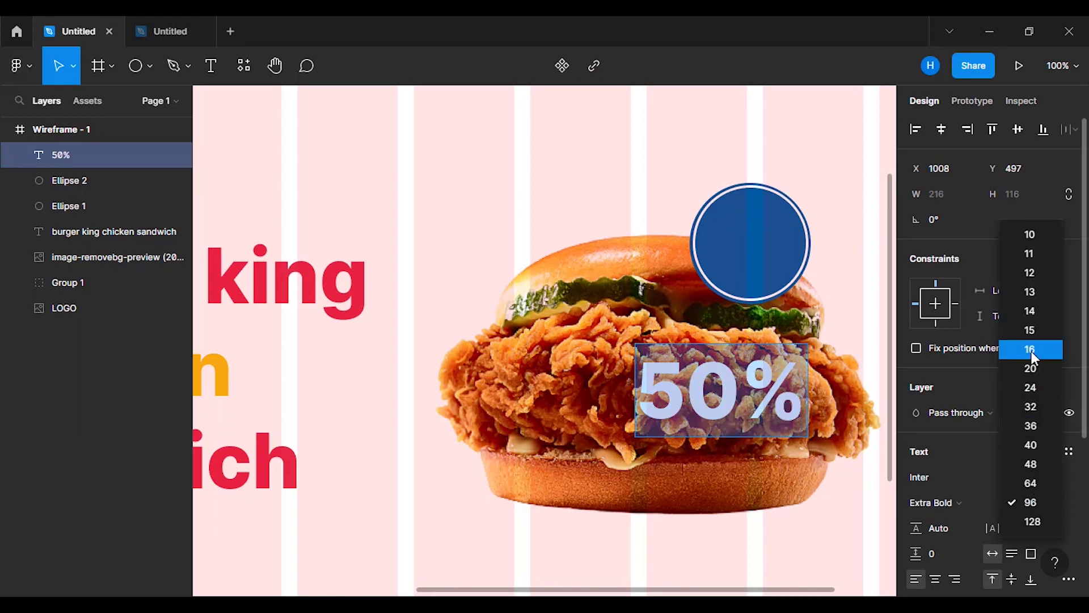
left_click(1031, 351)
left_click(1051, 502)
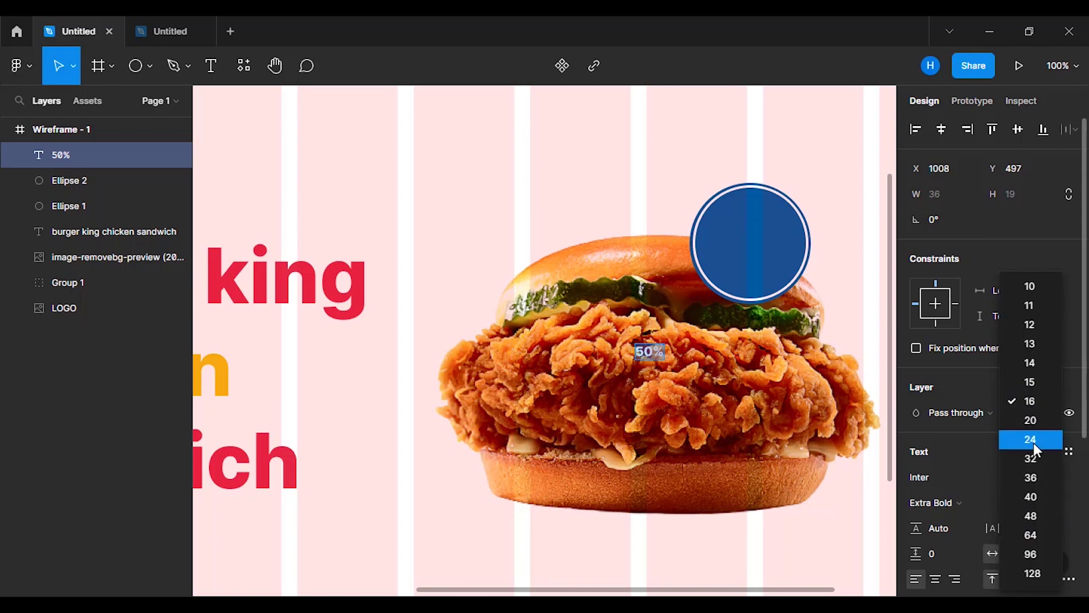
left_click(1033, 440)
left_click(1051, 501)
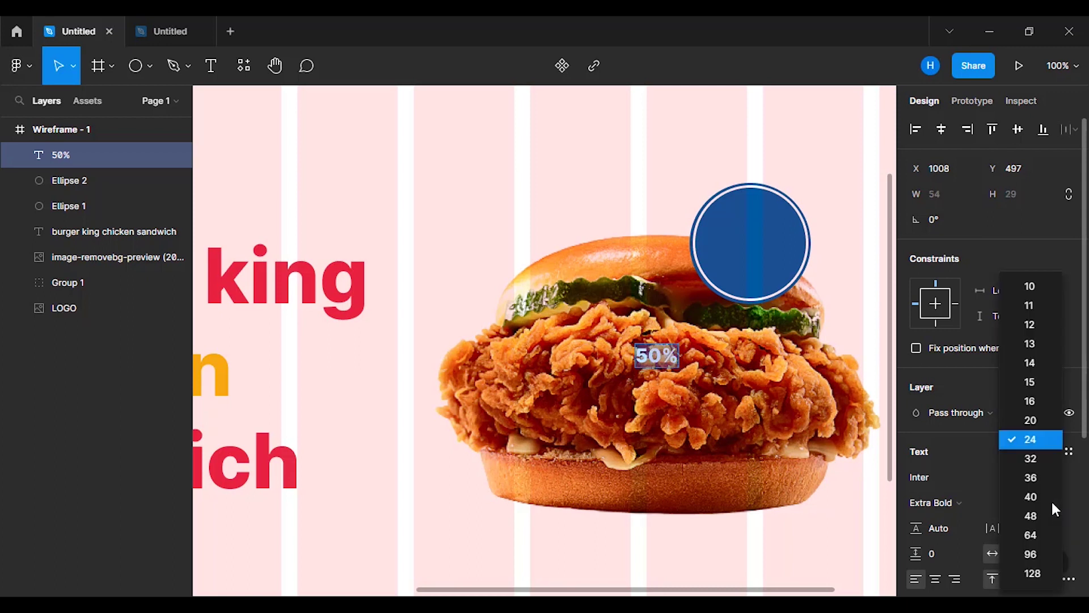
left_click(1039, 457)
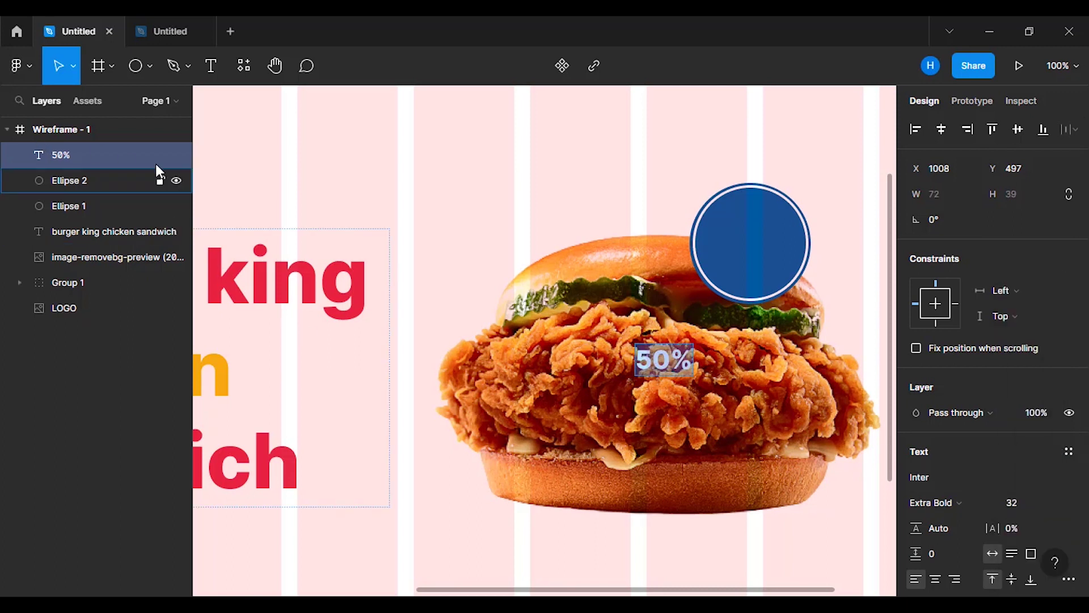
key("Escape")
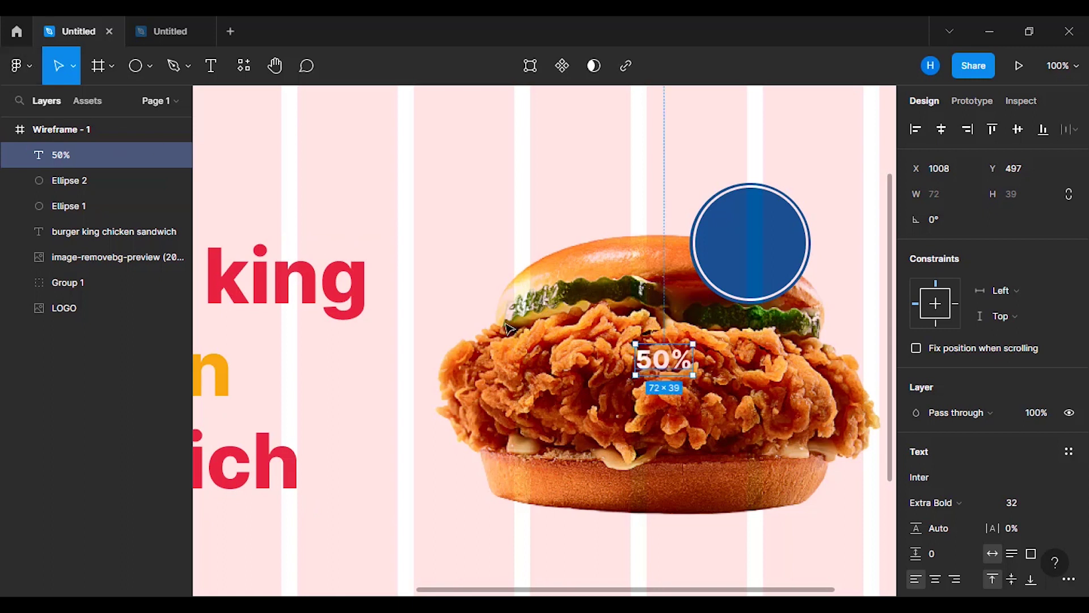
left_click_drag(668, 365, 755, 250)
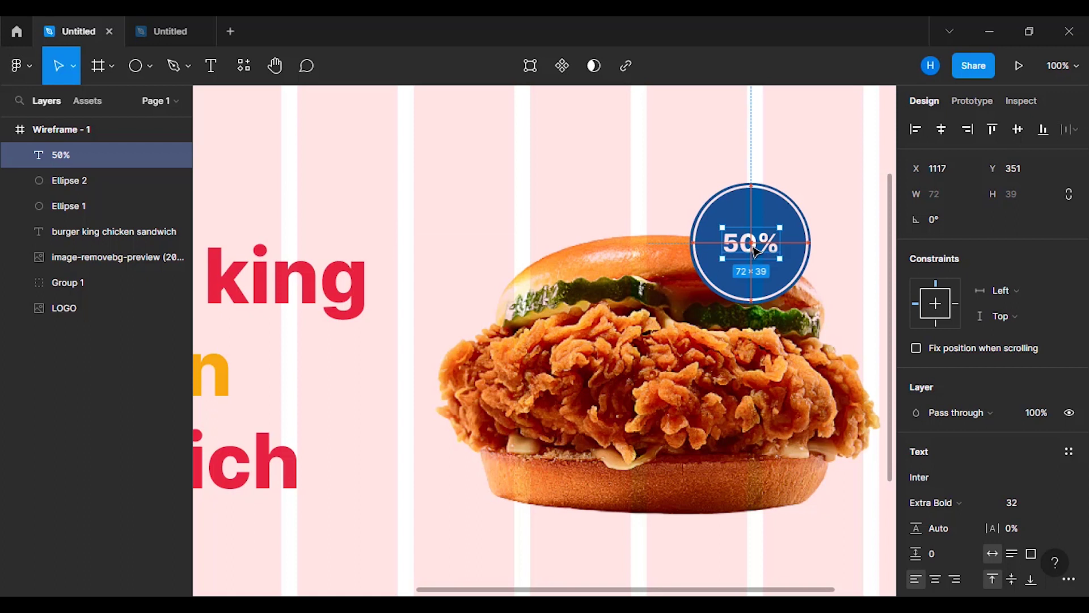
Step: Set the "50%" text to font size 36 and nudge it to X 1115 to recenter it in the badge
left_click(1053, 503)
left_click(1041, 482)
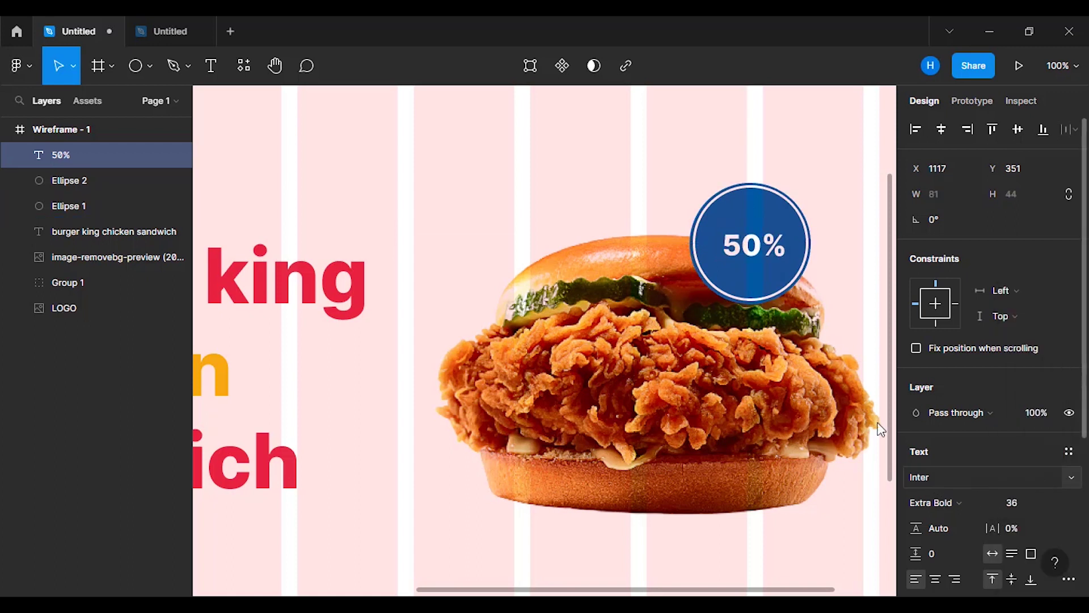
key("Left")
key("Left")
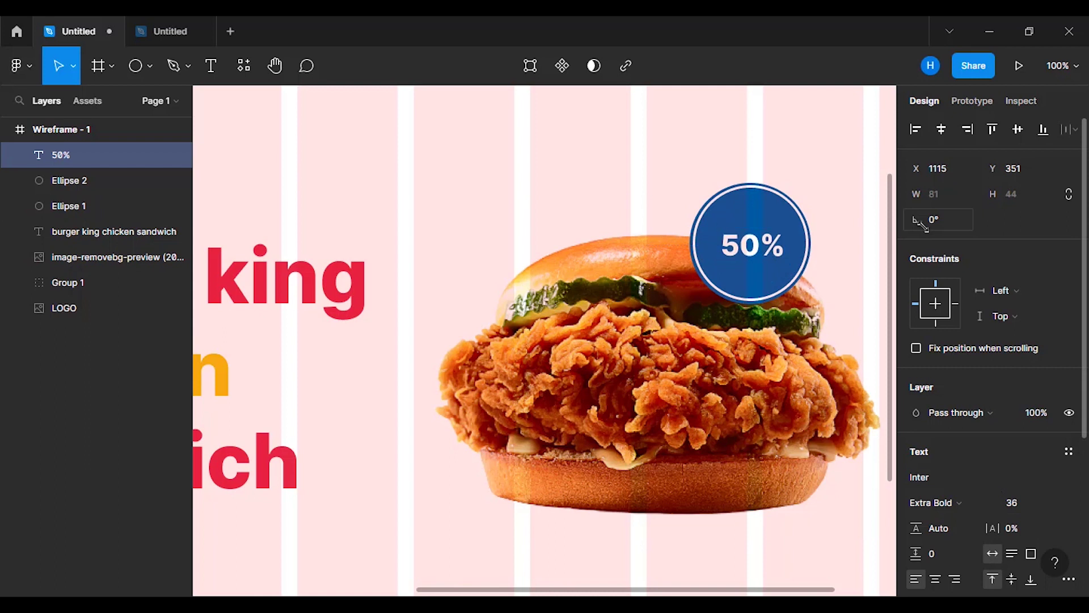
key("Down")
key("Down")
key("Up")
key("Up")
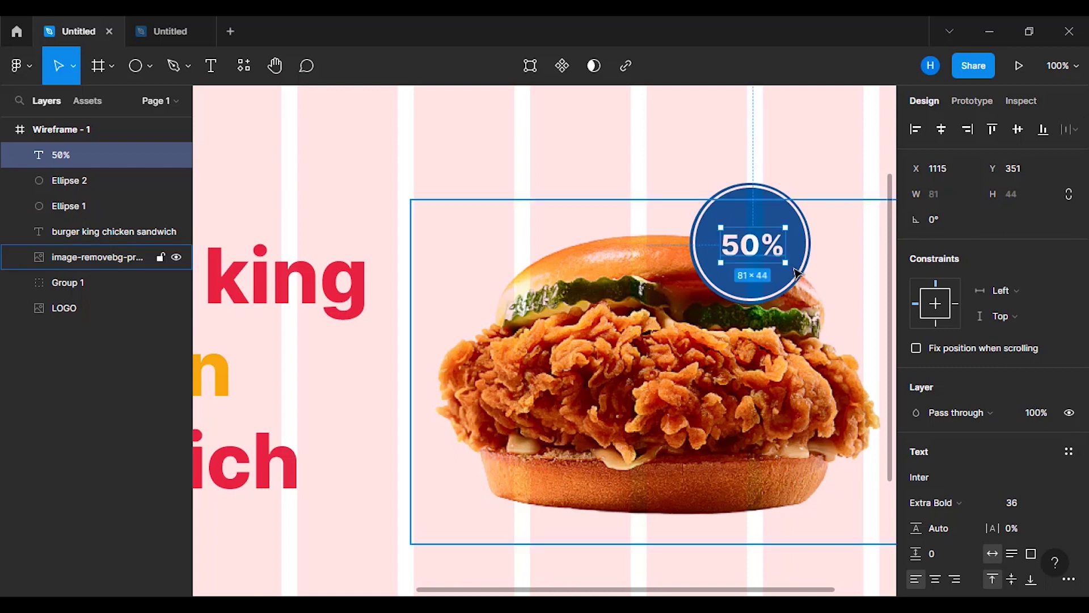
Step: Duplicate the "50%" text onto the burger below the badge and change the copy's wording to "OFF"
left_click_drag(756, 254, 697, 356)
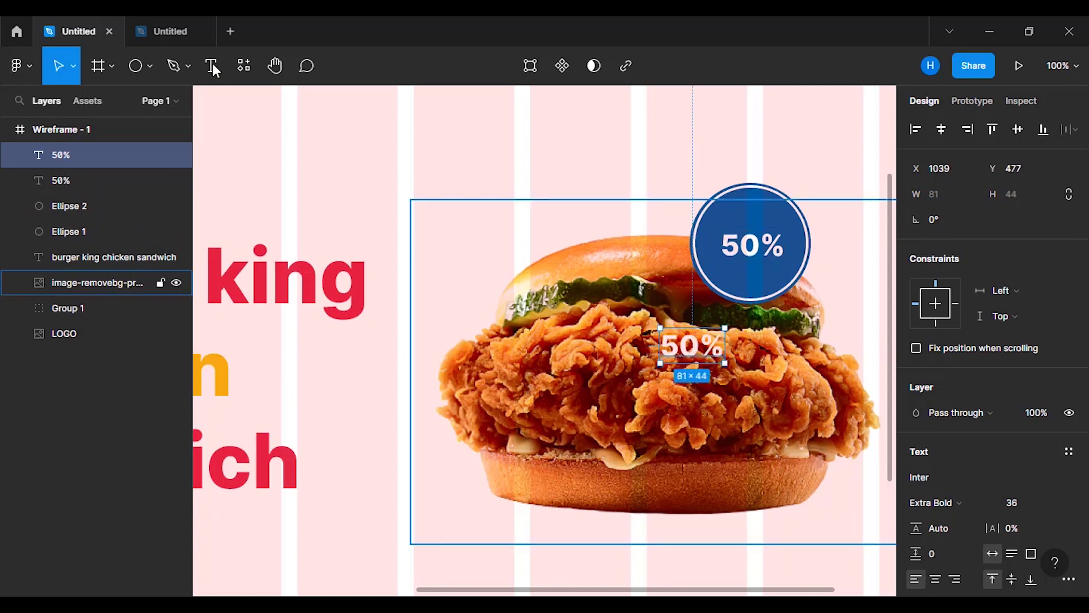
double_click(705, 340)
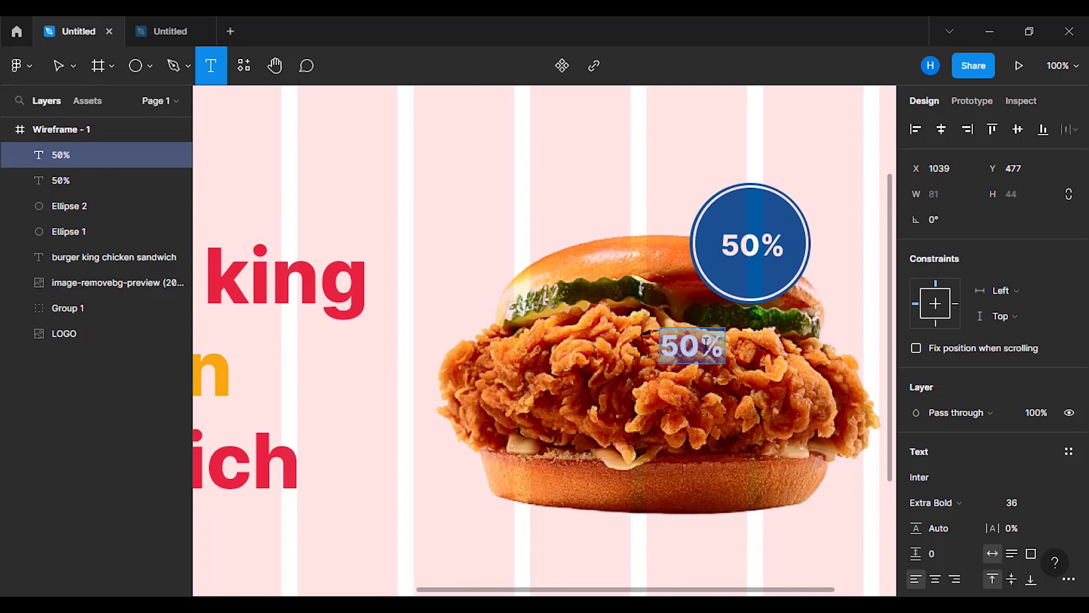
key("Right")
key("BackSpace")
key("BackSpace")
key("BackSpace")
type("OFF")
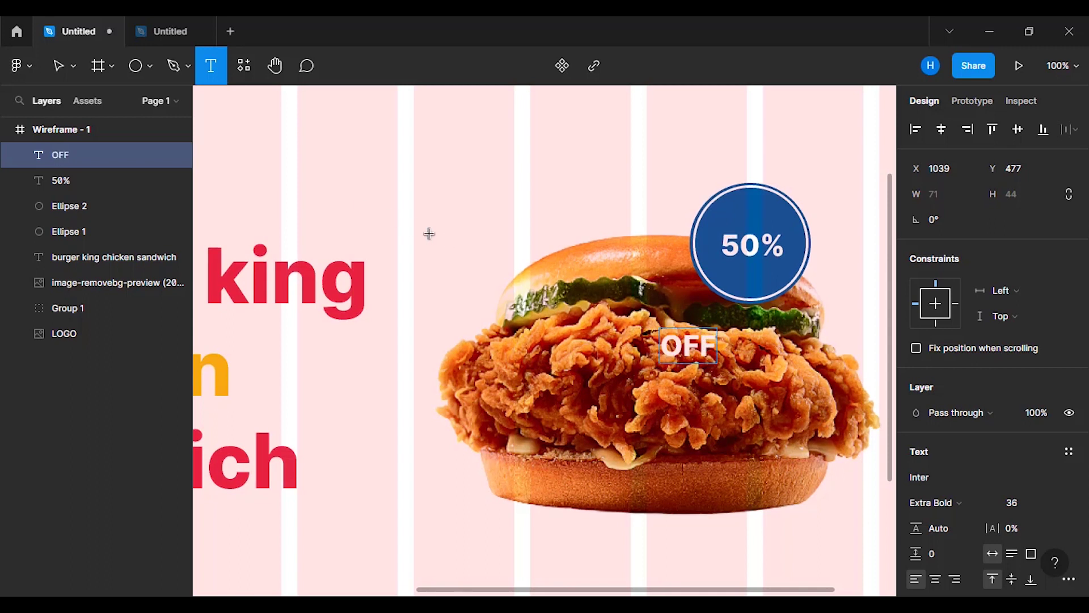
left_click(56, 72)
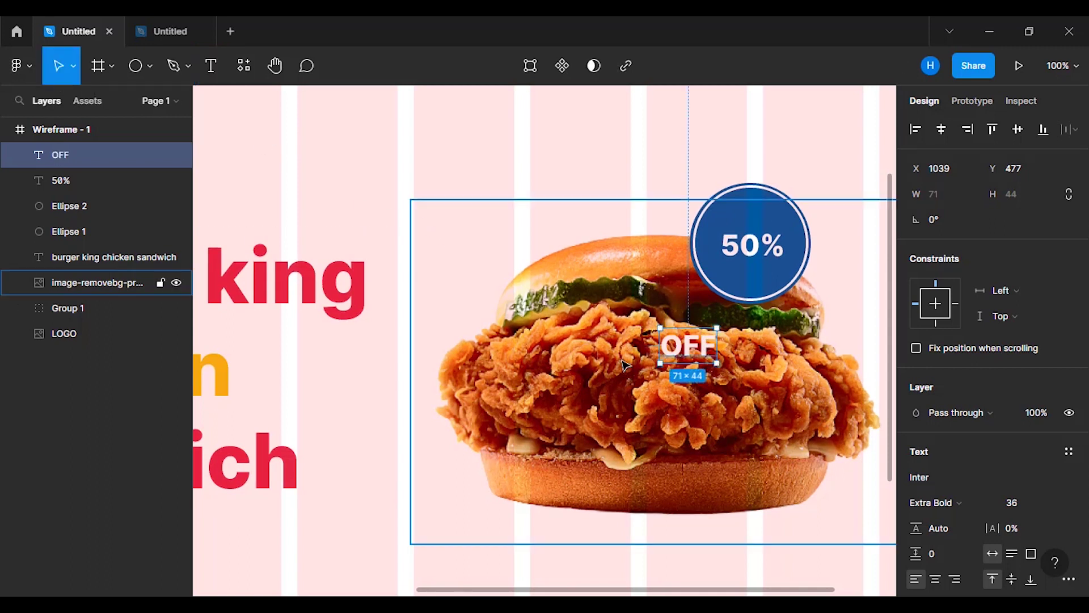
Step: Set the "OFF" text to font size 16 and place it just above the start of "50%" in the badge, at Y 338
left_click(1048, 504)
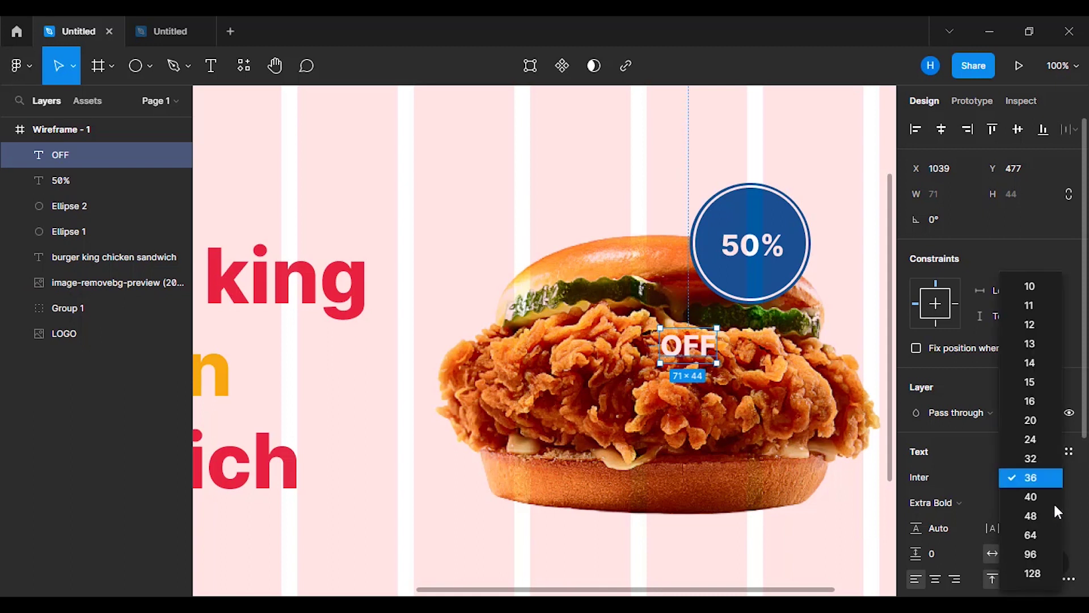
left_click(1041, 401)
left_click_drag(676, 347, 739, 223)
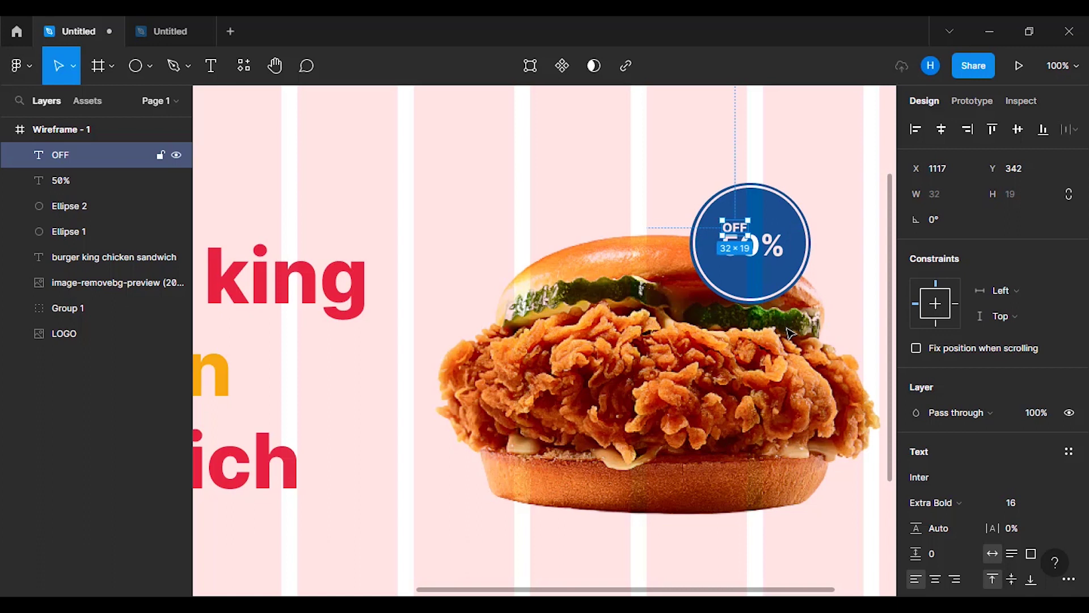
key("Up")
key("Up")
key("Up")
key("Up")
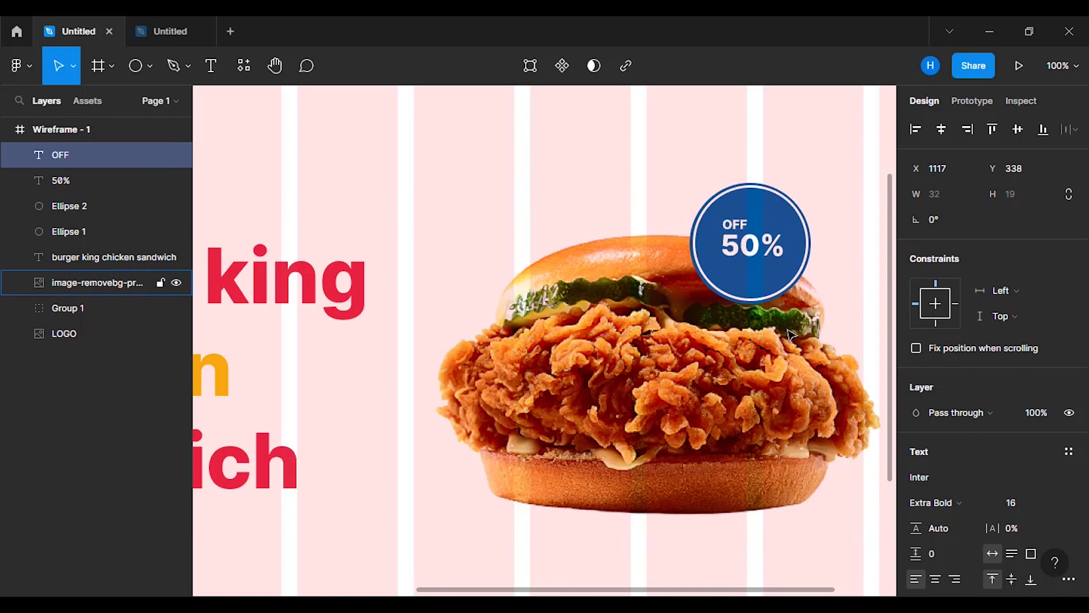
Step: Draw a rectangle about 206 × 74 below the headline word "sandwich" in the frame
left_click(533, 163)
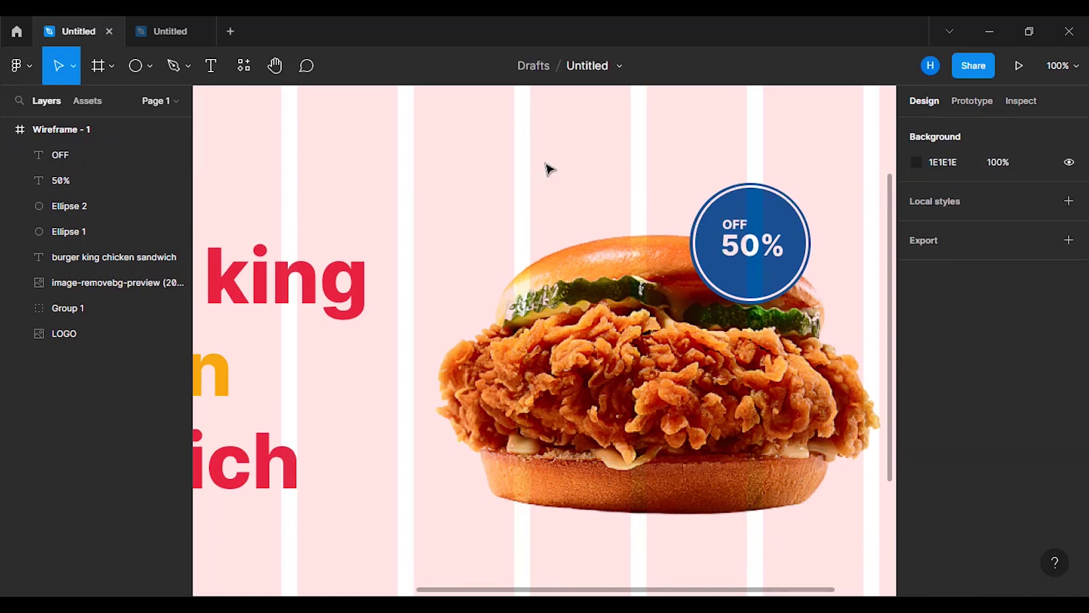
key("minus")
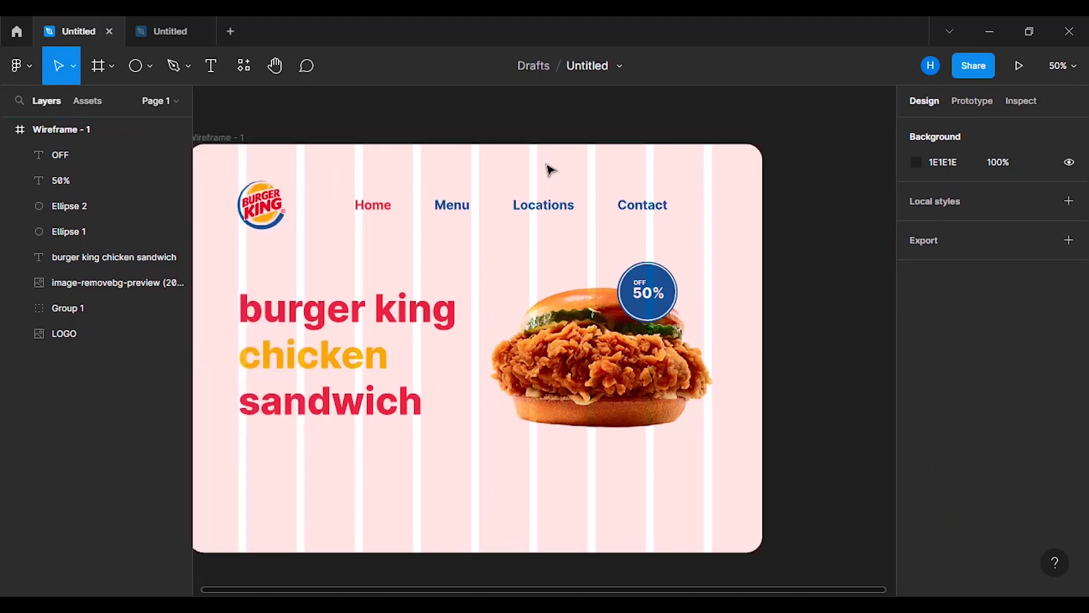
key("shift+1")
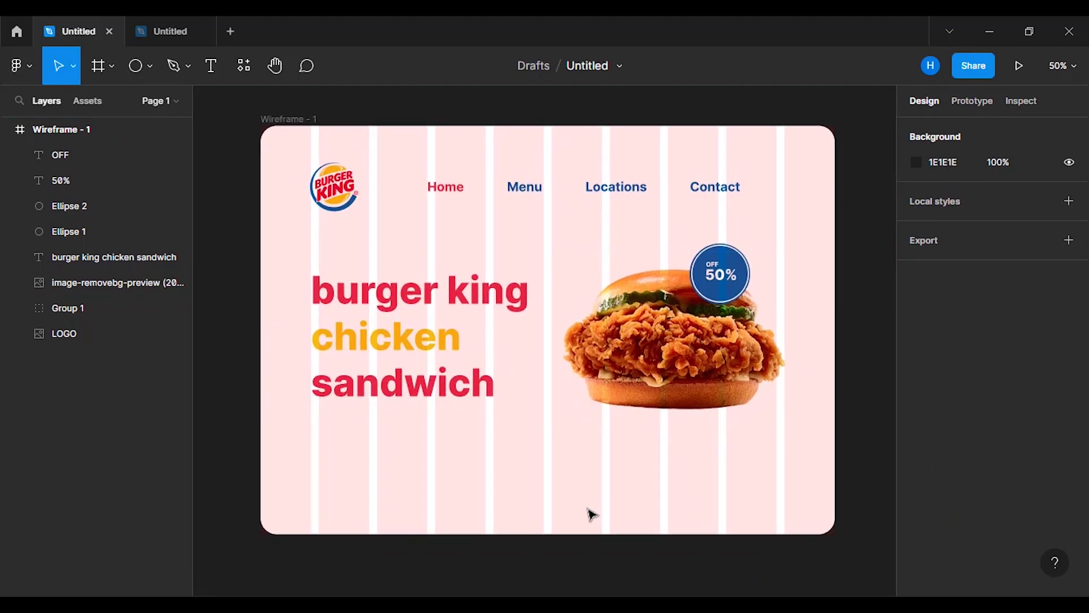
left_click(149, 67)
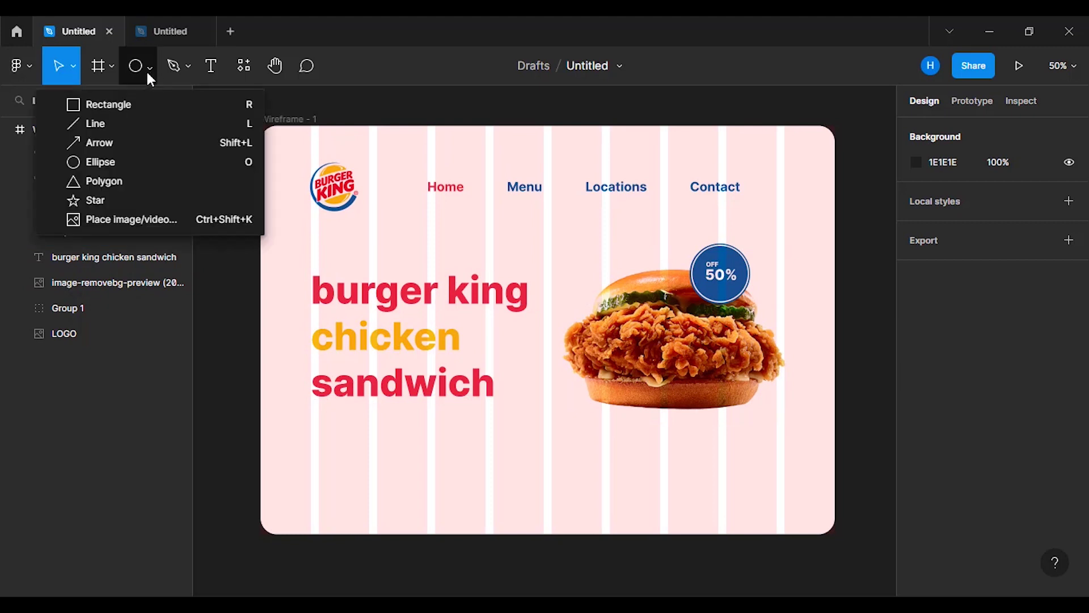
left_click(131, 108)
left_click_drag(369, 437, 453, 466)
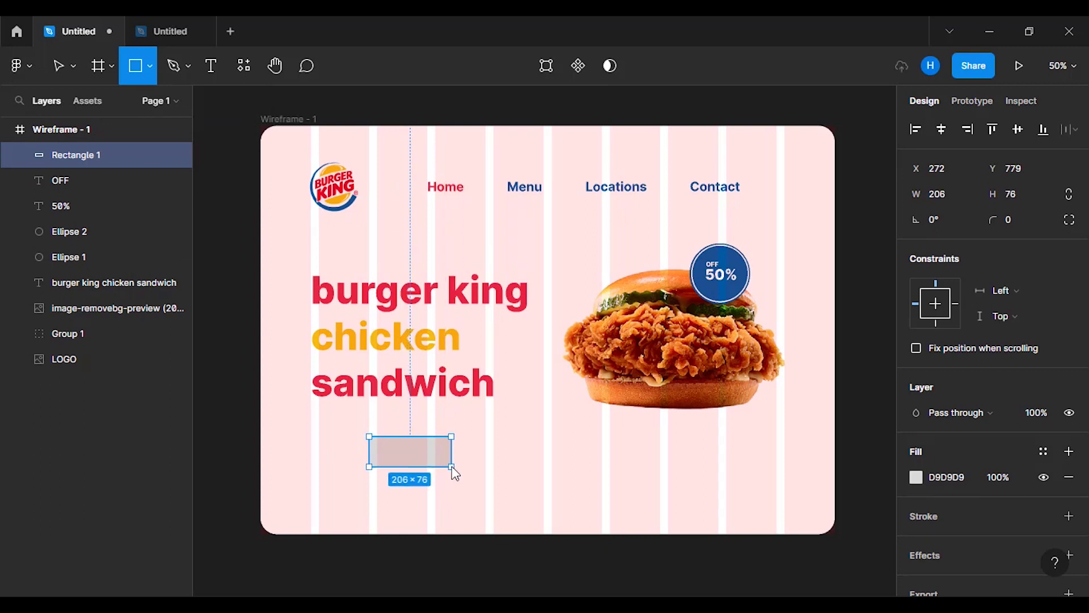
Step: Round the rectangle's corners to 50 and fill it with the document's blue, 0059A1
left_click(1012, 217)
type("50")
key("Return")
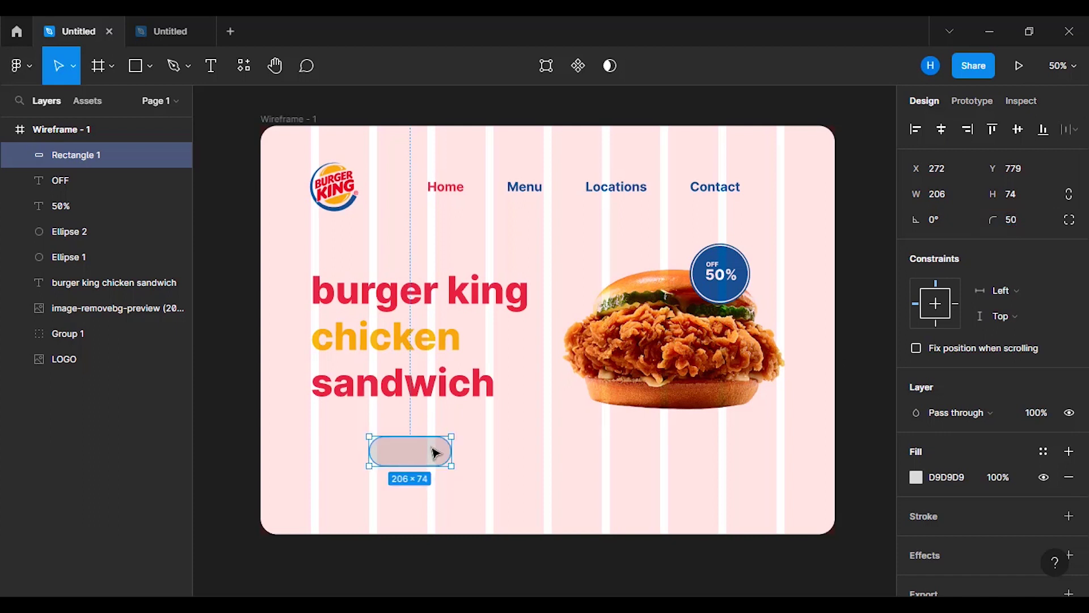
left_click(915, 477)
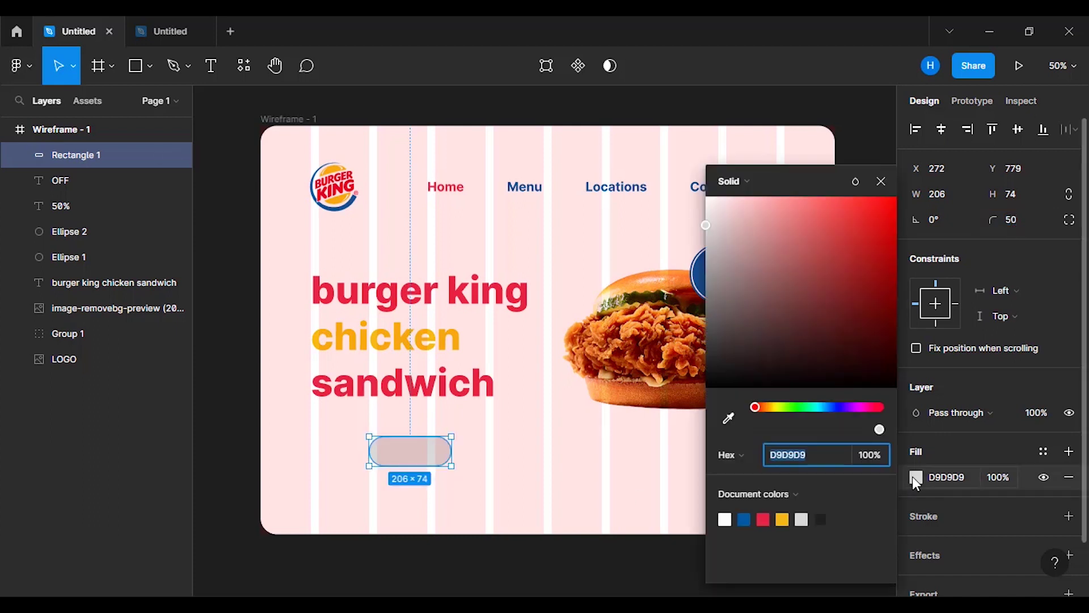
left_click(744, 518)
left_click(880, 181)
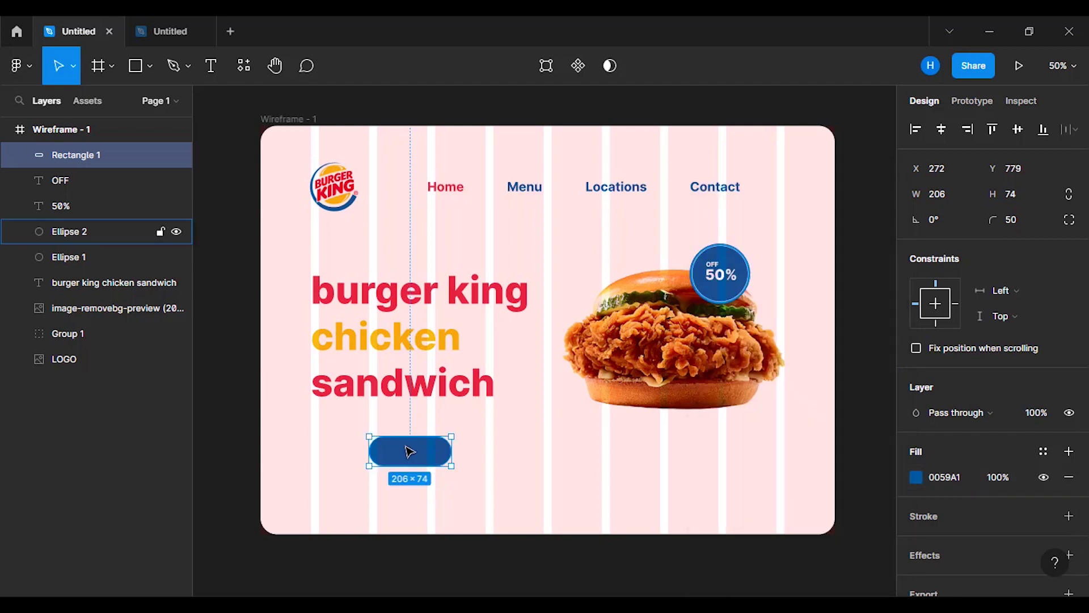
Step: Move the blue rounded rectangle to X 126, Y 734, directly beneath the headline and flush with its left edge
left_click_drag(414, 453, 397, 501)
key("Up")
key("Up")
key("Up")
key("Up")
key("Up")
key("Up")
key("Up")
key("Up")
key("Up")
key("Up")
key("Up")
key("Up")
key("Up")
key("Up")
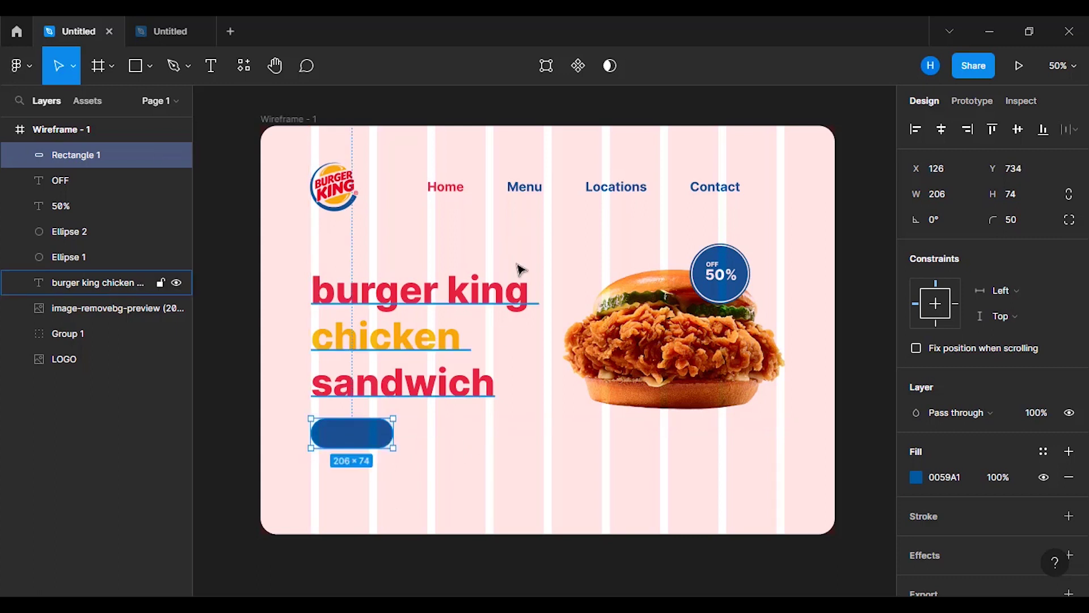
left_click(520, 480)
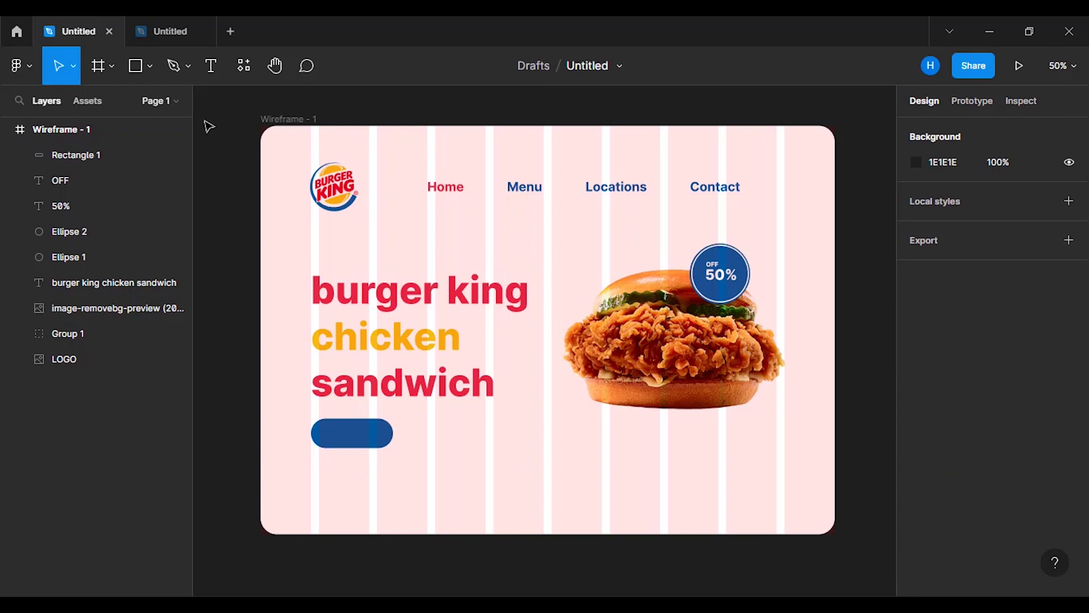
Step: Add the text "ORDER NOW" on the blue button shape
left_click(211, 68)
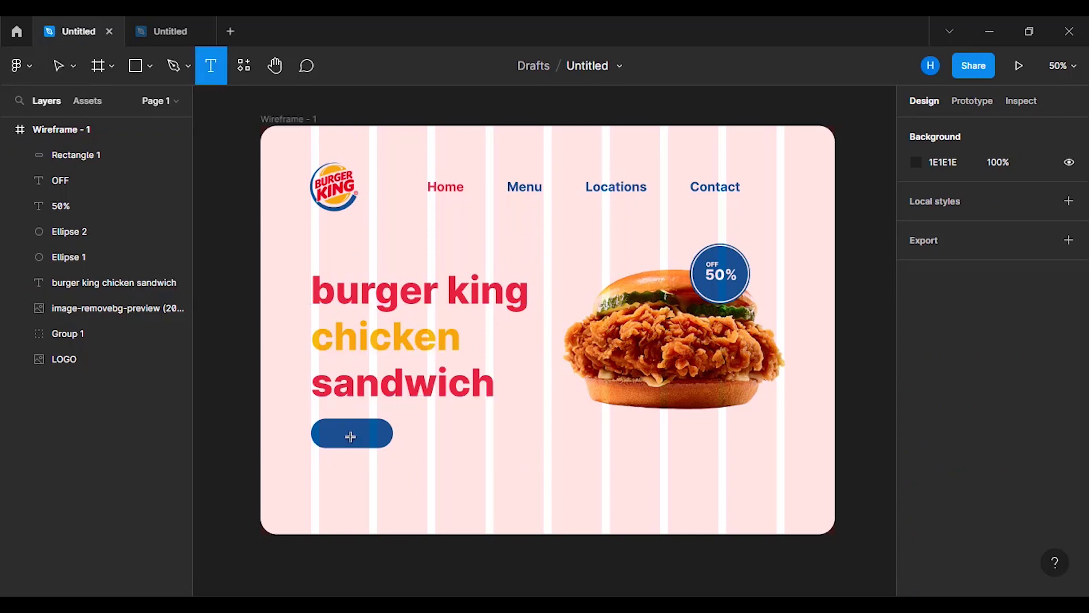
left_click(353, 434)
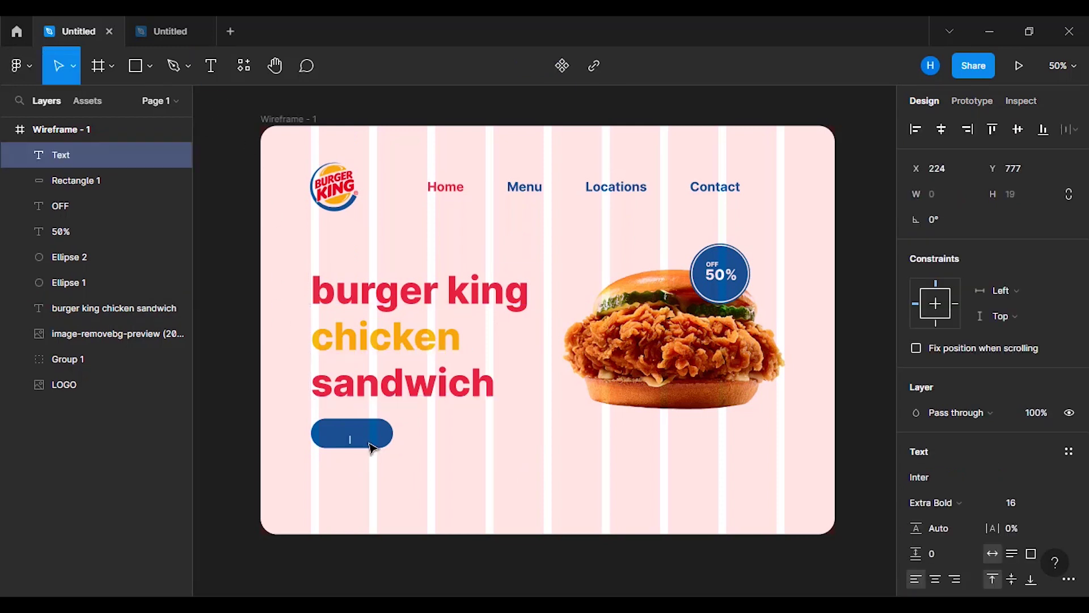
type("ORDER NOW")
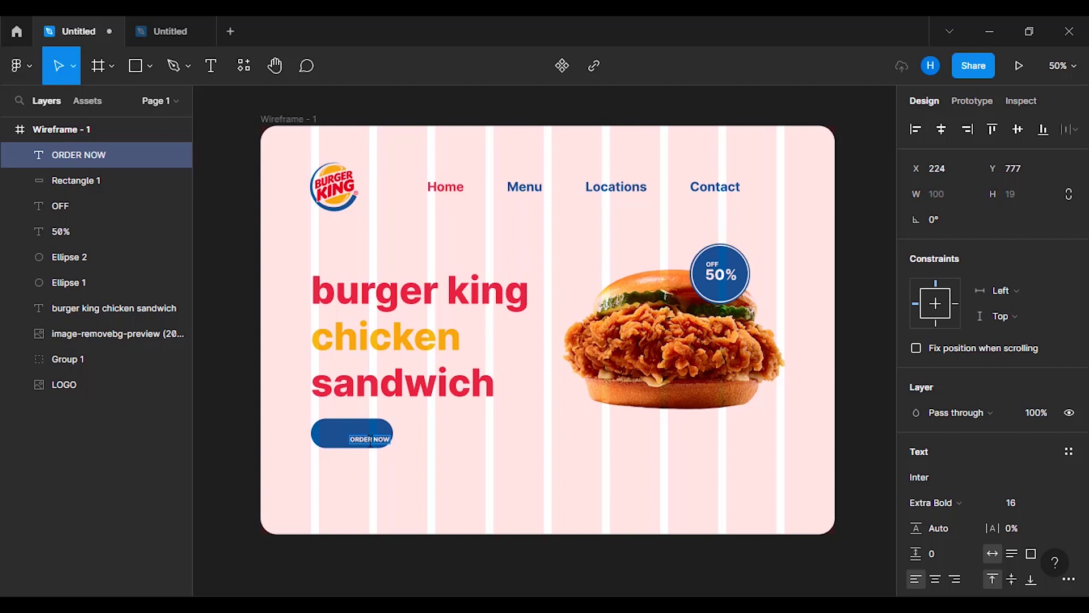
key("Escape")
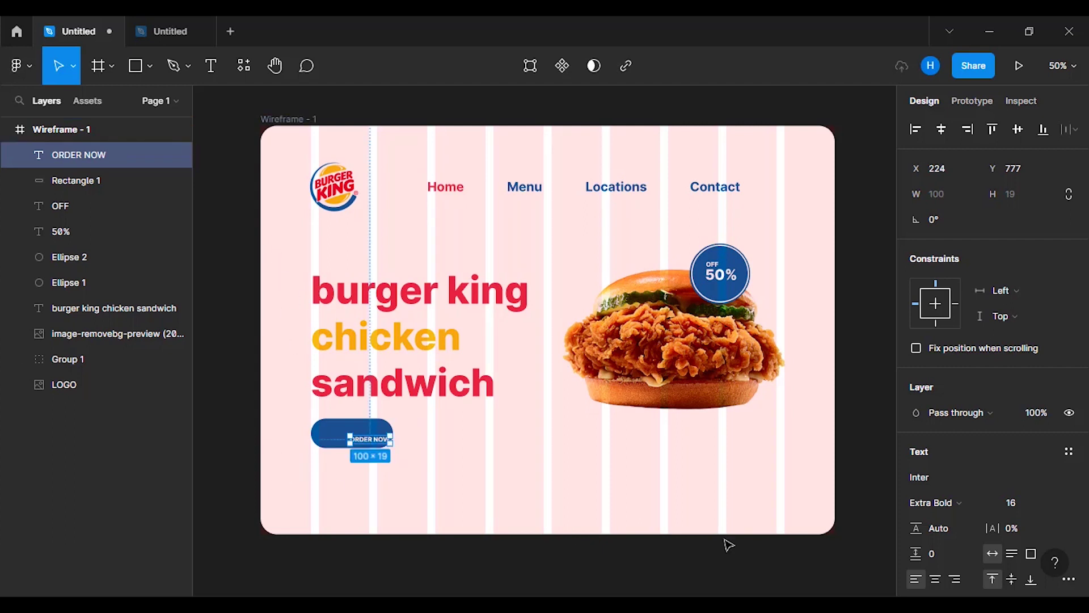
Step: Set the "ORDER NOW" text to font size 20 and center it on the blue button
left_click(1051, 503)
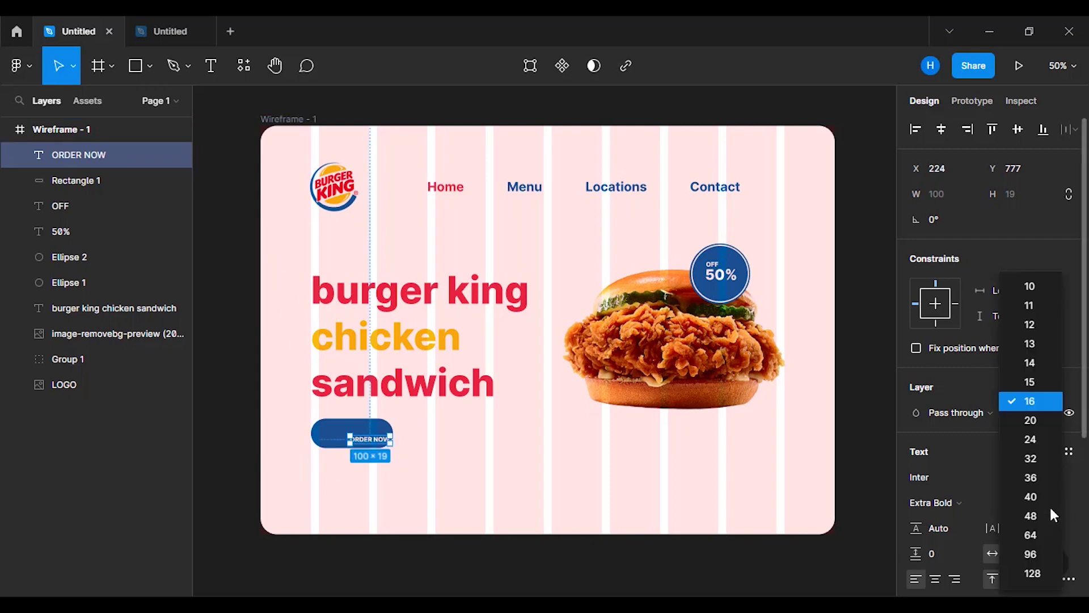
left_click(1036, 418)
left_click_drag(373, 445, 358, 440)
left_click(239, 392)
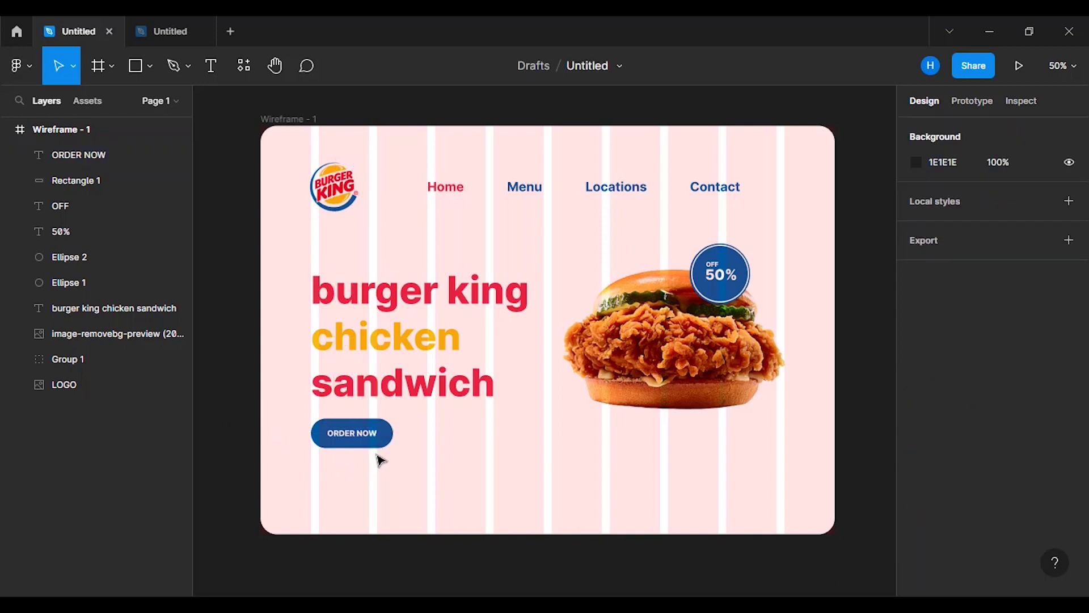
Step: Add a drop shadow to the button shape with Y 15, blur 20 and 40% opacity
left_click(386, 446)
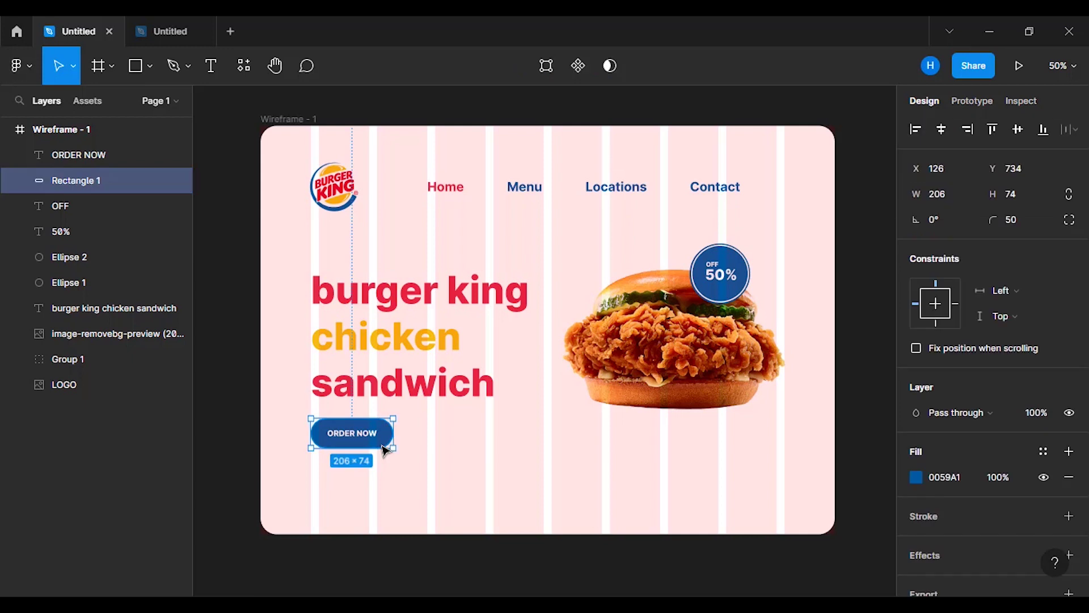
left_click(915, 554)
left_click(913, 579)
left_click(764, 537)
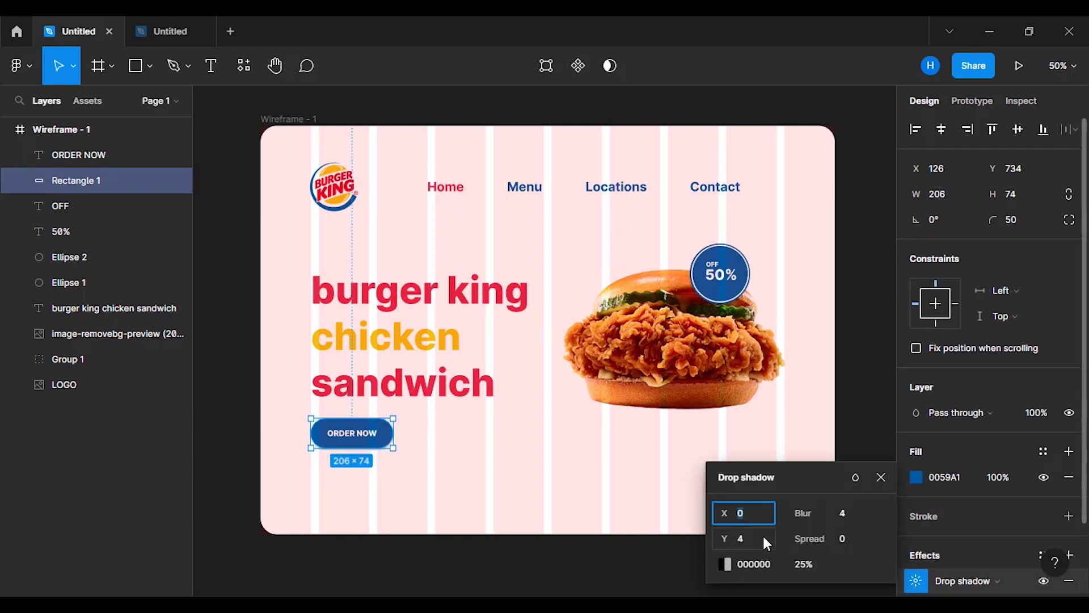
type("15")
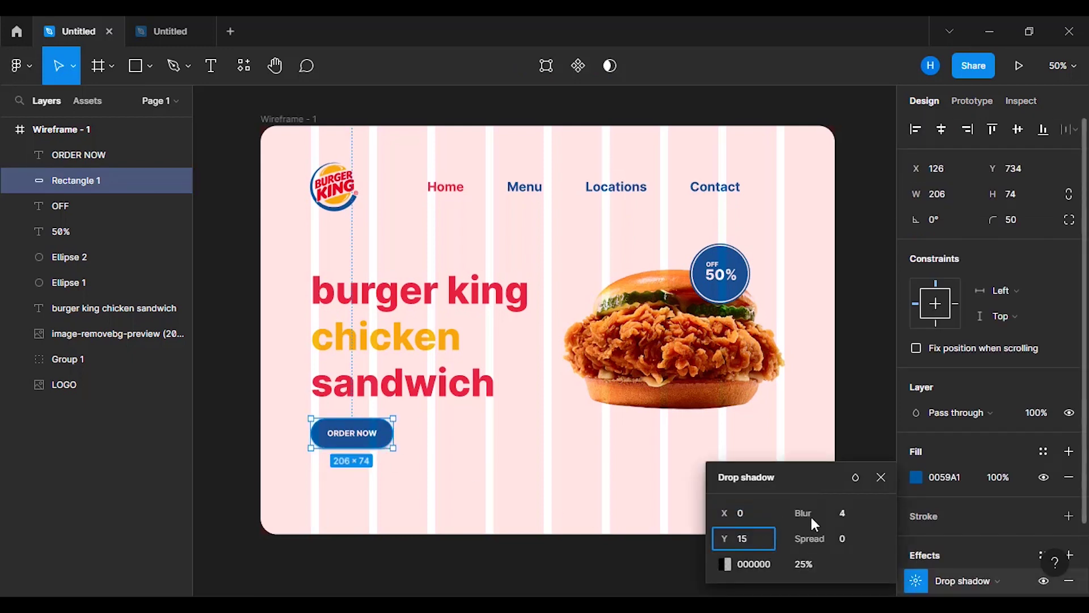
left_click(852, 509)
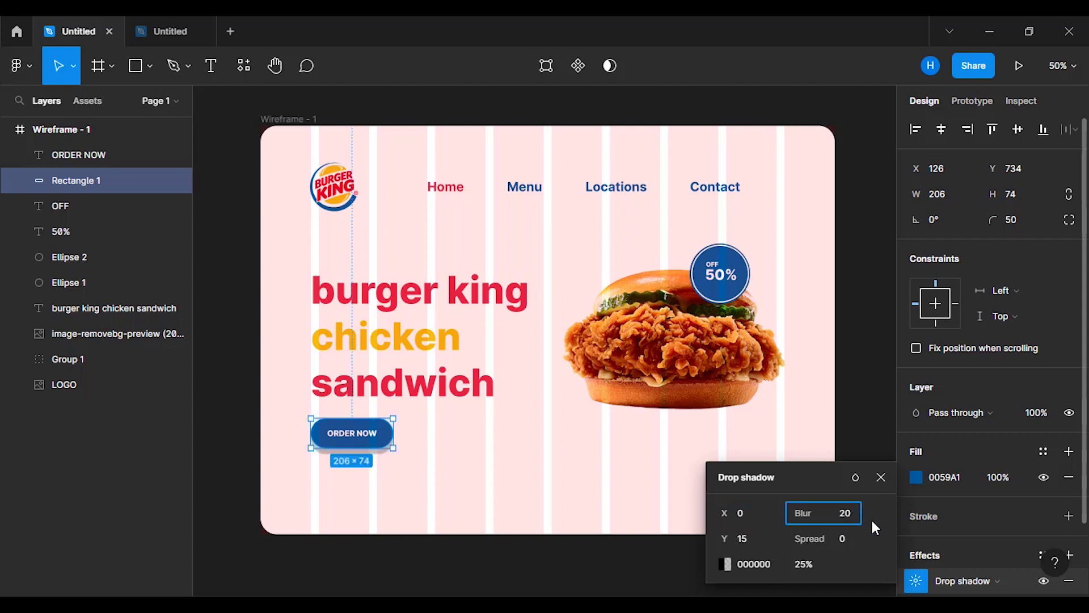
left_click(877, 519)
left_click(817, 572)
type("40")
key("Return")
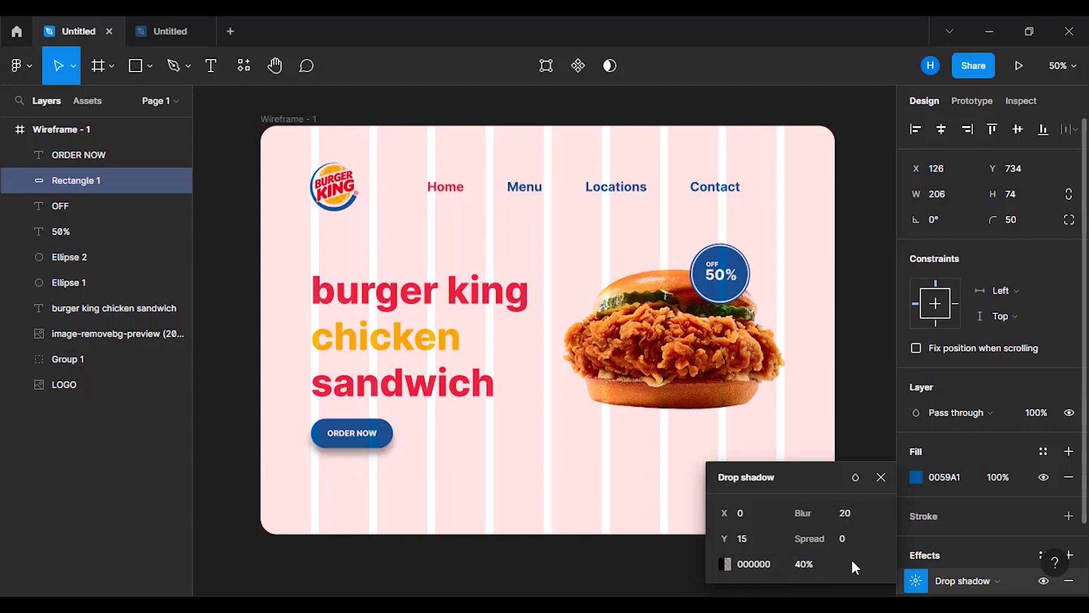
left_click(881, 477)
left_click(871, 444)
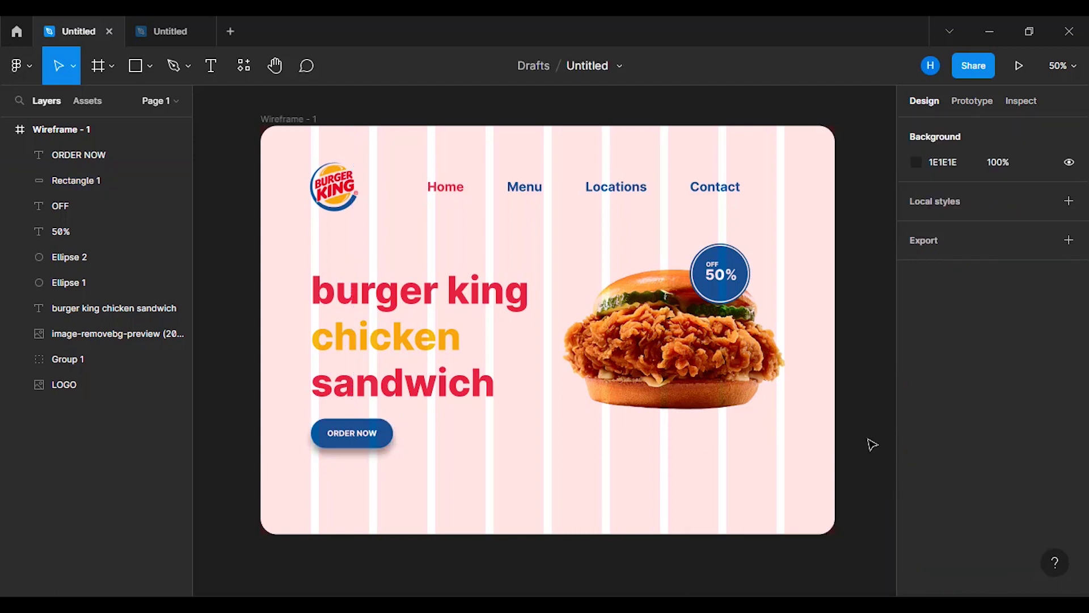
Step: Place a circle below the headline near the frame's lower middle and set its size to 50 × 50
left_click(150, 67)
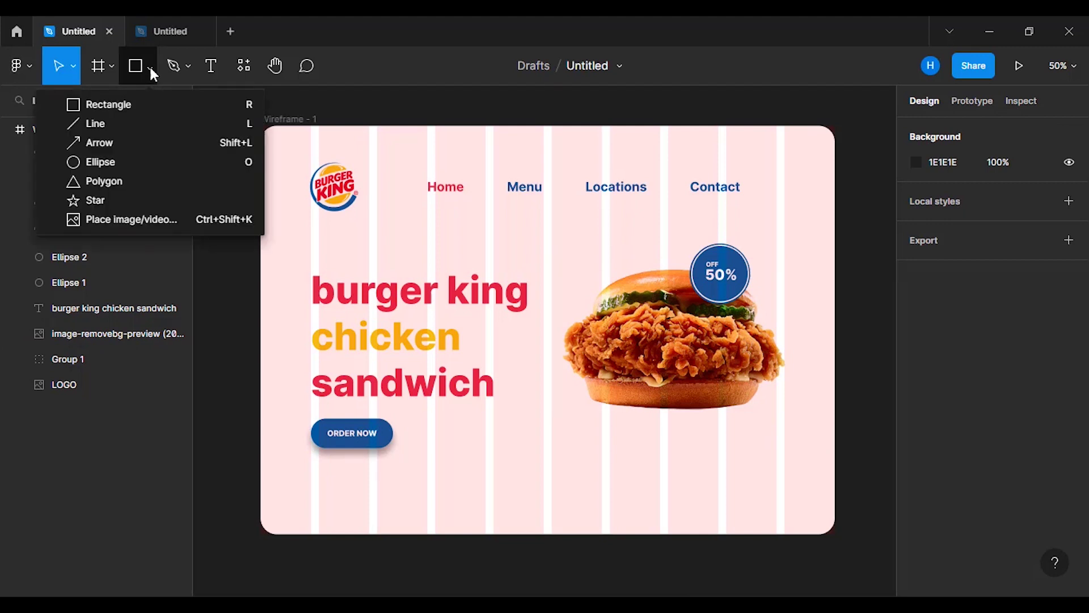
left_click(122, 164)
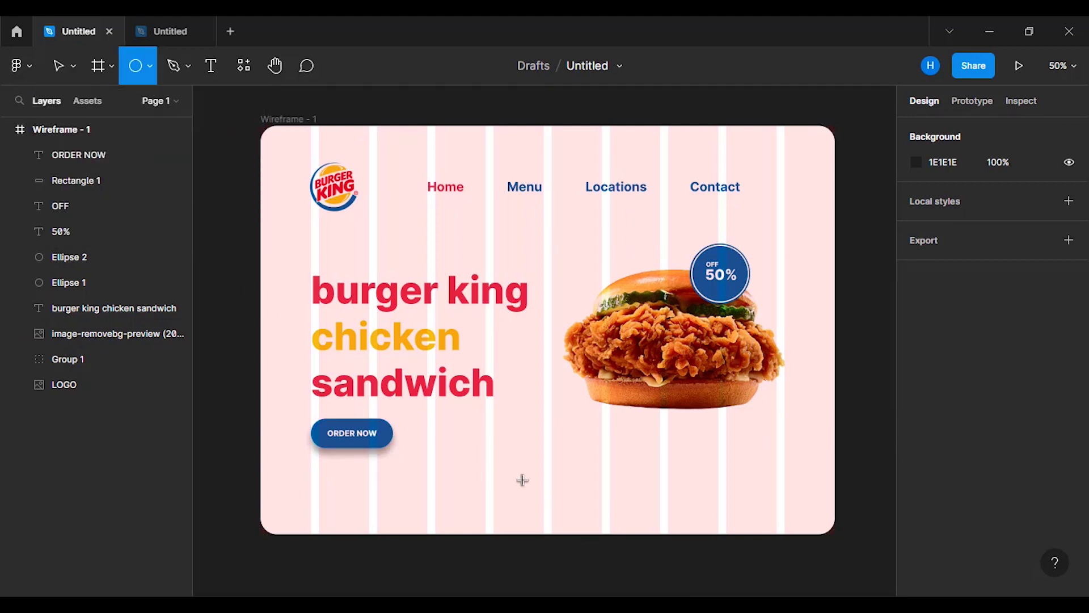
left_click(522, 480)
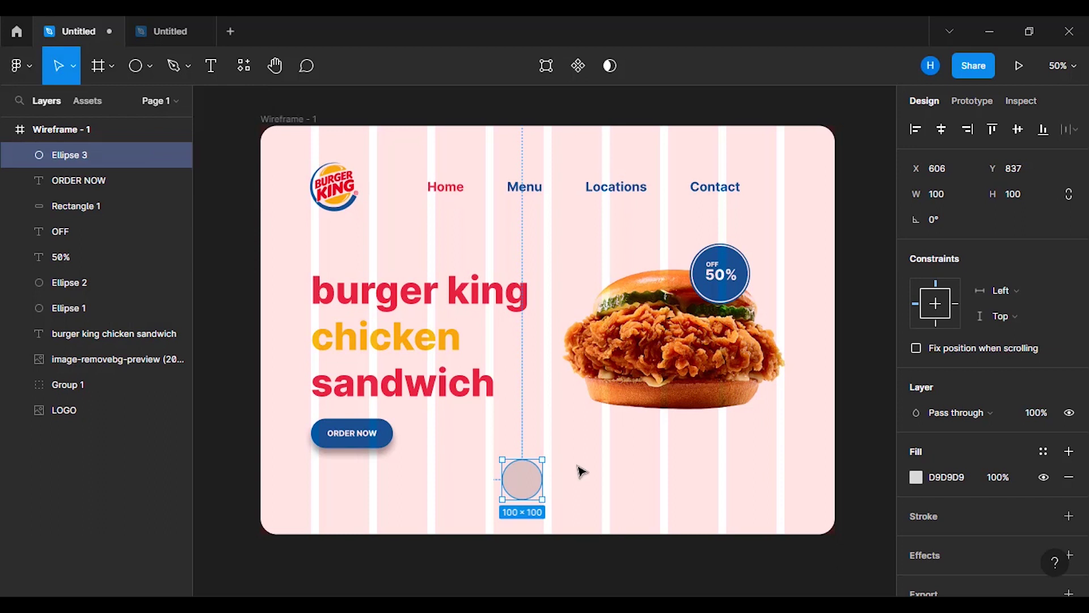
type("50")
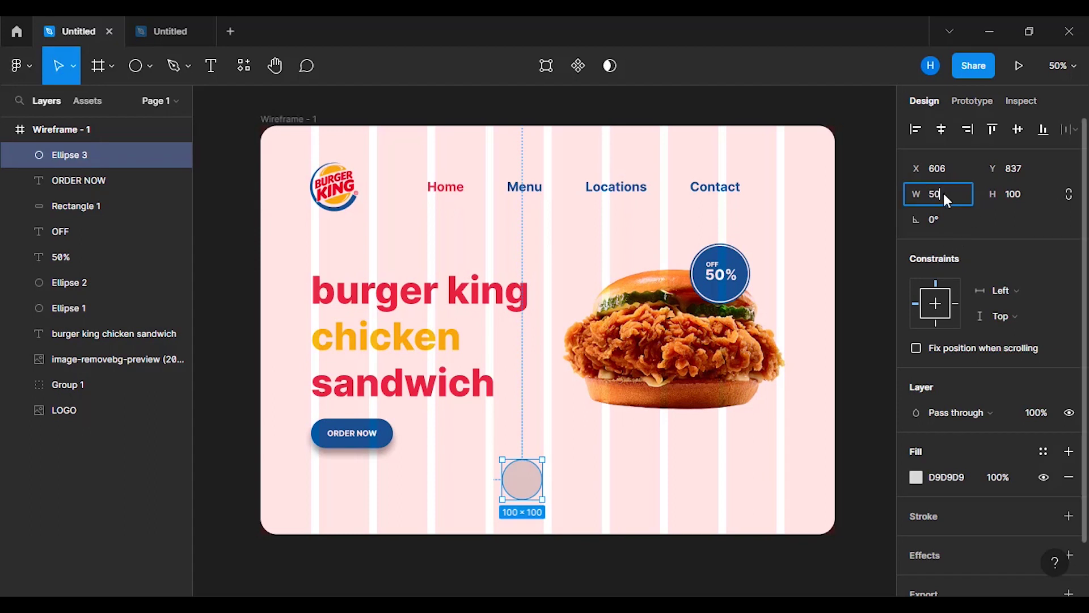
left_click(1032, 194)
type("50")
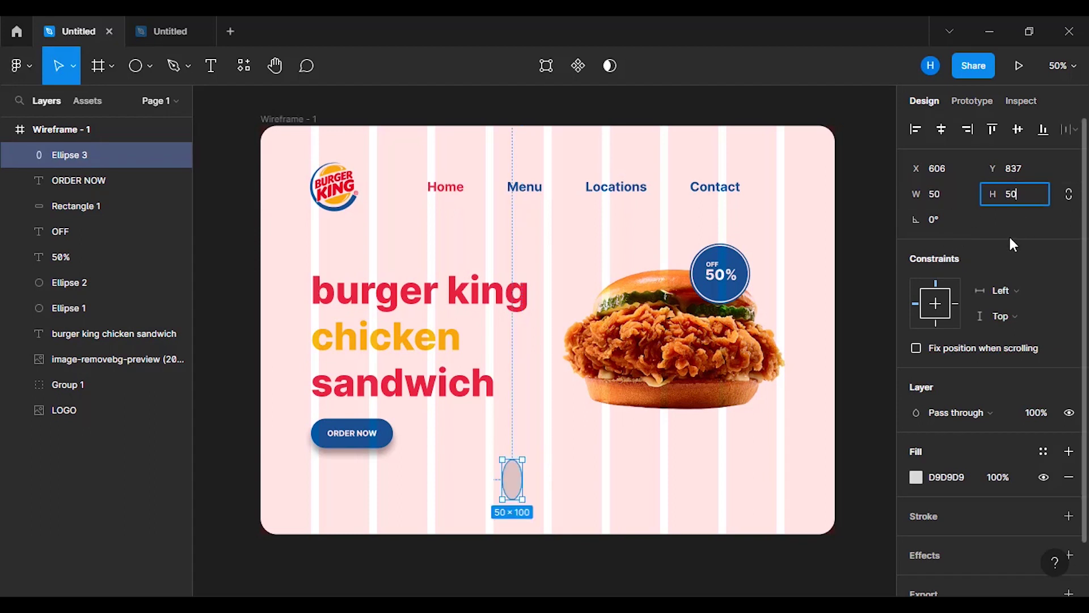
key("Return")
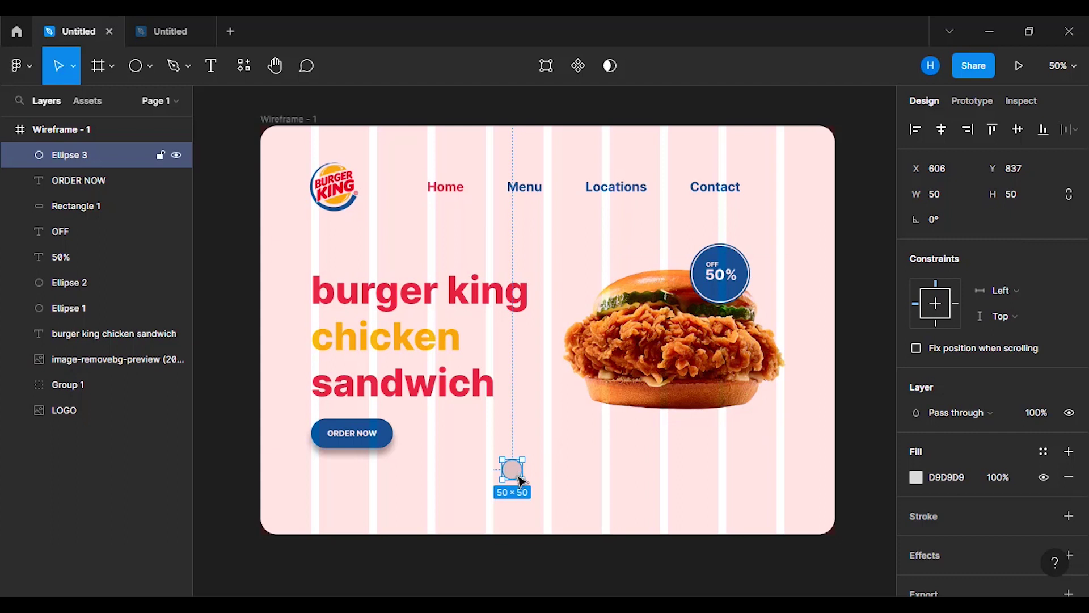
Step: Fill the small circle with red E62746 and move it to the frame's bottom center at X 695, Y 927
left_click(916, 477)
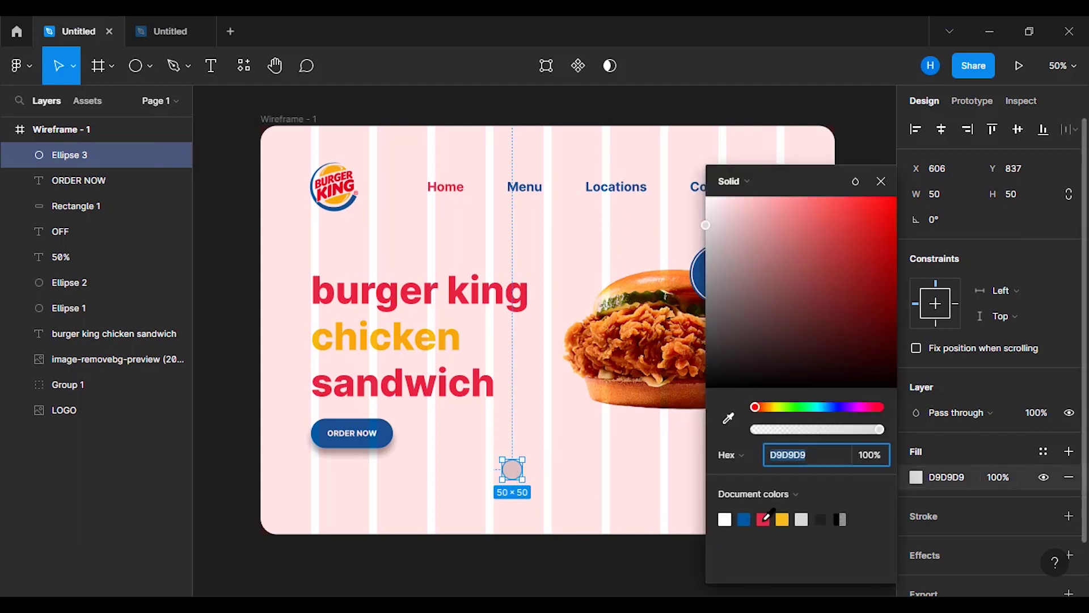
left_click(765, 517)
left_click(881, 181)
left_click_drag(518, 478, 553, 514)
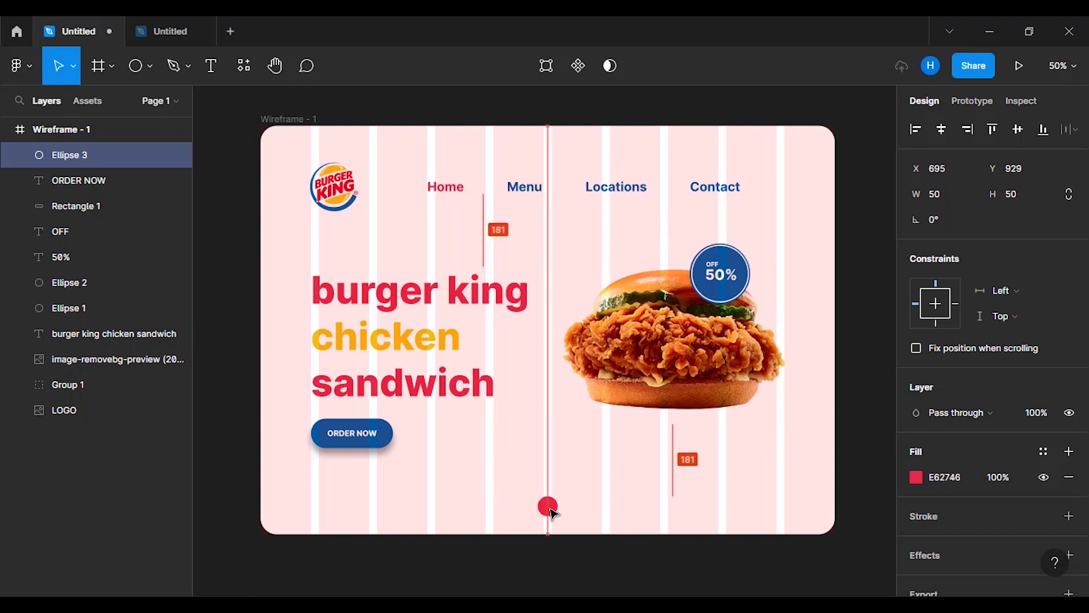
left_click(856, 459)
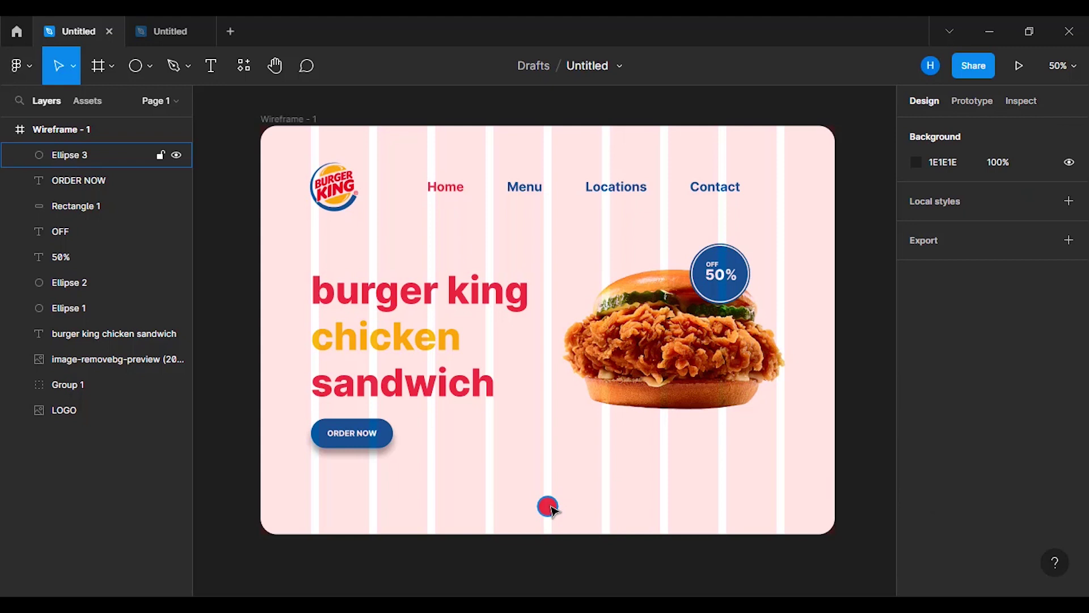
Step: Duplicate the red circle to its right at X 775 and set the copy's size to 30 × 30
left_click(549, 507)
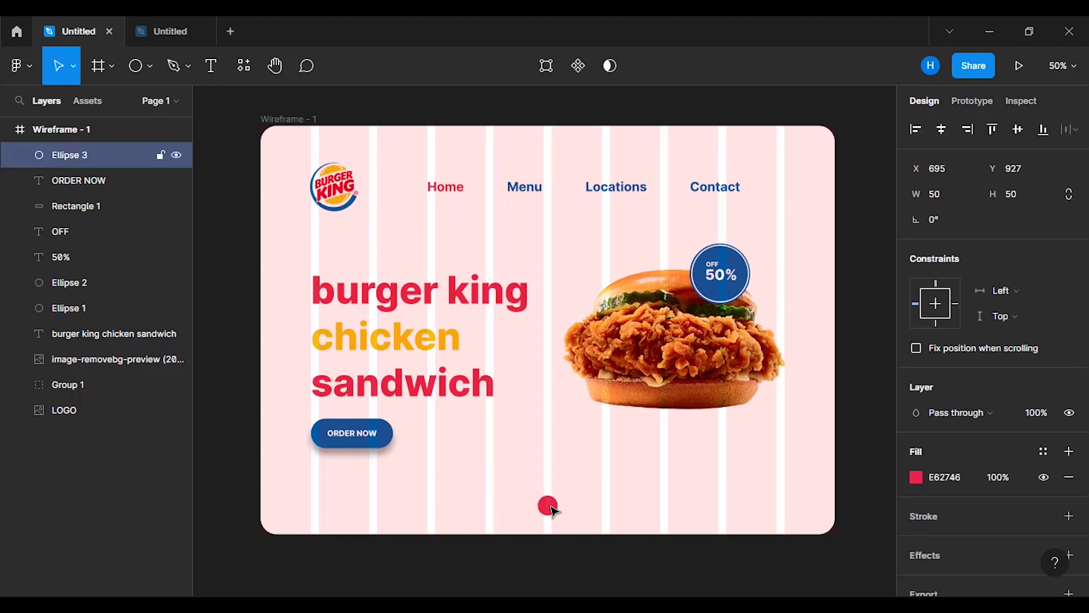
left_click_drag(553, 509, 592, 510)
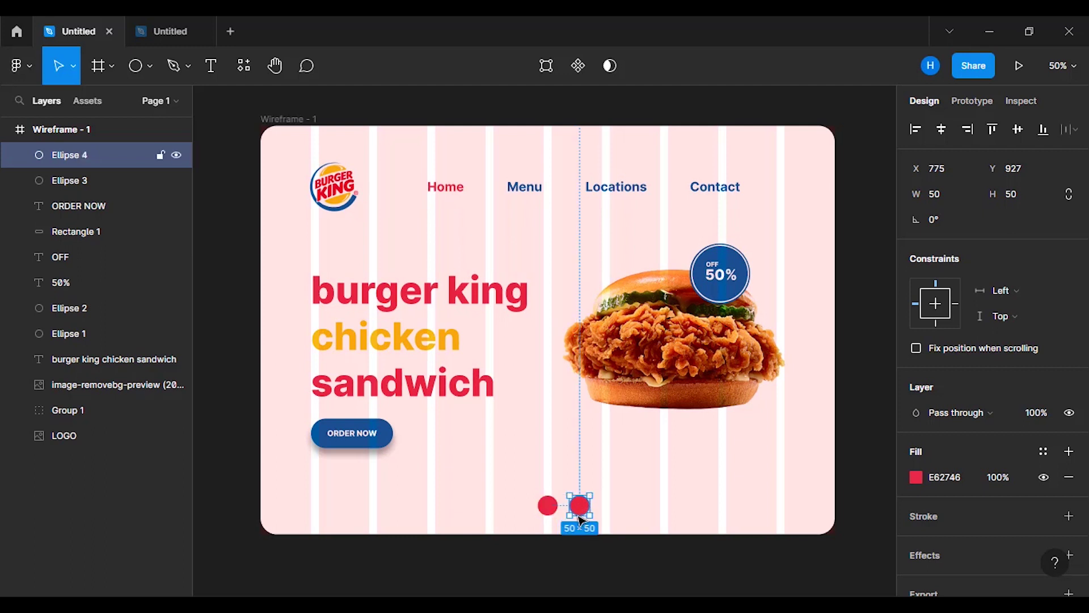
left_click(944, 196)
type("30")
left_click(1020, 194)
type("30")
key("Return")
Step: Align the large and small red circles at the frame's bottom on their vertical centers
left_click(548, 510)
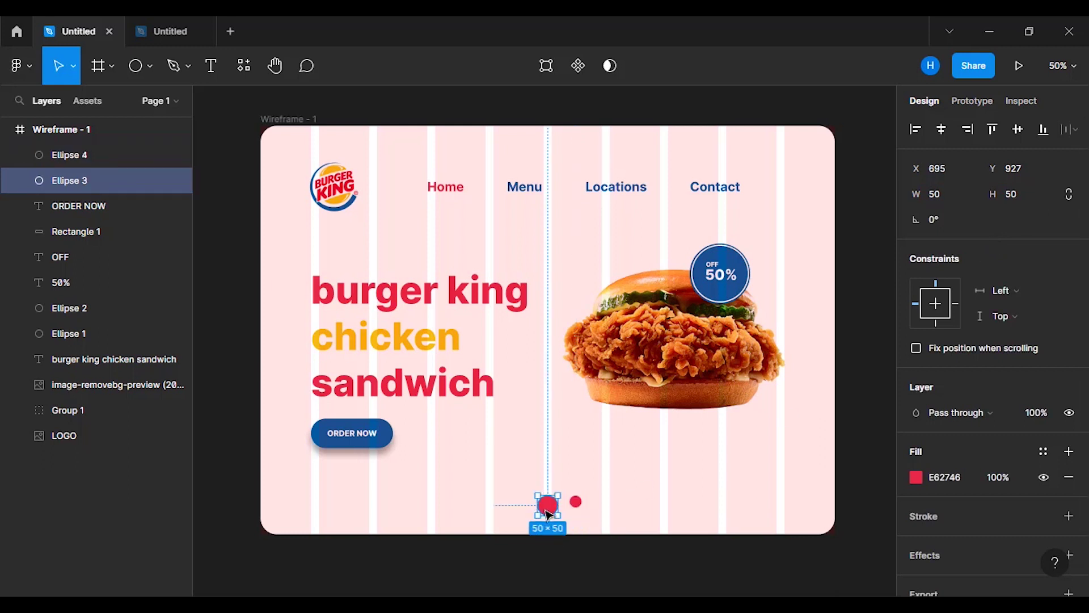
left_click(576, 501, "shift")
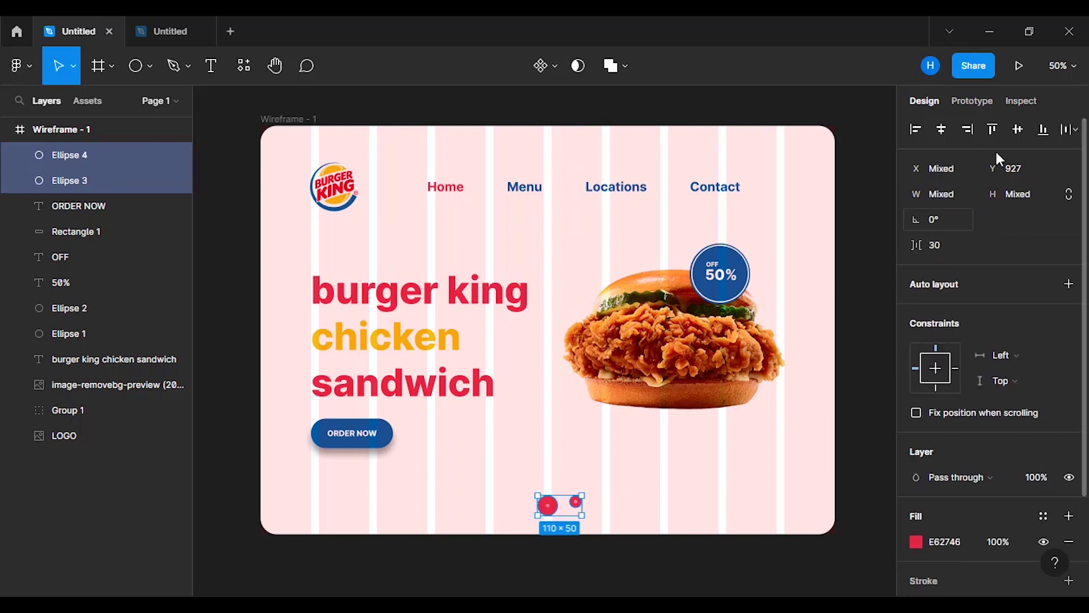
left_click(1016, 130)
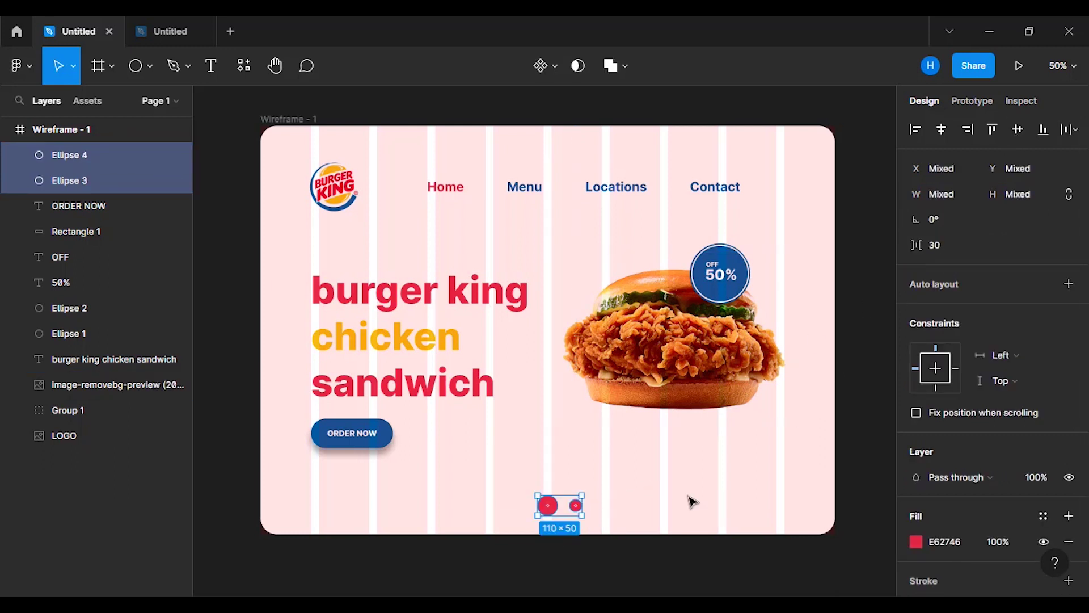
left_click(639, 505)
Step: Duplicate the small 30 × 30 circle to the other side of the large red circle at X 635, Y 937
left_click(577, 505)
left_click_drag(579, 510, 521, 507)
key("alt")
left_click(585, 550)
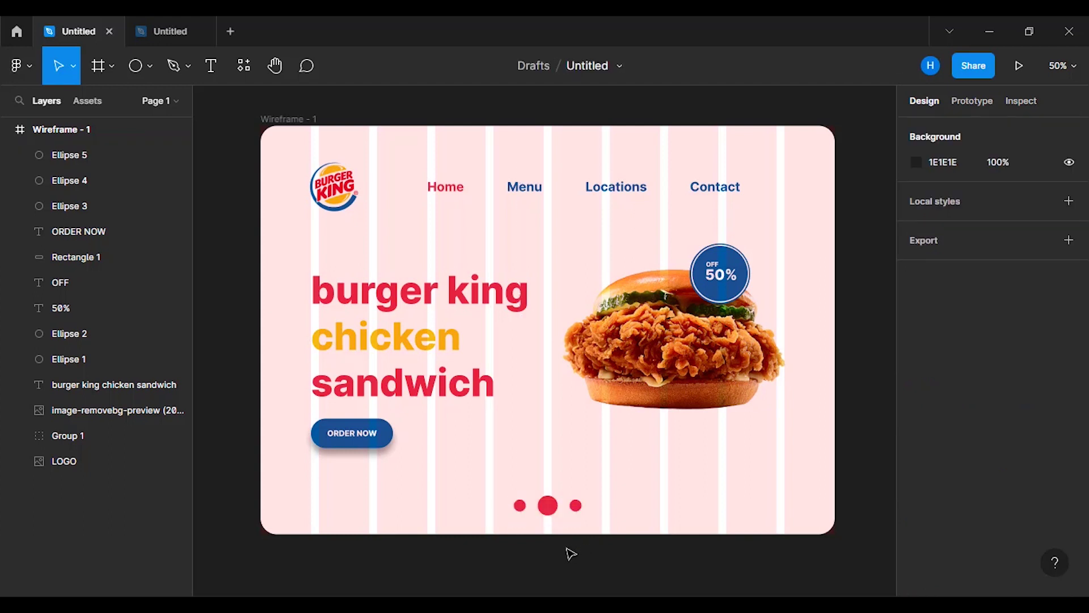
Step: Fill the small circle left of the large red one with the document's blue 0059A1
left_click(520, 505)
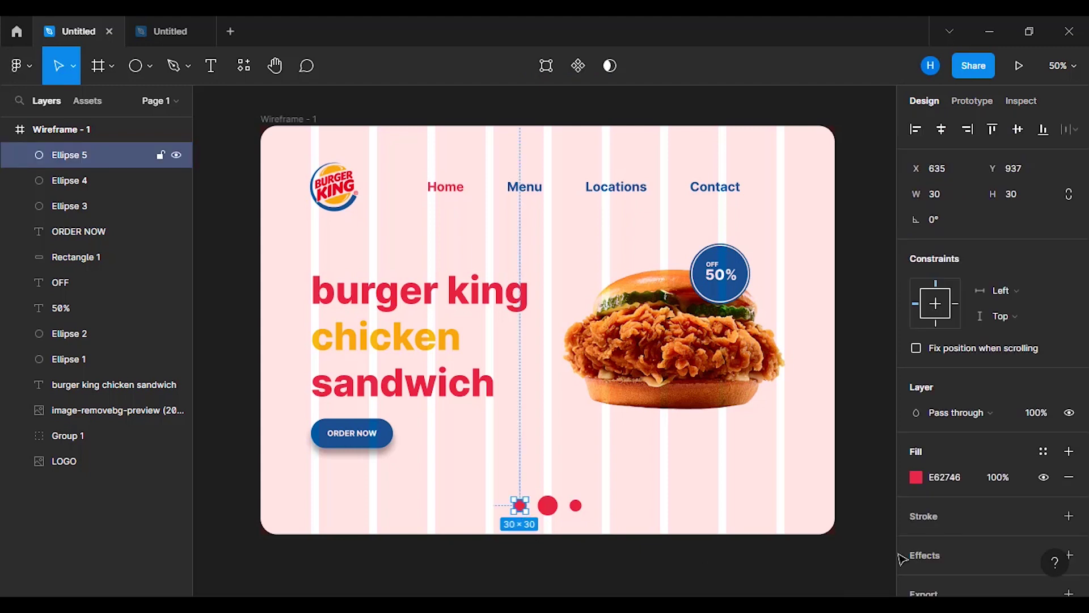
left_click(916, 478)
left_click(764, 517)
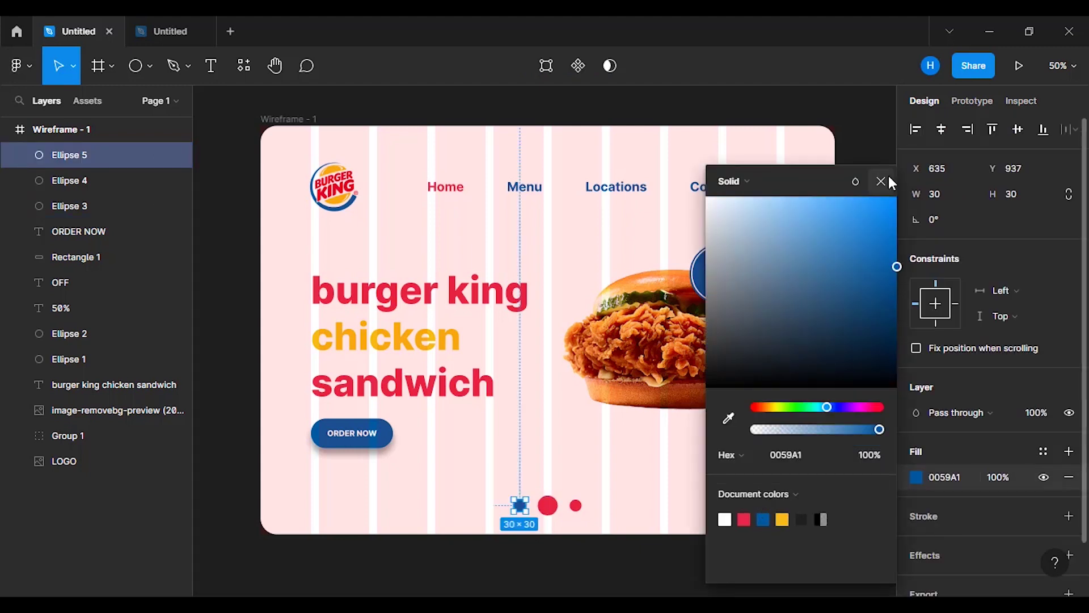
left_click(881, 181)
left_click(638, 481)
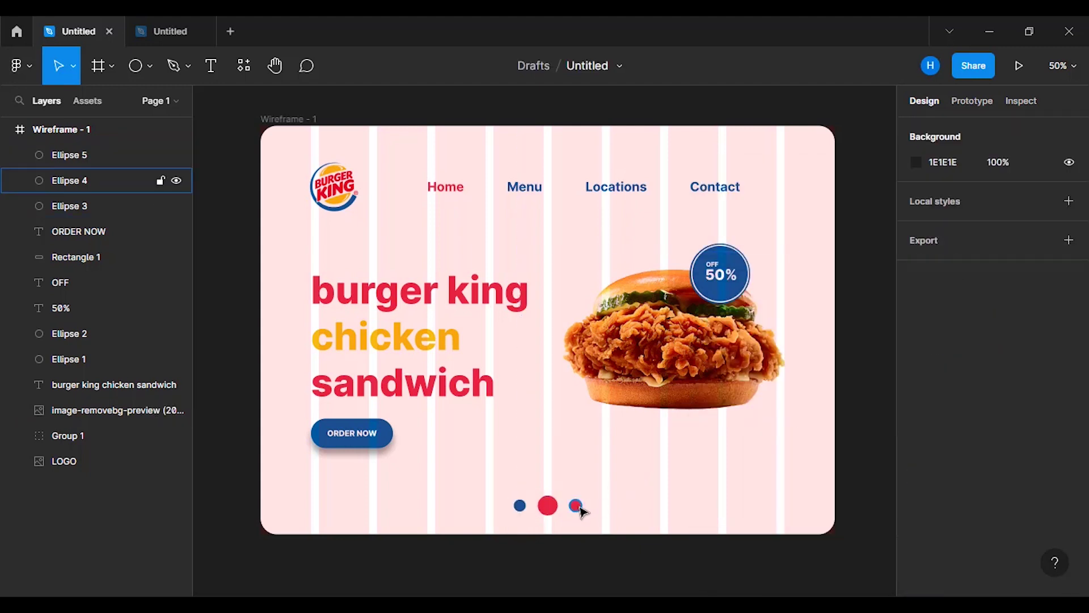
Step: Fill the small circle right of the large red one with the document's blue 0059A1
left_click(576, 505)
left_click(916, 477)
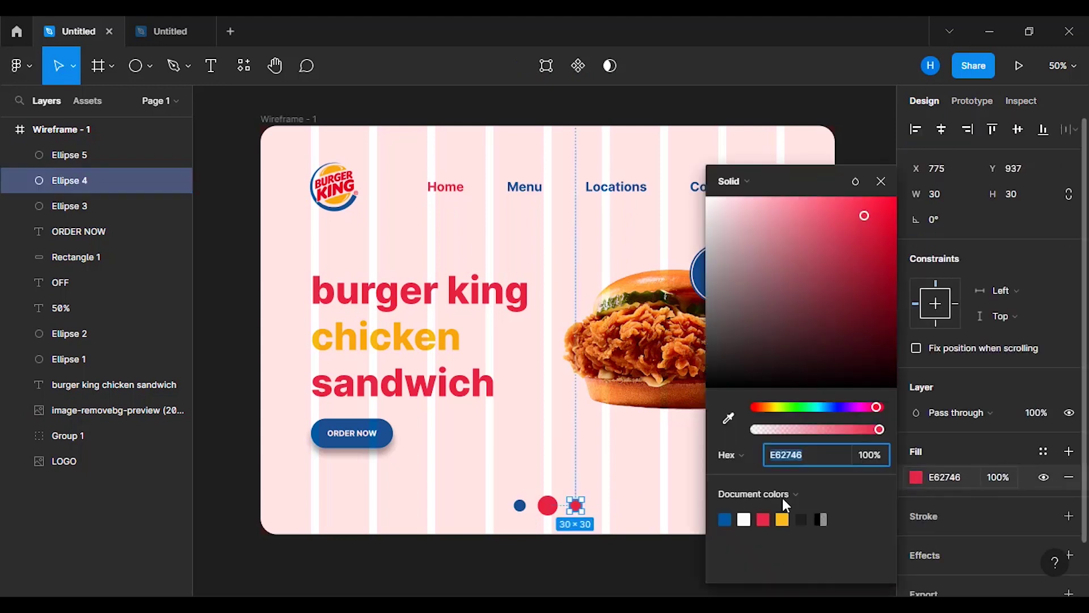
left_click(725, 519)
left_click(881, 181)
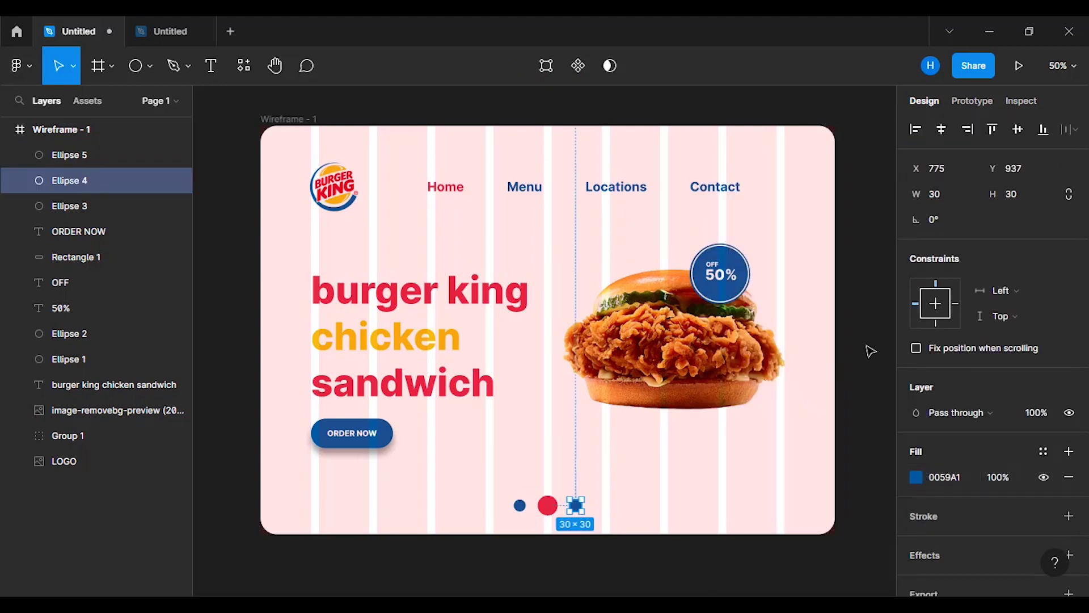
left_click(871, 352)
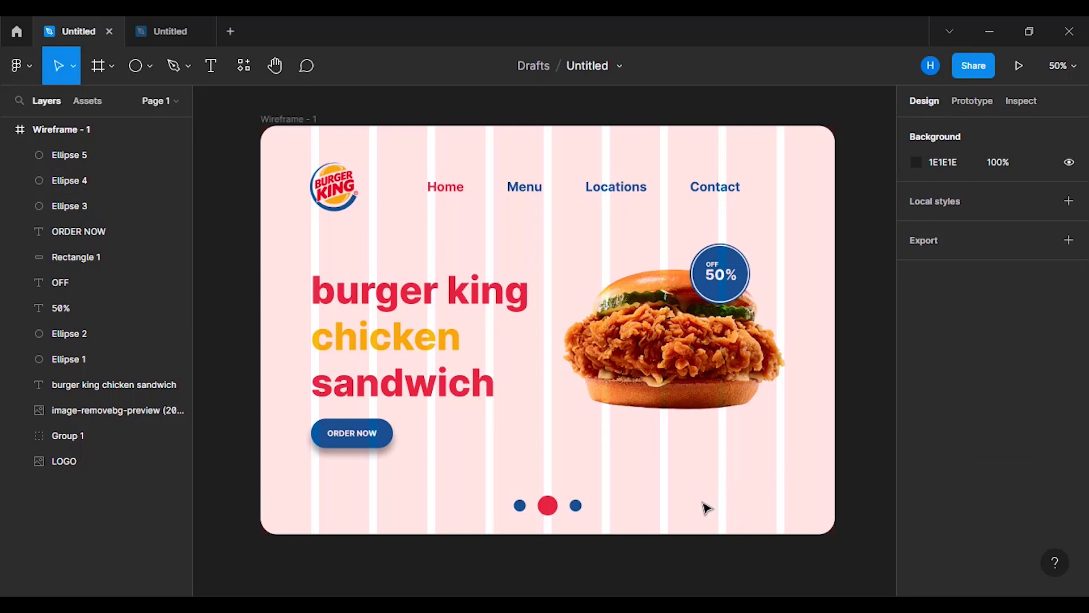
Step: Load the white Instagram, Facebook and Twitter icon images from the ICONS folder for placement
left_click(32, 70)
mouse_move(99, 142)
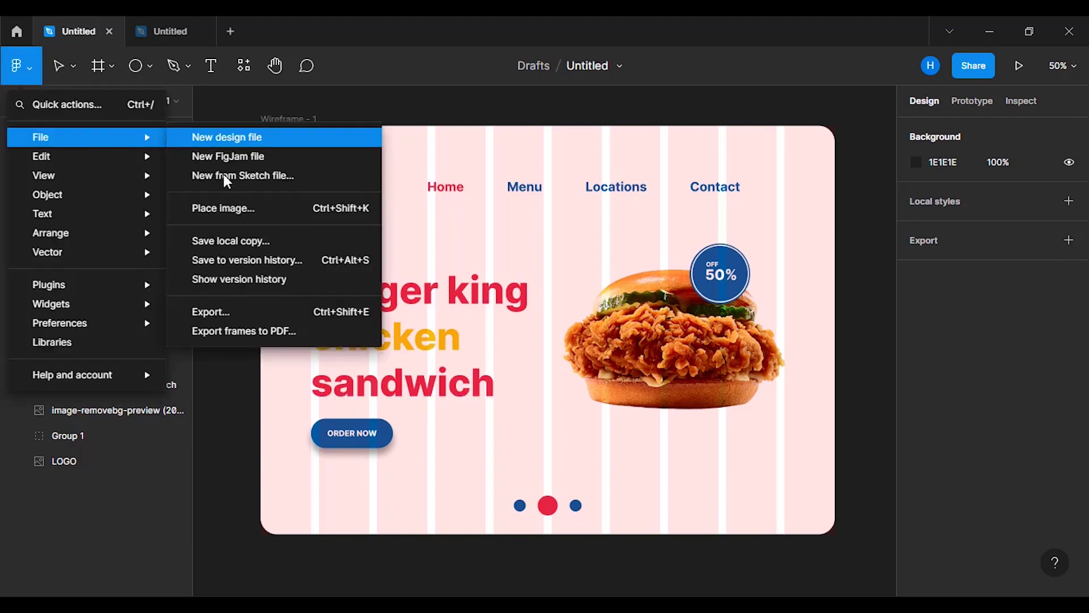
left_click(239, 209)
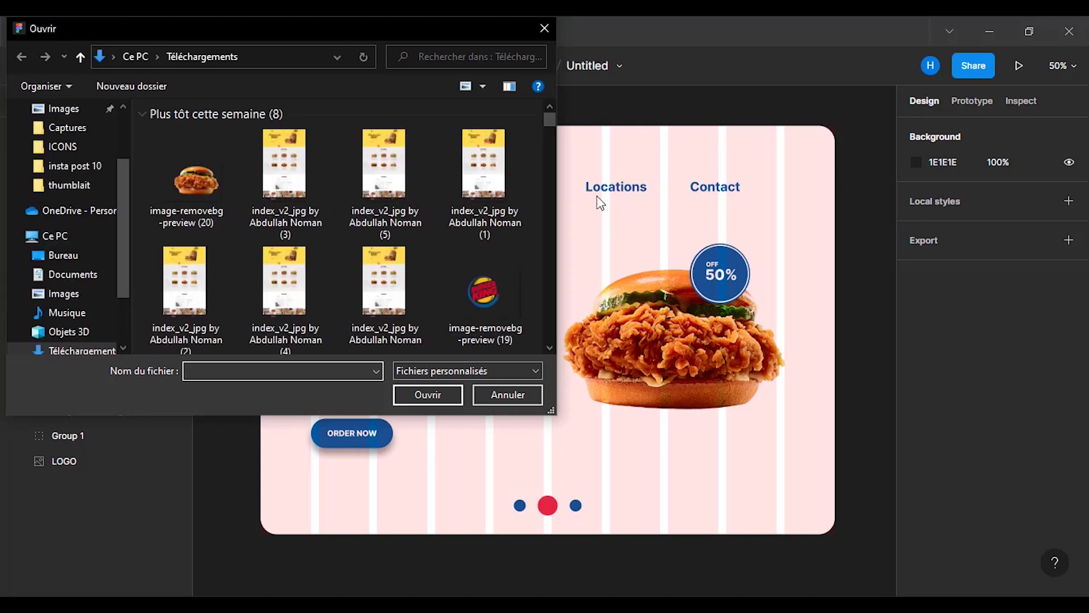
mouse_move(549, 118)
left_mouse_down()
mouse_move(550, 135)
mouse_move(552, 116)
left_mouse_up()
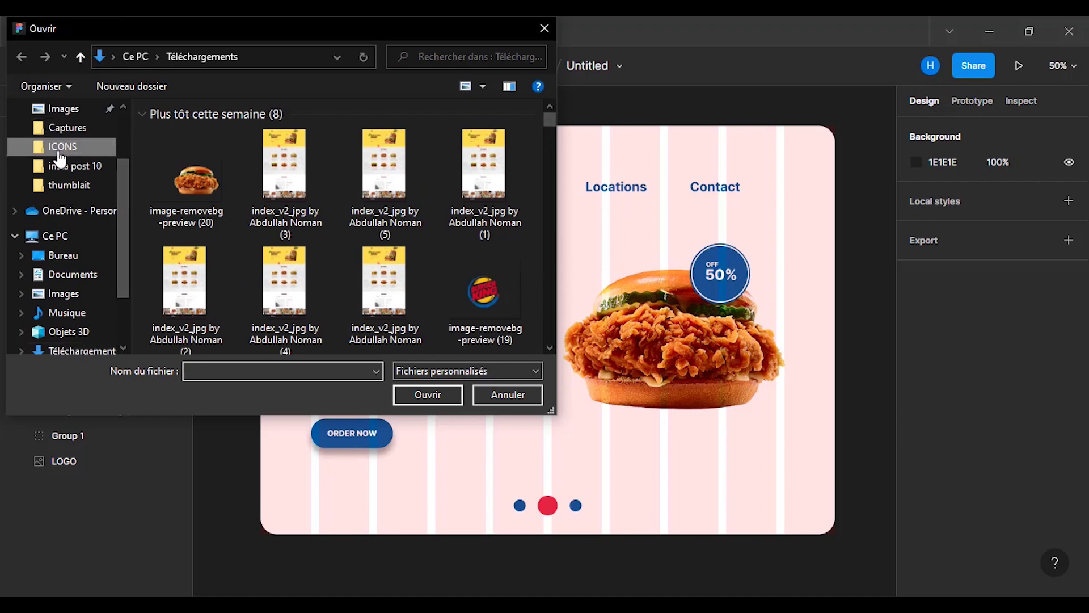
left_click(57, 146)
left_click_drag(549, 121, 541, 188)
left_click(287, 217)
left_click(206, 210, "ctrl")
left_click_drag(549, 176, 549, 227)
left_click(284, 215, "ctrl")
left_click(428, 395)
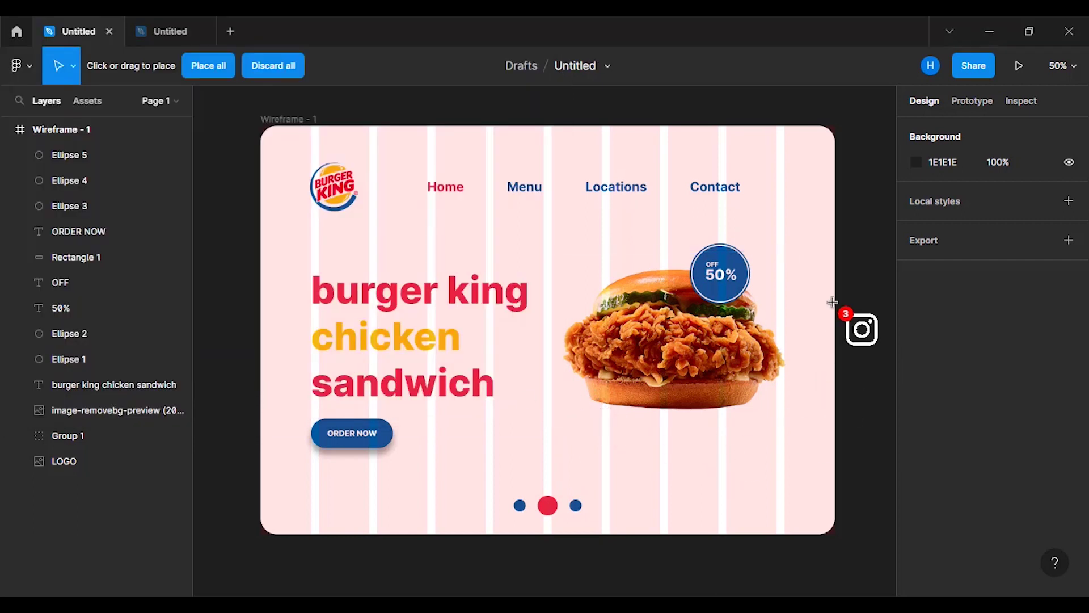
Step: Place the Instagram and Facebook icons around the frame's right edge and the Twitter icon at its lower-left edge
left_click(845, 202)
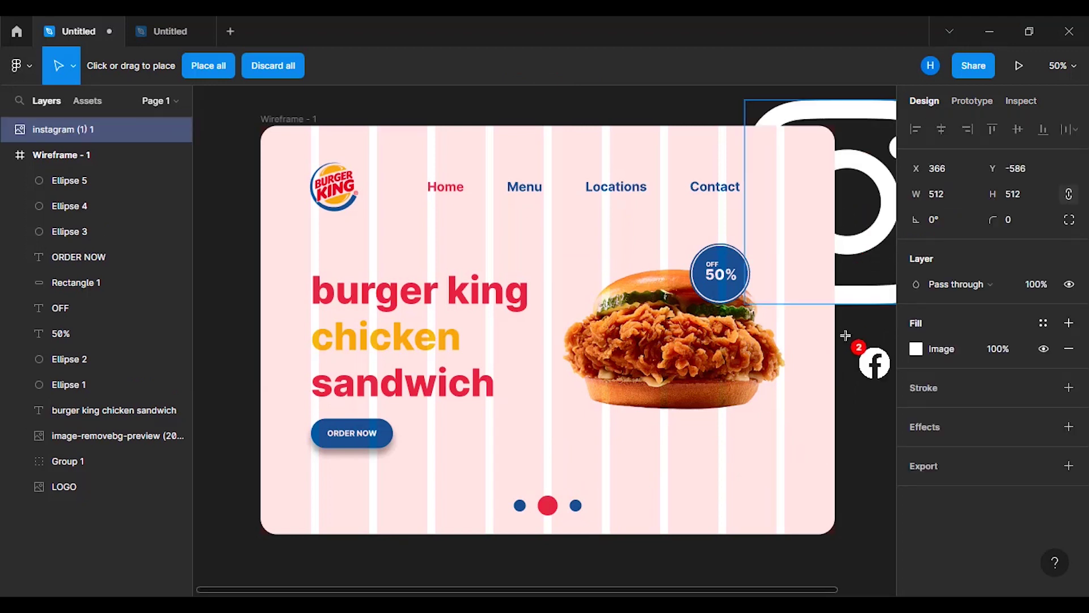
left_click(825, 391)
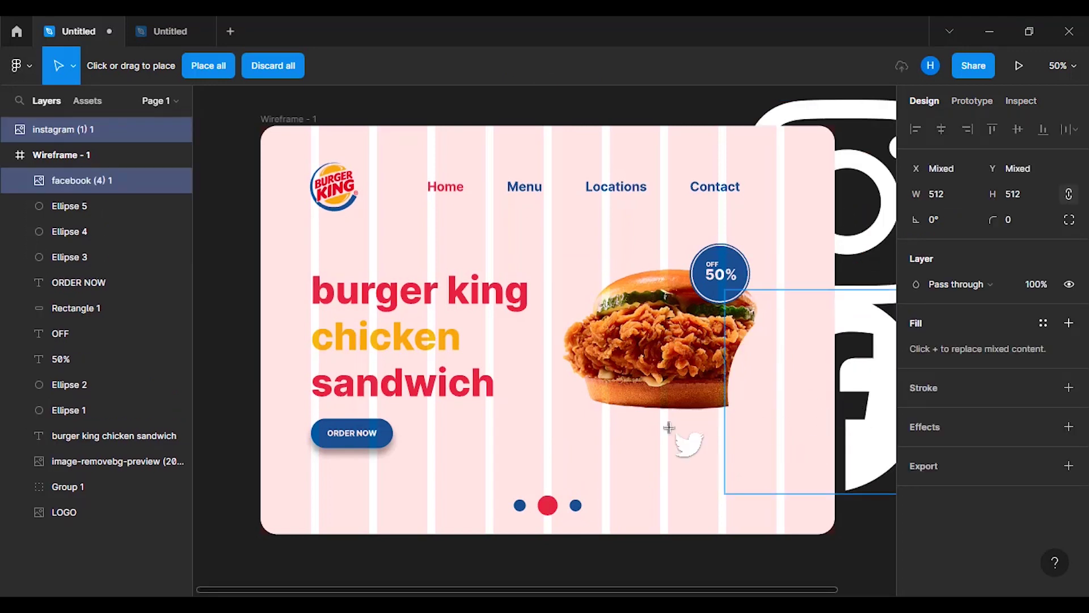
left_click(224, 513)
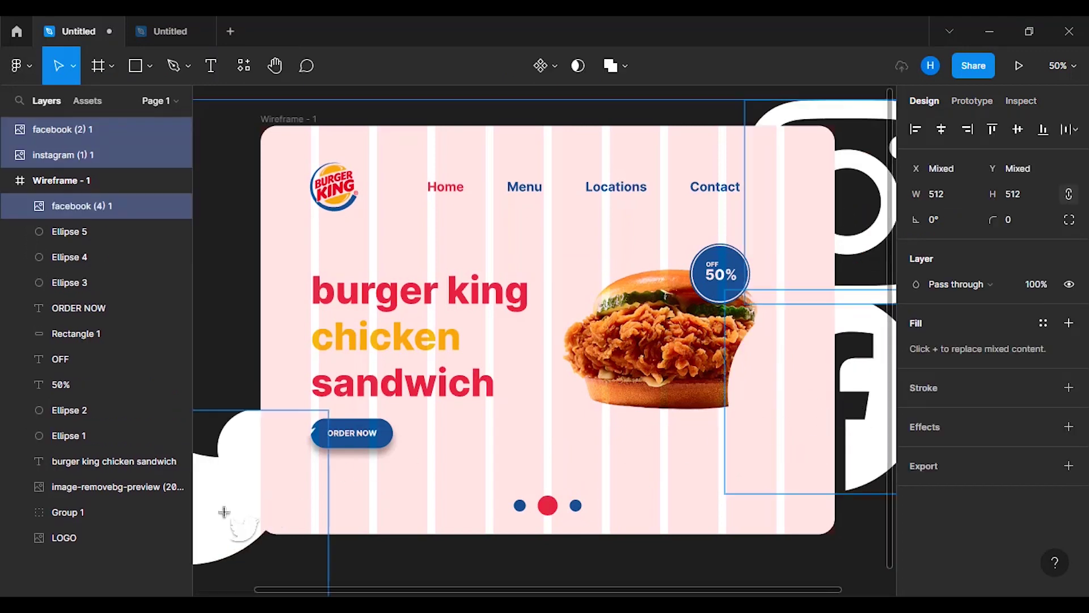
left_click(839, 564)
Step: Resize the Facebook icon to 50 × 50 and move it below the burger at about X 936, Y 858
left_click(873, 391)
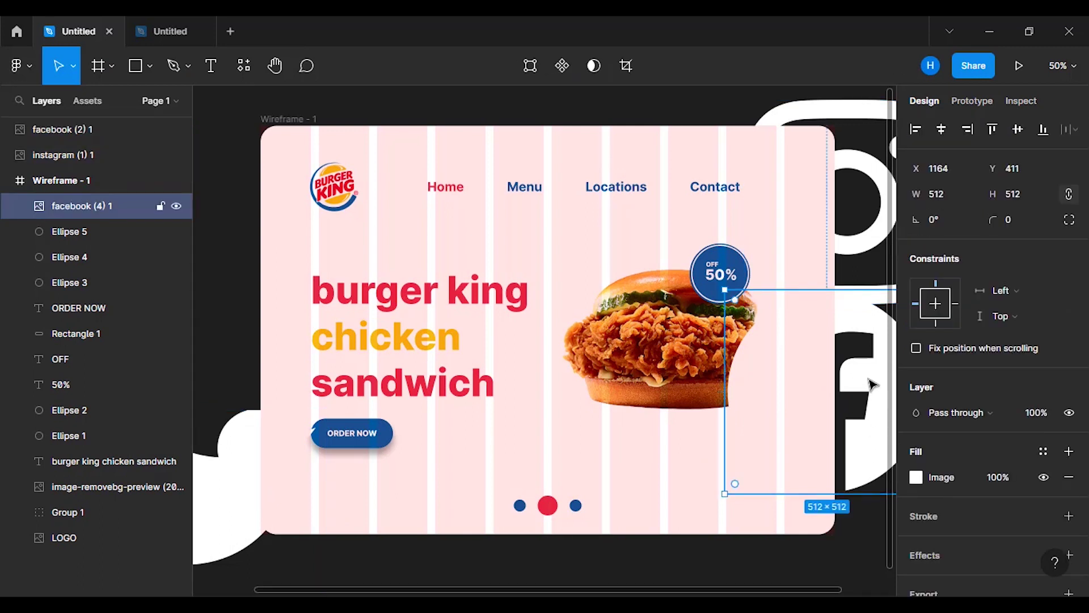
left_click_drag(734, 412, 705, 422)
left_click(951, 196)
type("50")
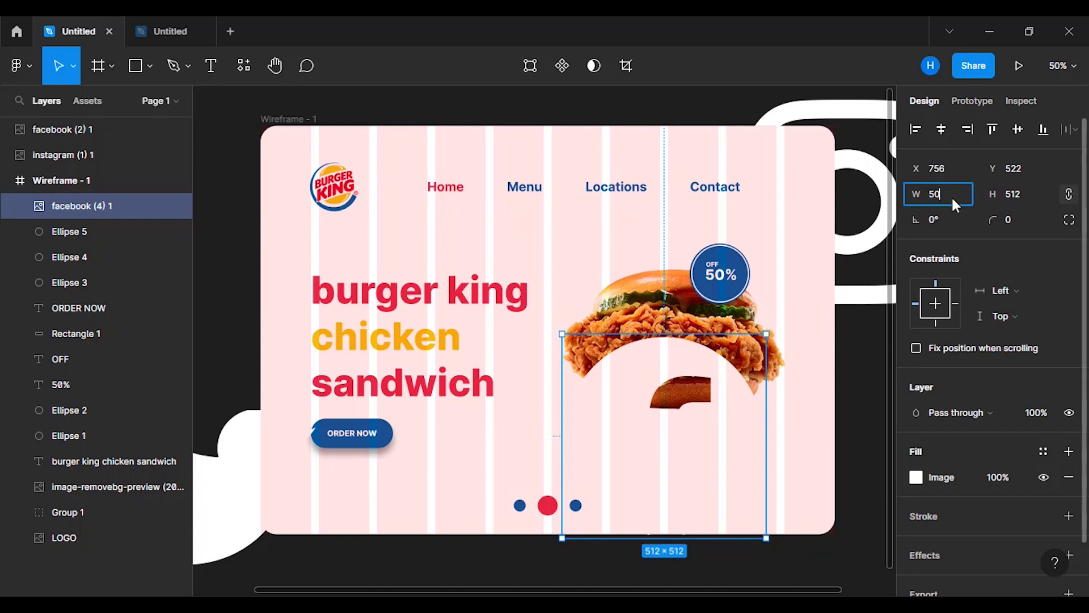
left_click(1019, 193)
type("50")
key("Return")
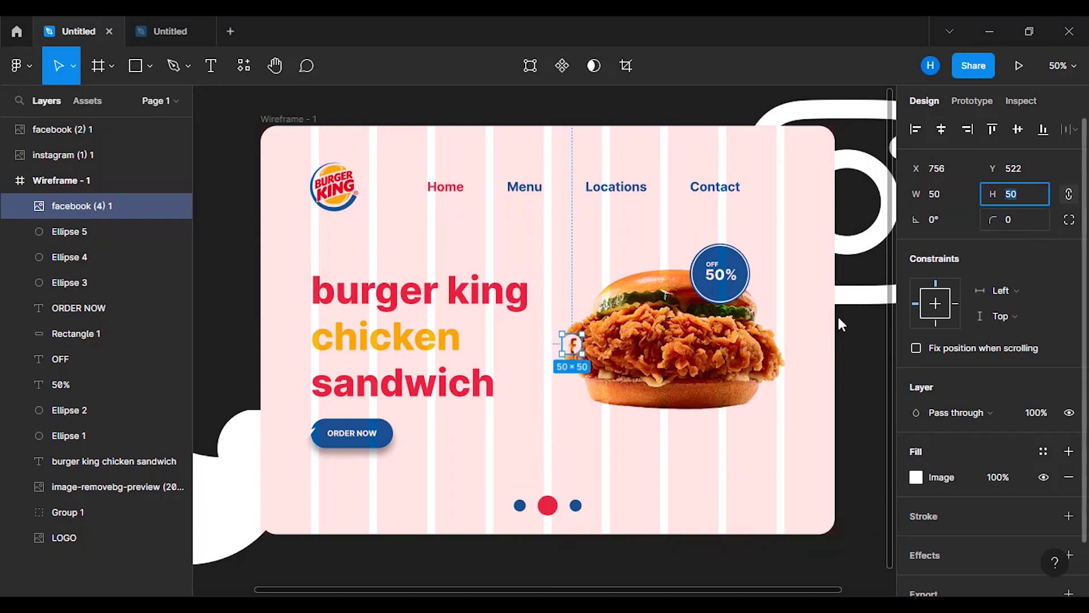
left_click_drag(561, 348, 650, 485)
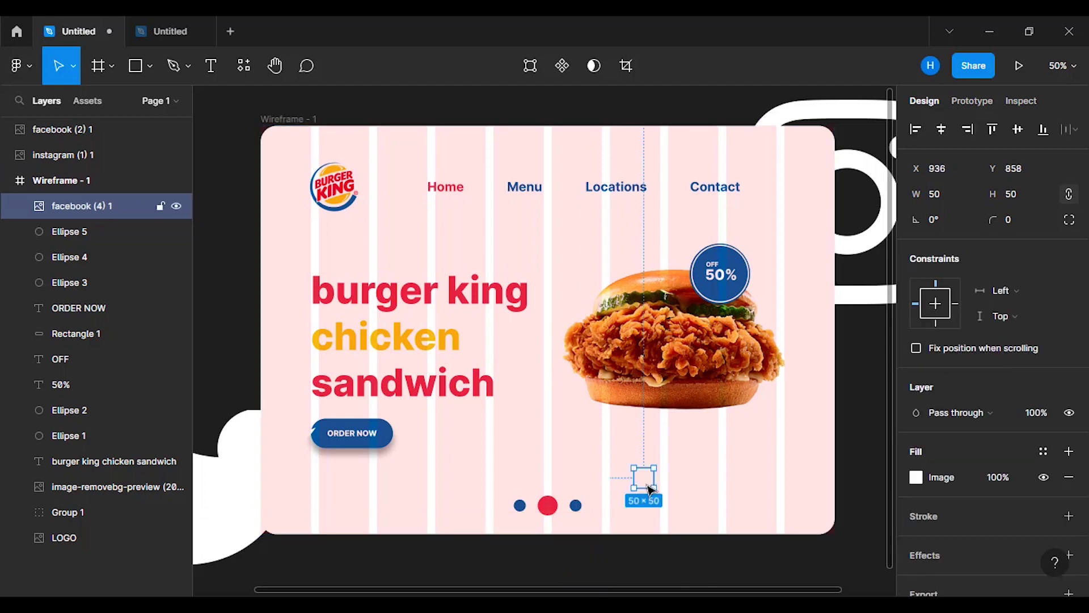
Step: Resize the Instagram icon to 50 × 50 and move it onto the burger at about X 1058, Y 512
left_click(892, 289)
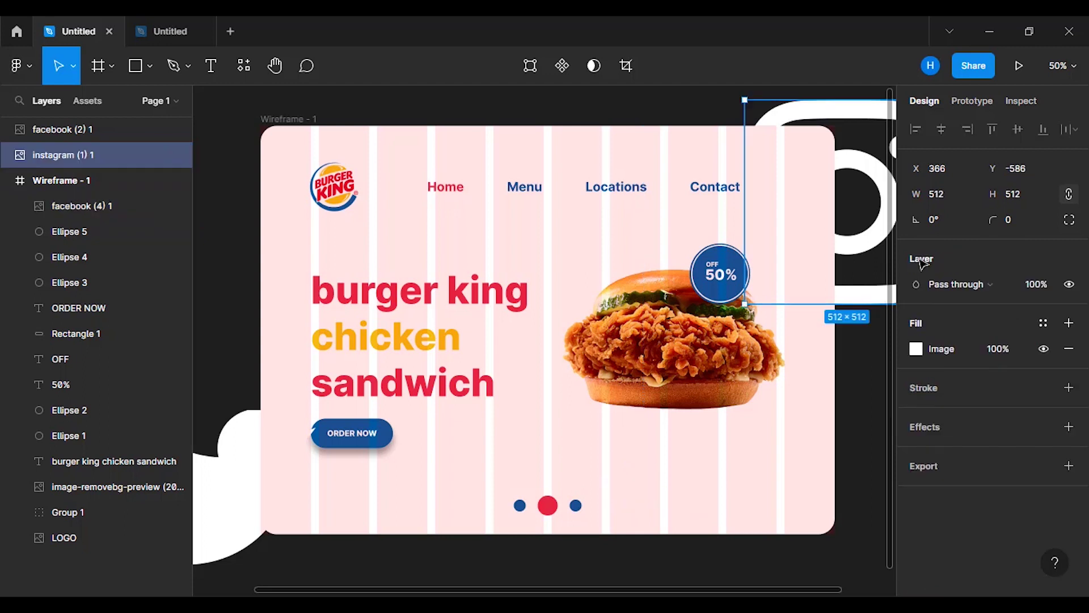
left_click(943, 194)
key("Return")
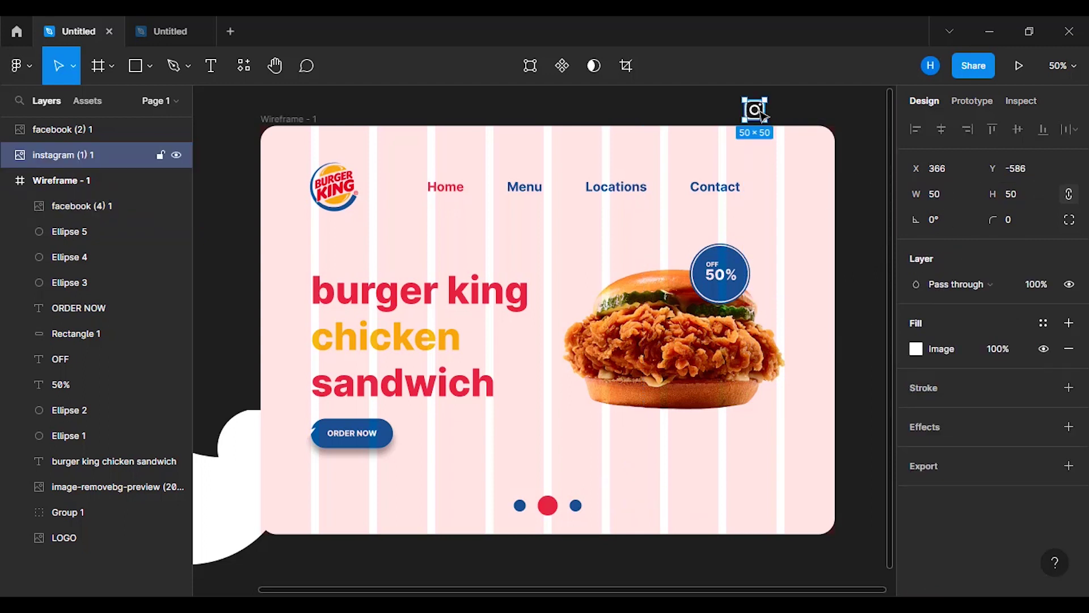
left_click_drag(753, 113, 692, 347)
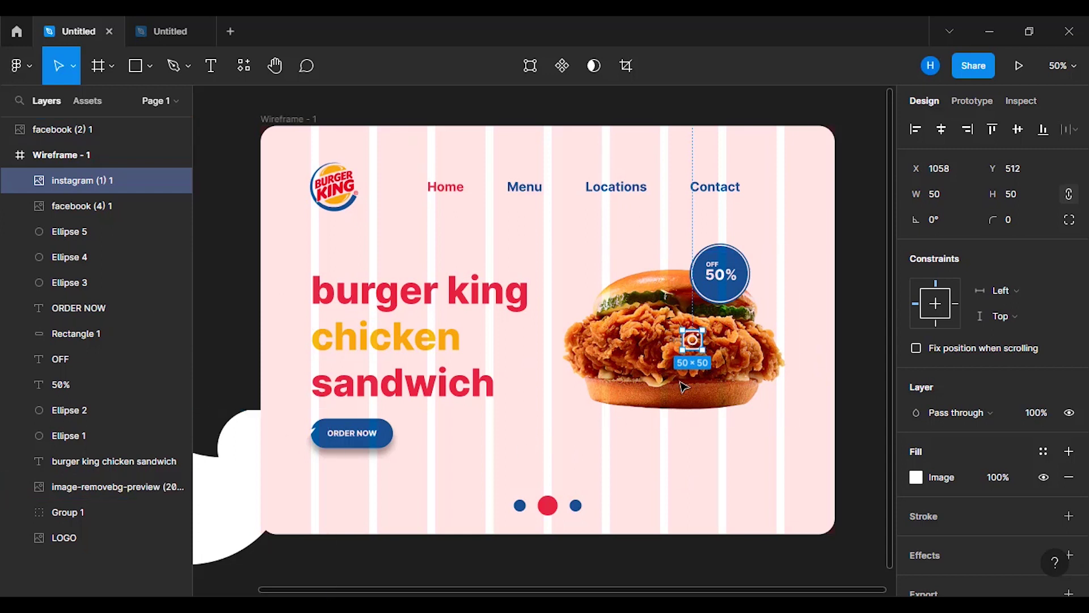
Step: Draw a rectangle about 122 × 130 at the burger's left side and fill it with red E62746
left_click(137, 67)
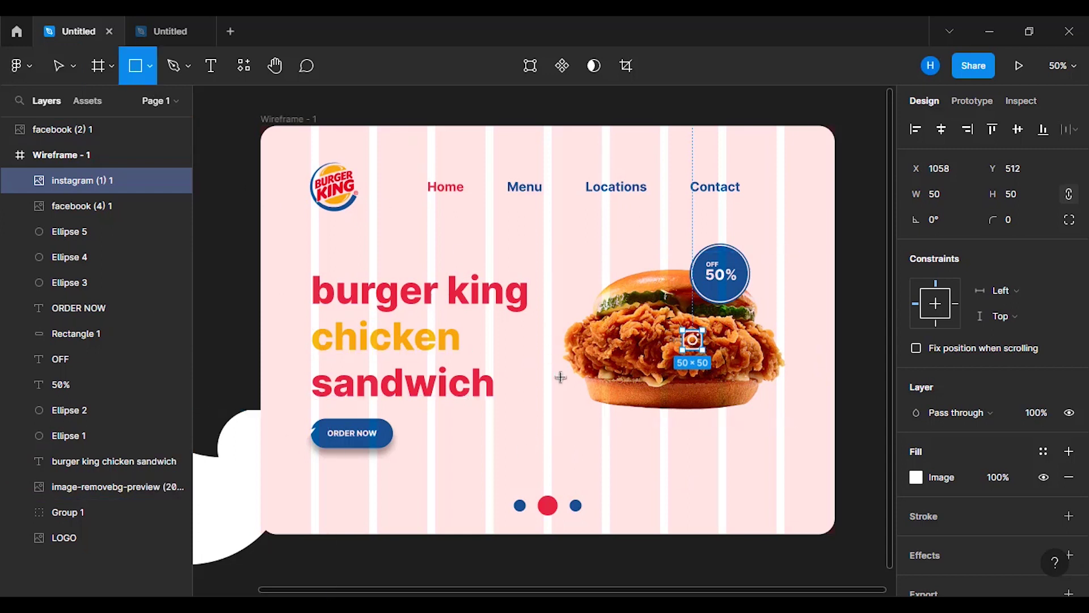
left_click_drag(547, 353, 596, 405)
left_click(916, 477)
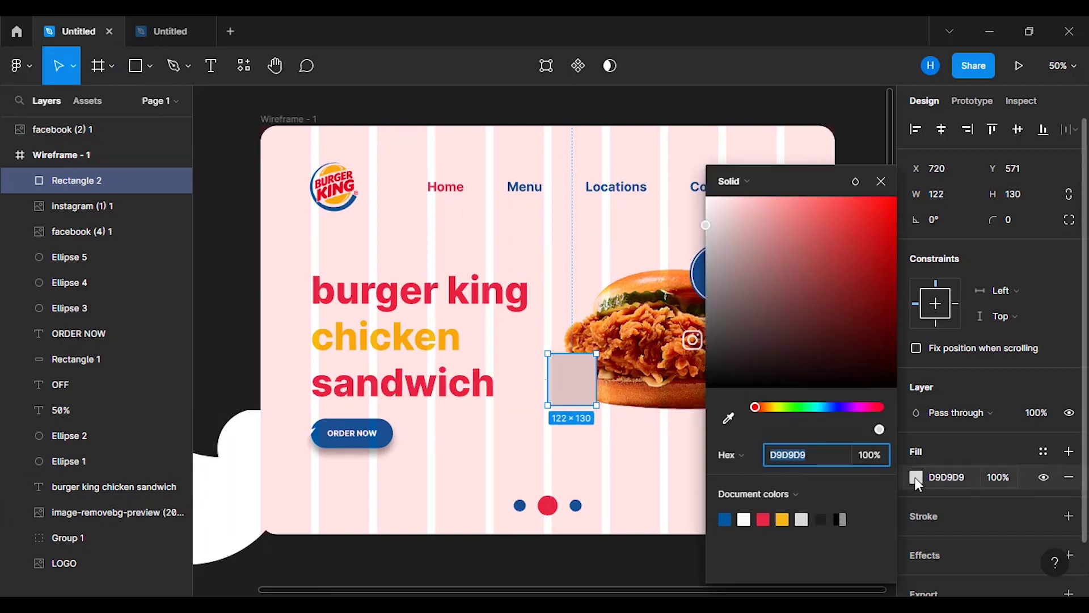
left_click(766, 518)
left_click(881, 181)
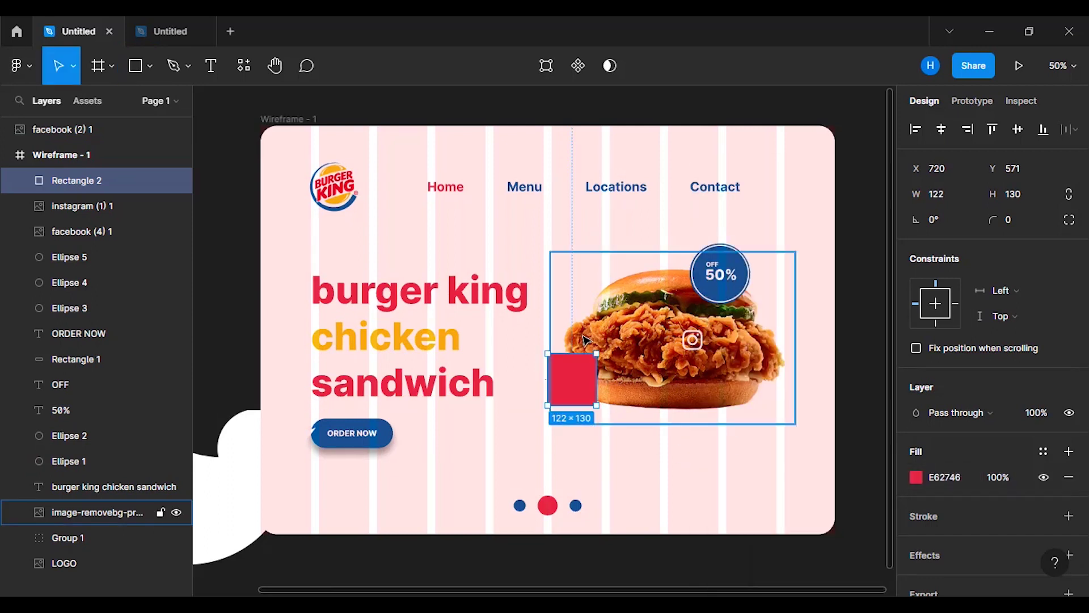
Step: Center the red rectangle and Instagram icon on each other and mask the rectangle with the icon
left_click(90, 207, "shift")
left_click(942, 129)
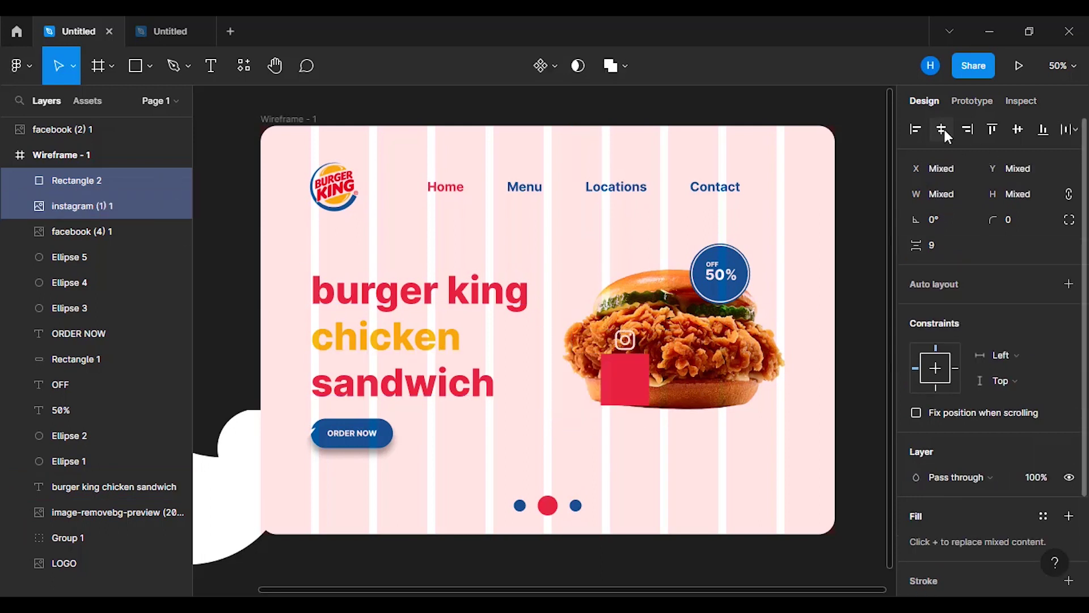
left_click(1017, 130)
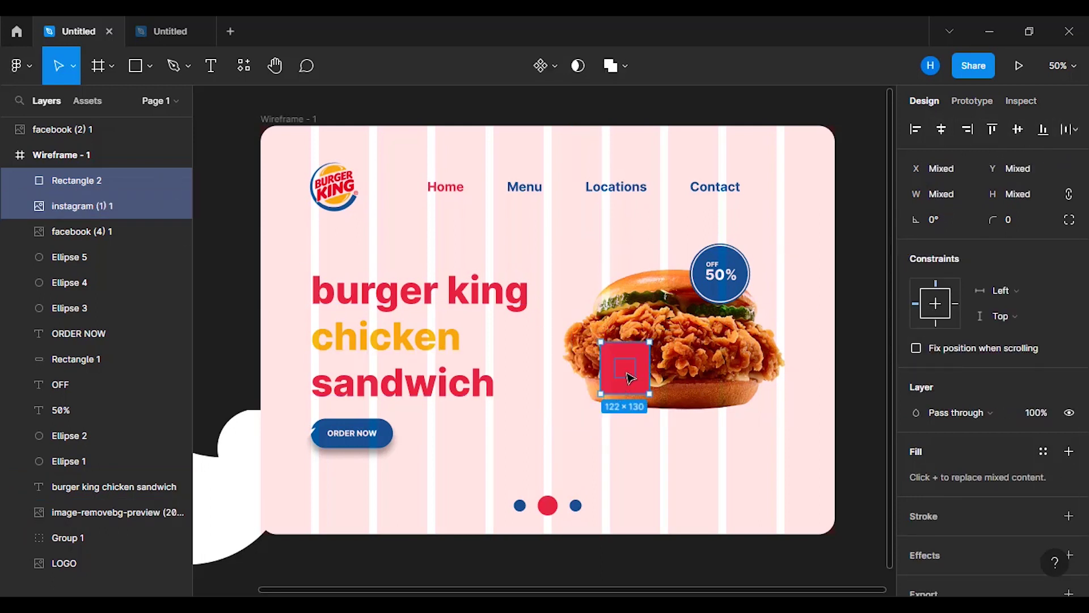
right_click(629, 377)
left_click(643, 379)
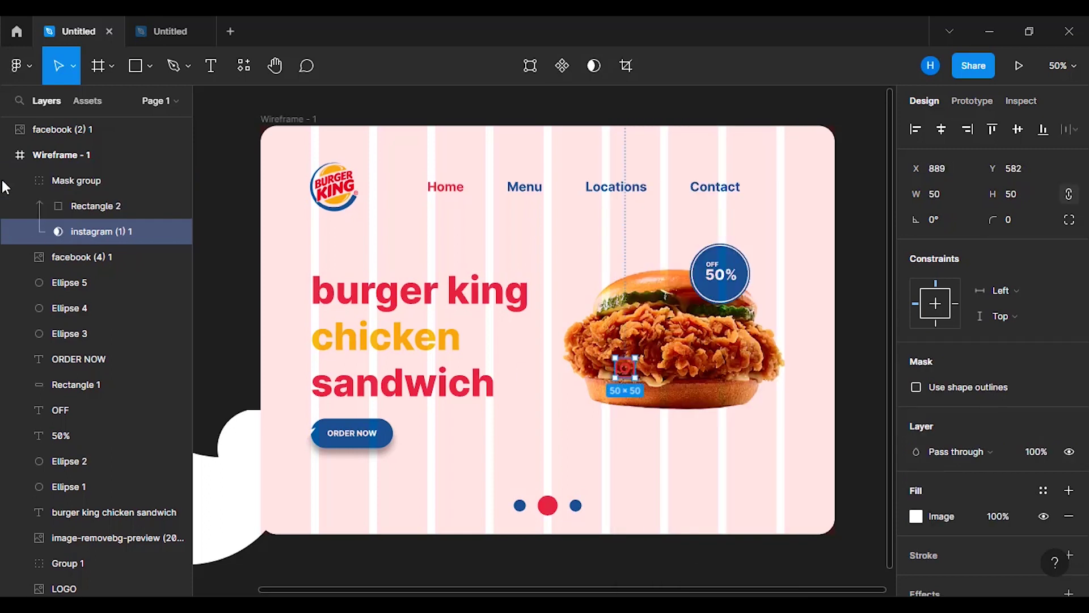
left_click(19, 180)
Step: Move the masked red Instagram icon below the burger's right side to about X 1314, Y 771
left_click(94, 181)
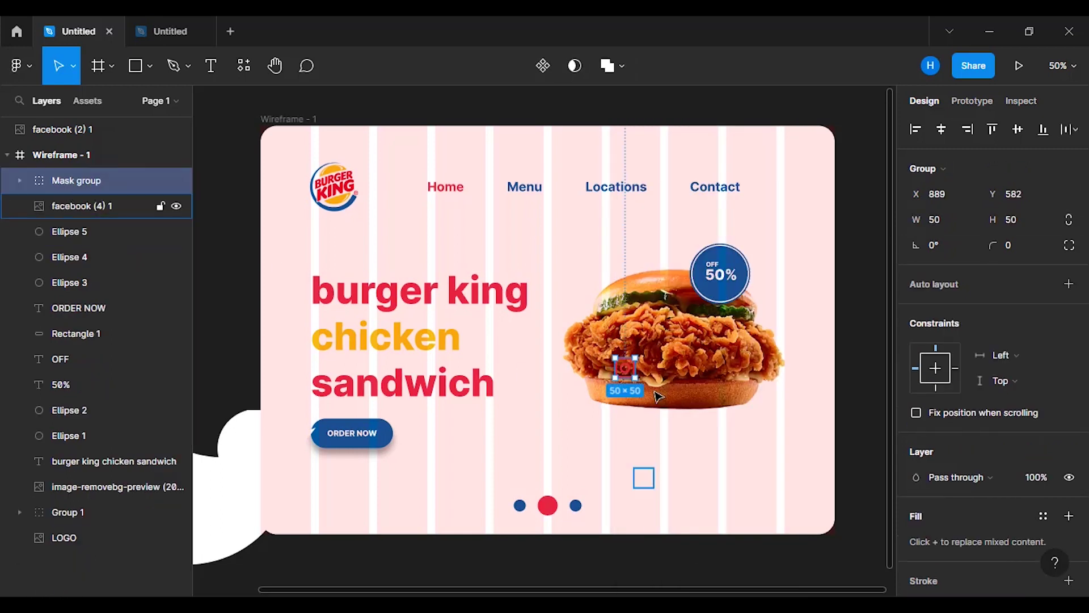
left_click_drag(630, 372, 861, 457)
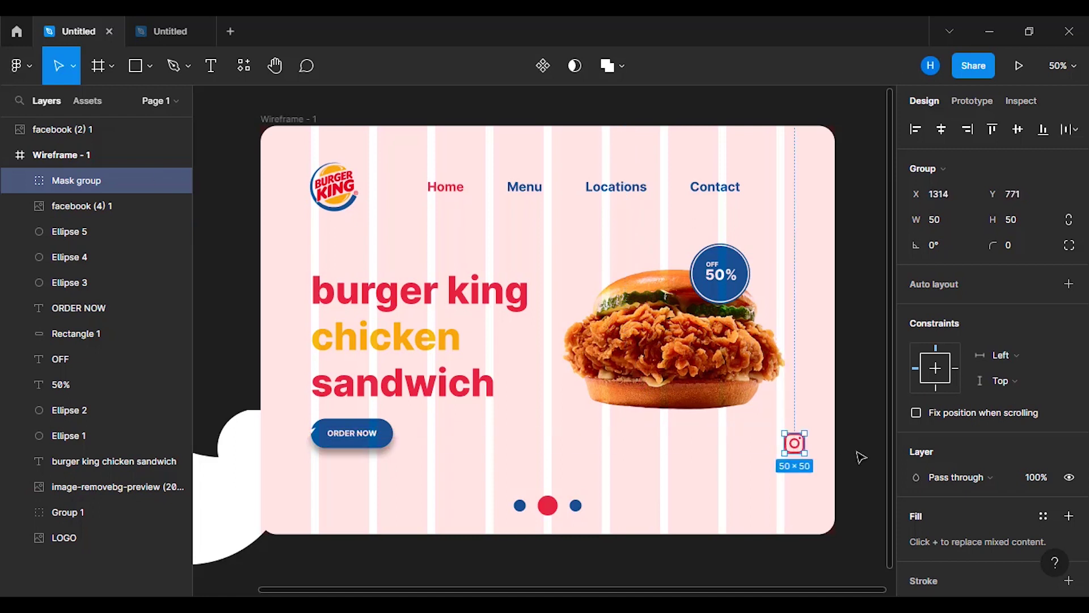
left_click(861, 457)
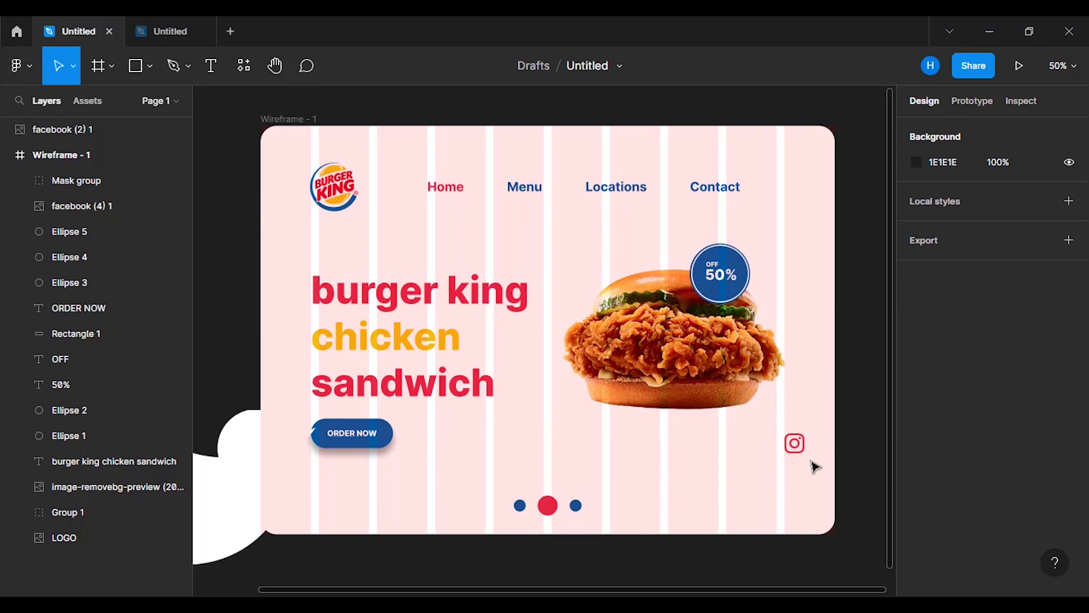
Step: Draw a rectangle about 144 × 135 at the burger's left side and fill it with red E62746
left_click(74, 210)
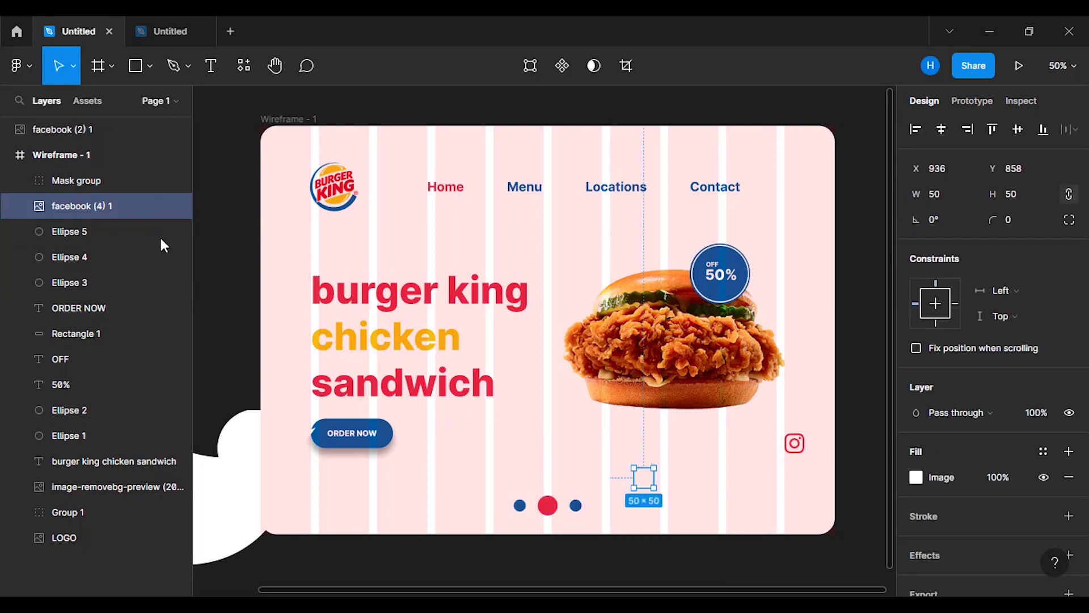
left_click(136, 70)
left_click_drag(552, 329, 609, 384)
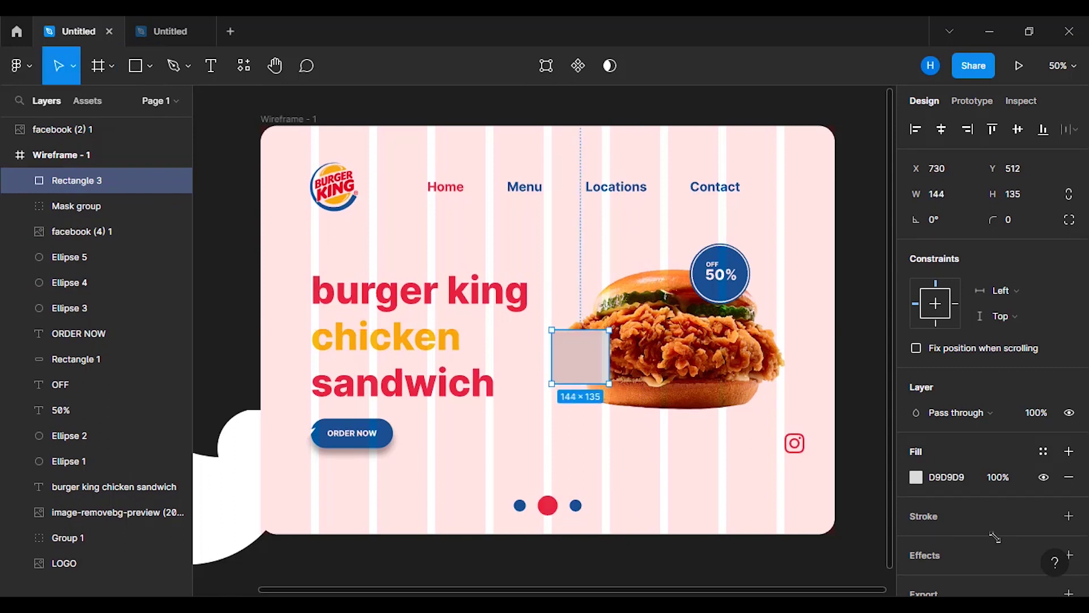
left_click(916, 476)
left_click(763, 519)
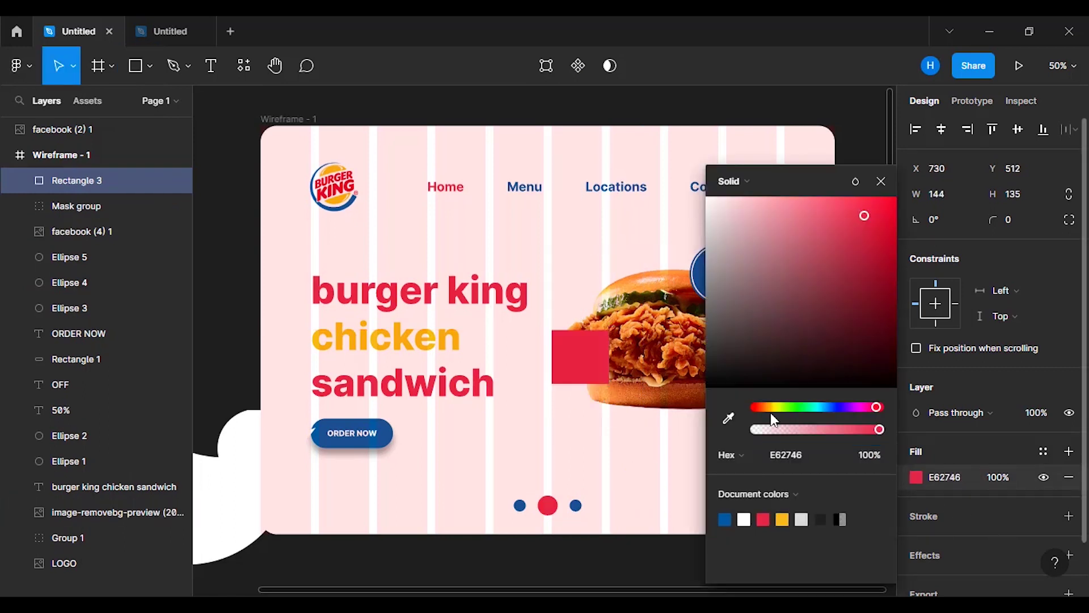
left_click(881, 181)
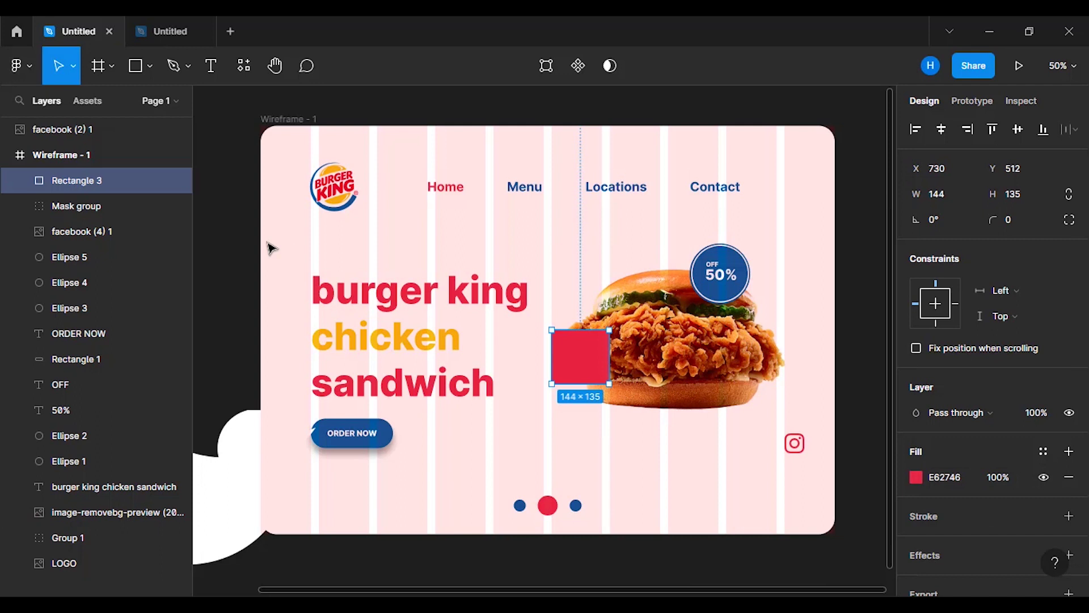
Step: Center the red rectangle and the Facebook icon on each other and mask the rectangle with the icon
left_click(90, 230)
left_click(96, 181, "shift")
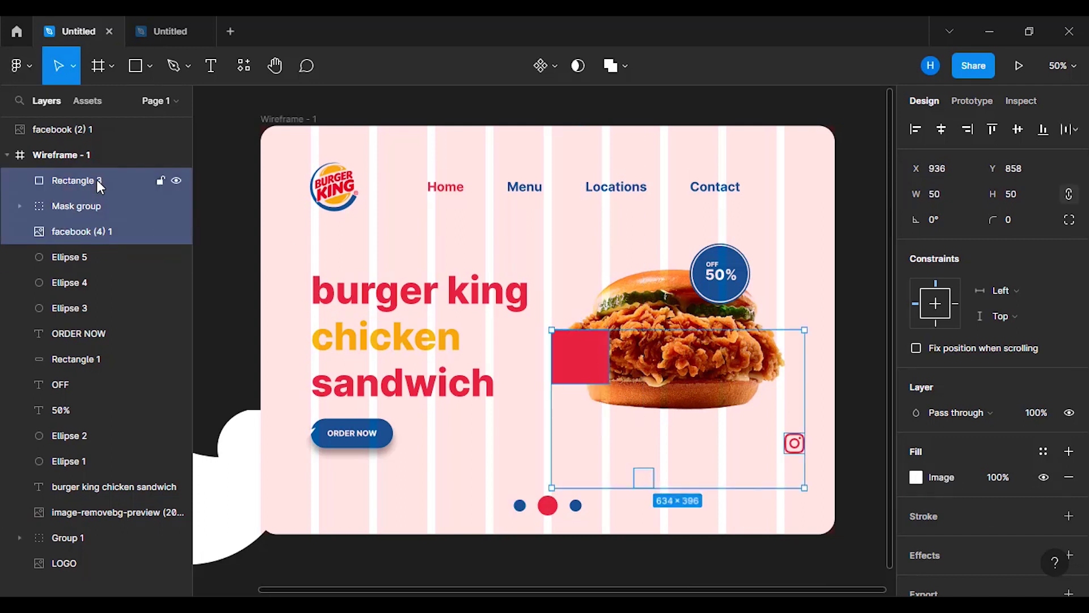
left_click(98, 181)
left_click(91, 232, "ctrl")
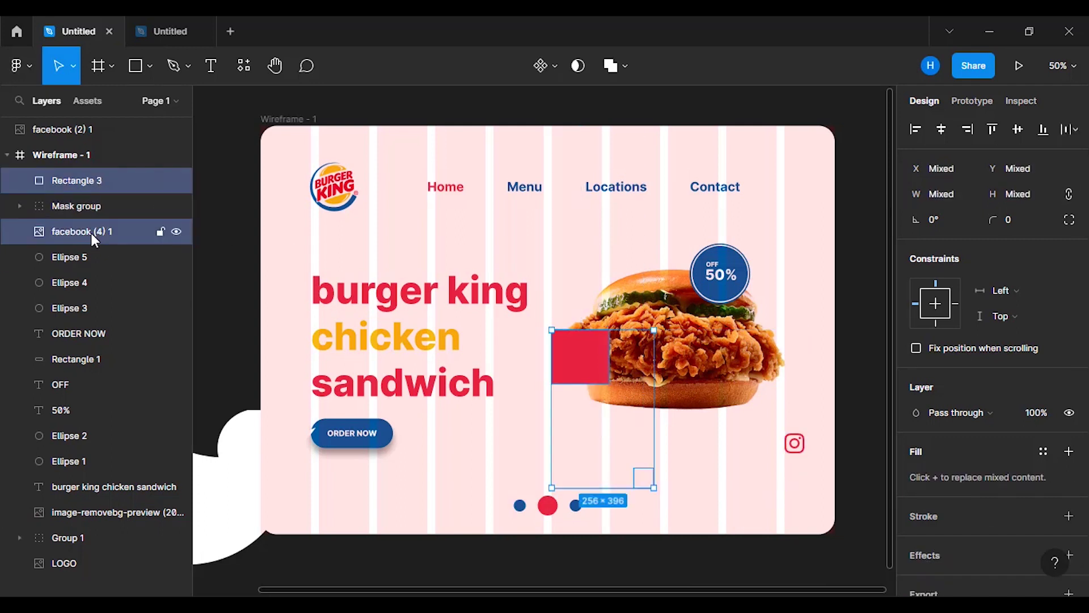
left_click(942, 130)
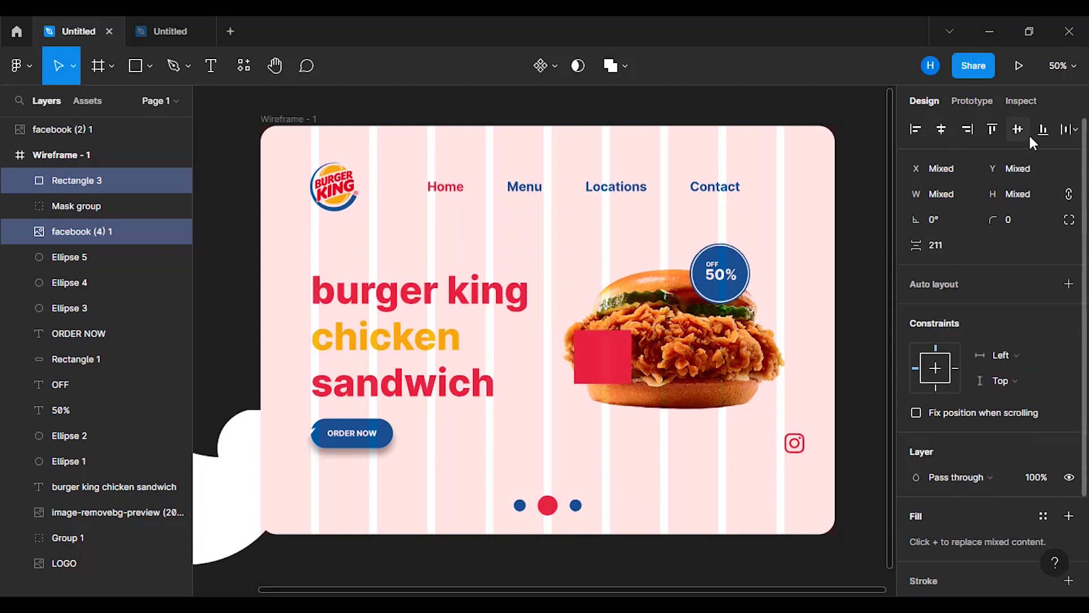
left_click(1017, 129)
right_click(606, 411)
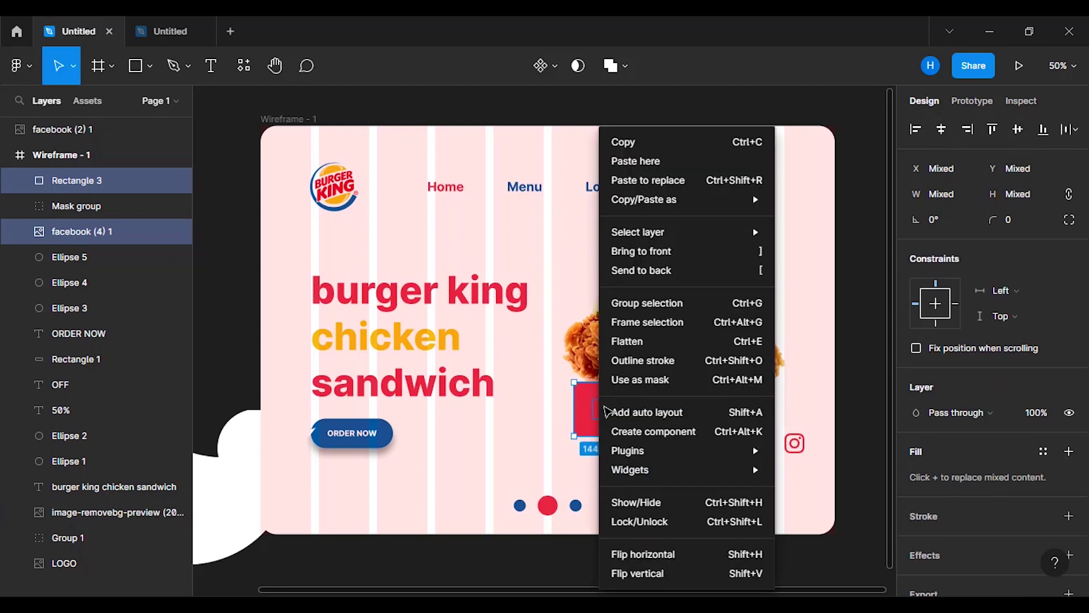
left_click(614, 380)
Step: Move the whole masked Facebook group directly below the Instagram icon, to about X 1316, Y 844
left_click_drag(605, 412, 789, 485)
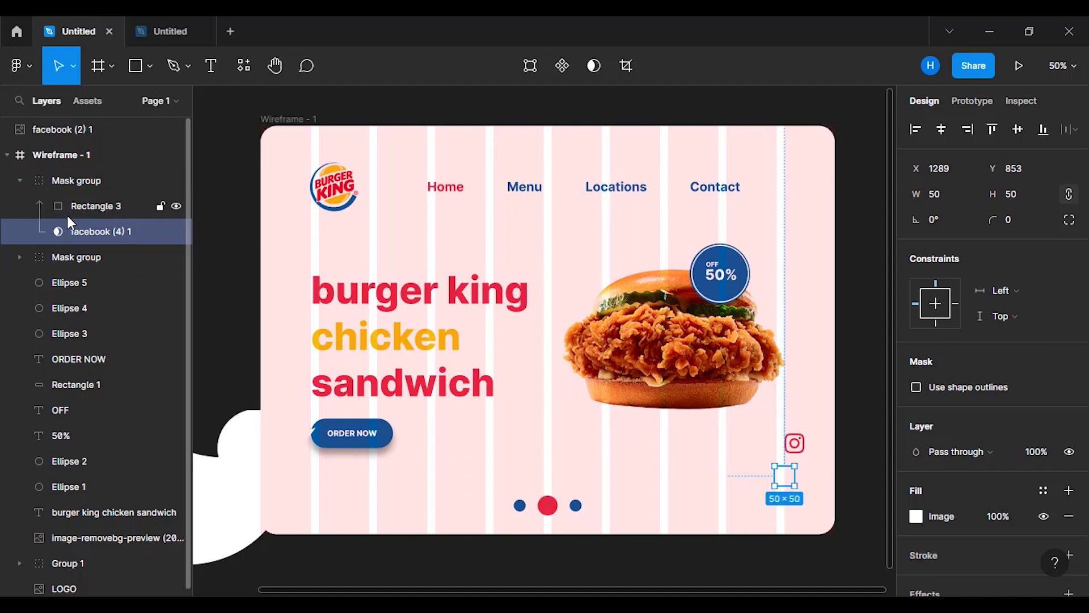
key("ctrl+z")
left_click(15, 178)
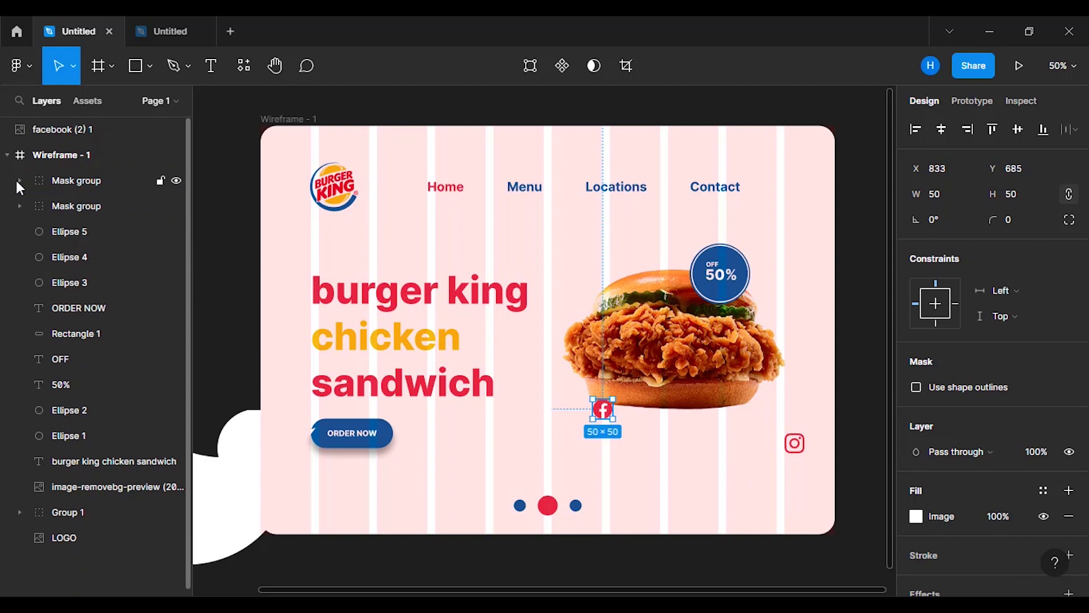
left_click(64, 182)
left_click_drag(606, 418, 799, 481)
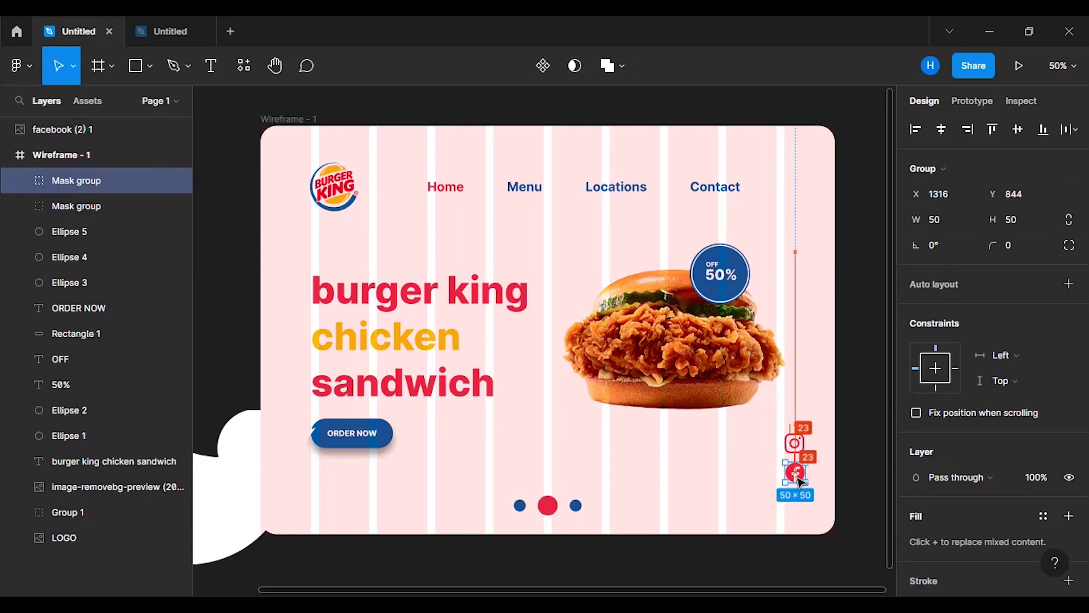
left_click(860, 454)
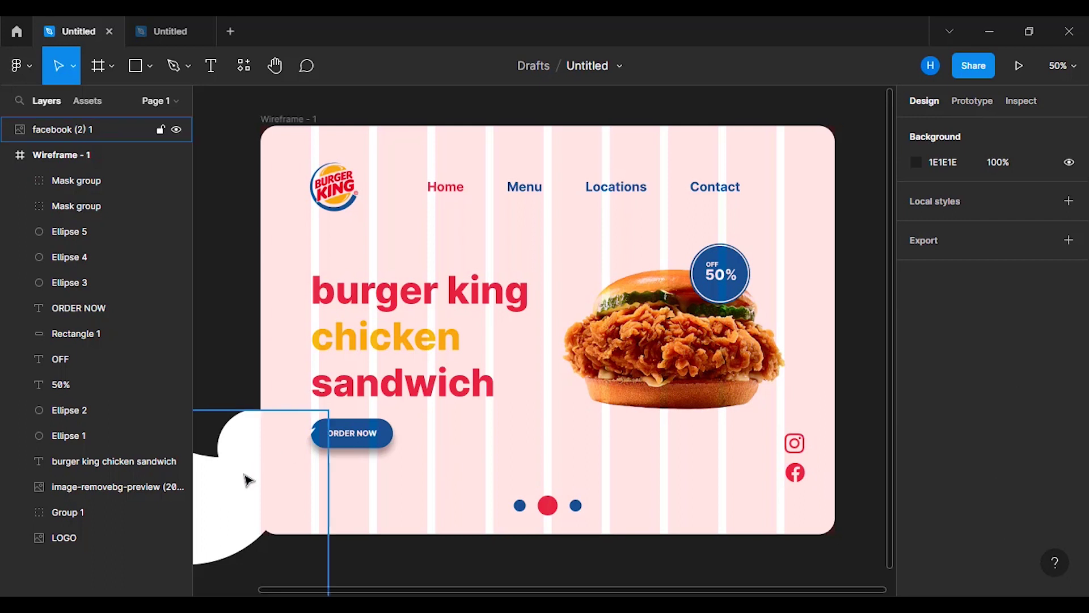
Step: Bring the white Twitter image into Wireframe - 1, resize it to 50 × 50 and place it on the burger at about X 944, Y 537
left_click(248, 480)
left_click_drag(248, 480, 620, 332)
left_click(933, 195)
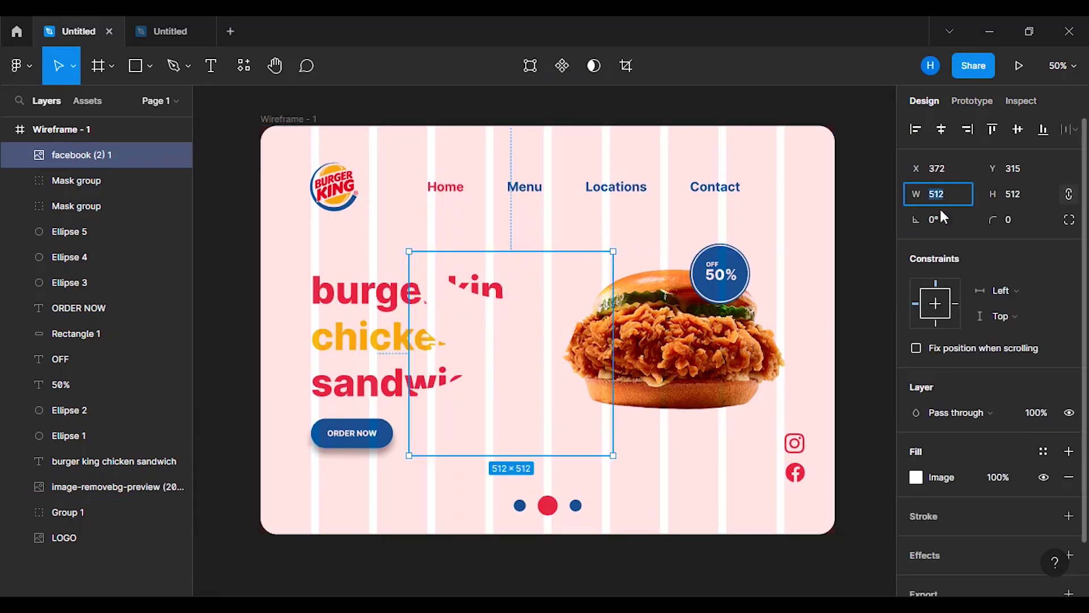
type("50")
left_click(1019, 194)
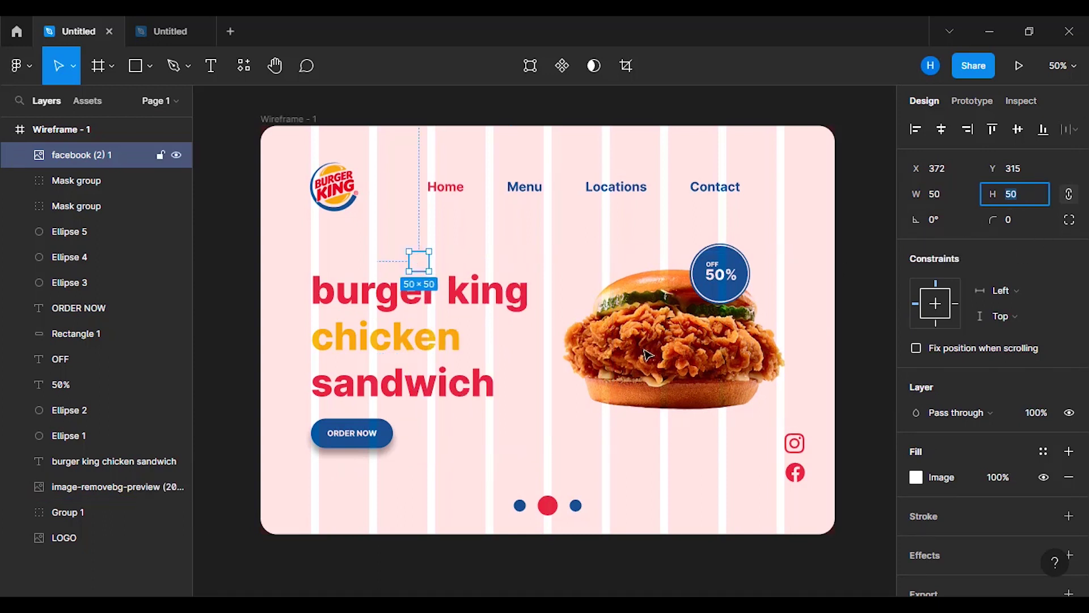
left_click_drag(424, 264, 651, 354)
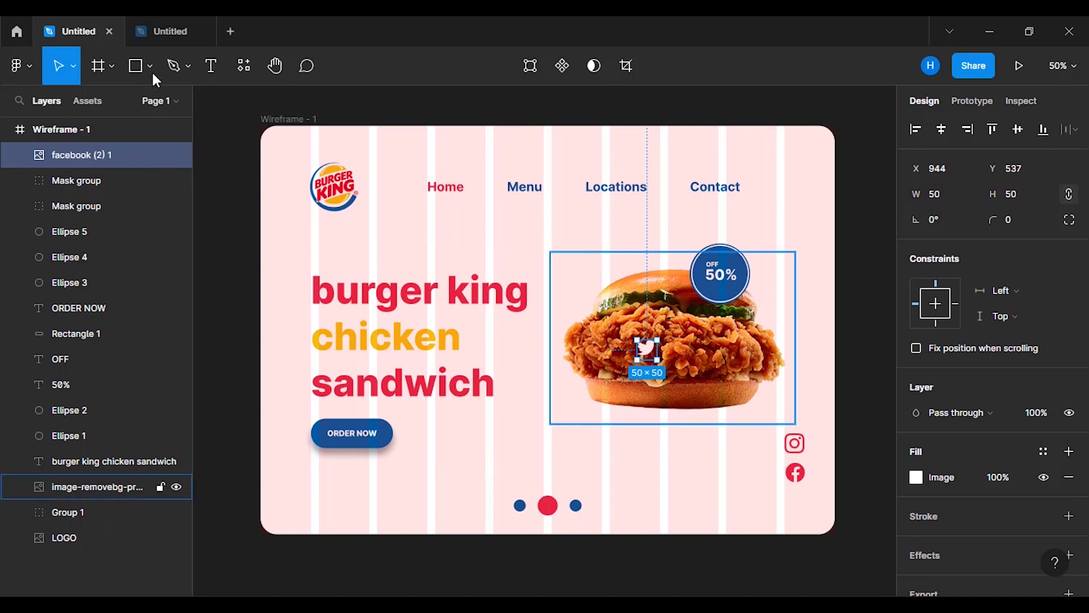
Step: Draw a rectangle about 102 × 97 at the burger's left edge and fill it with red E62746
left_click(136, 67)
left_click_drag(535, 330, 576, 368)
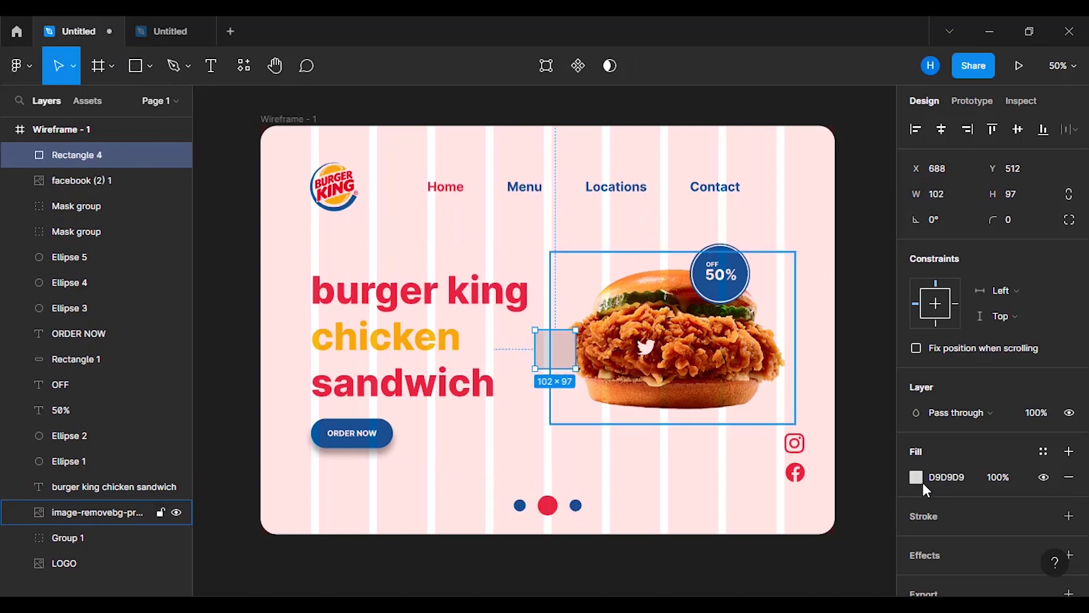
left_click(915, 477)
left_click(763, 519)
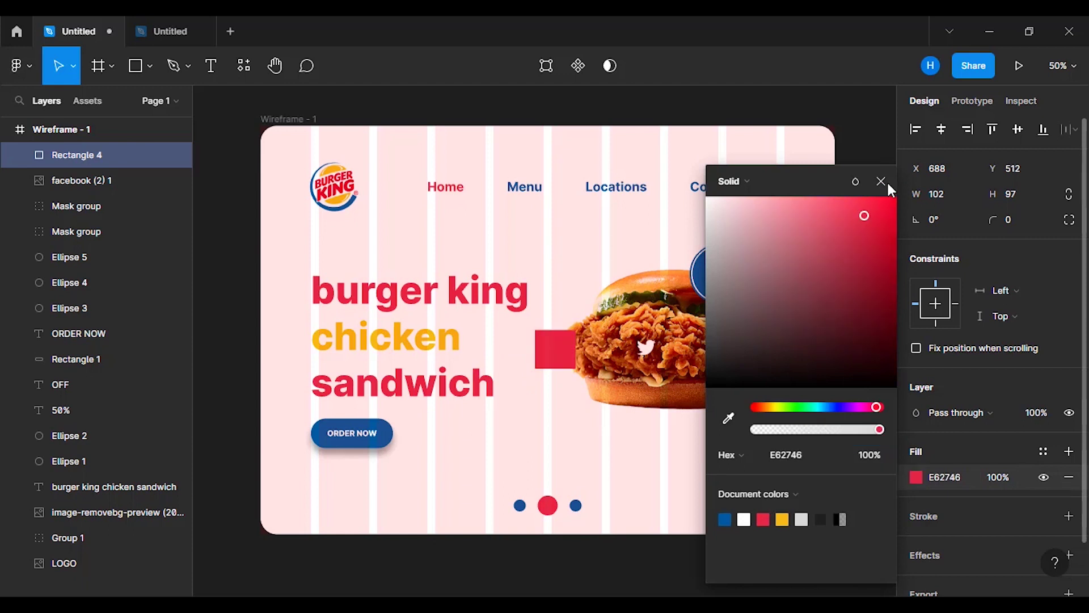
left_click(882, 182)
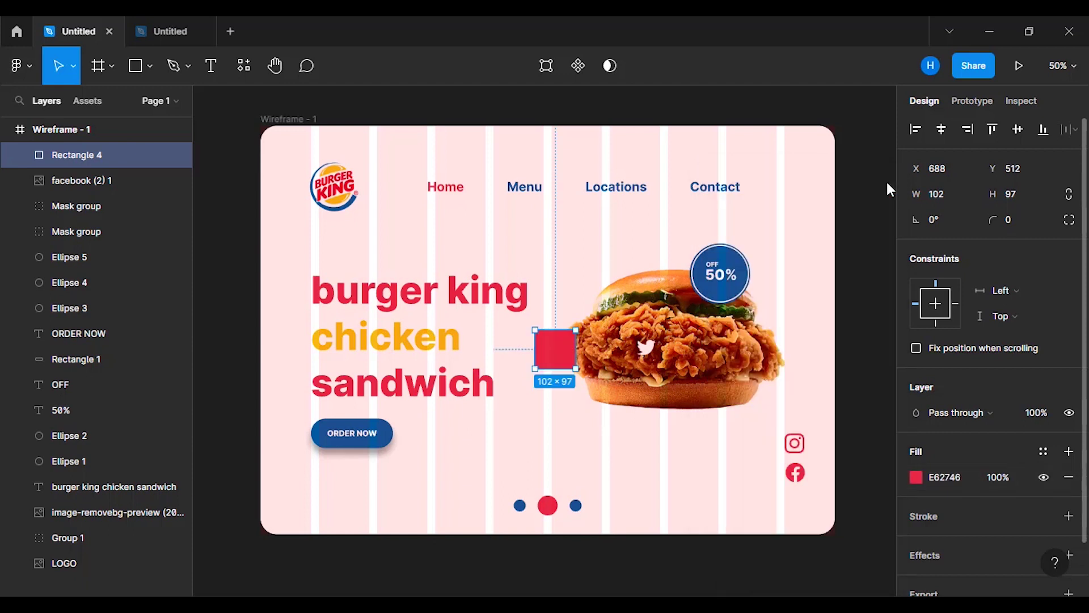
Step: Center the new red rectangle and the Twitter icon horizontally on each other and mask the rectangle with the icon
left_click(98, 181, "shift")
left_click(941, 129)
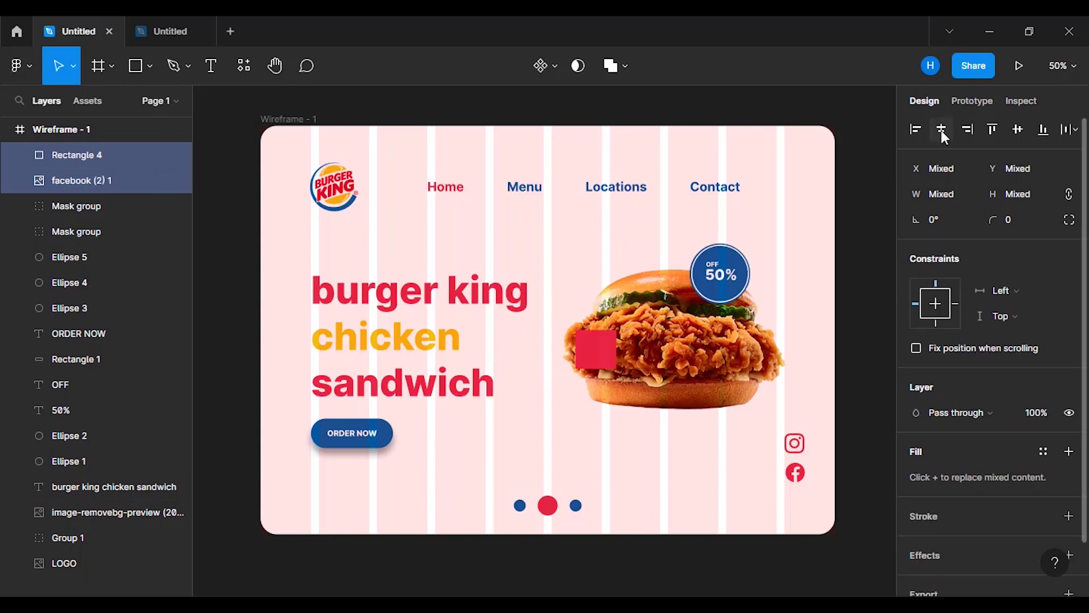
right_click(582, 350)
left_click(630, 379)
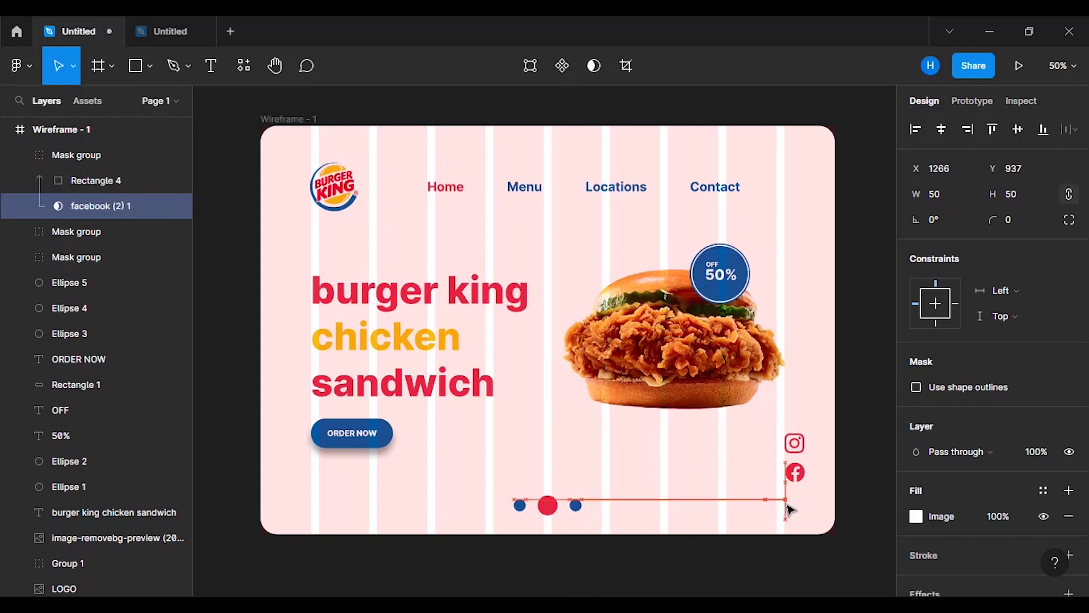
left_click_drag(760, 511, 596, 350)
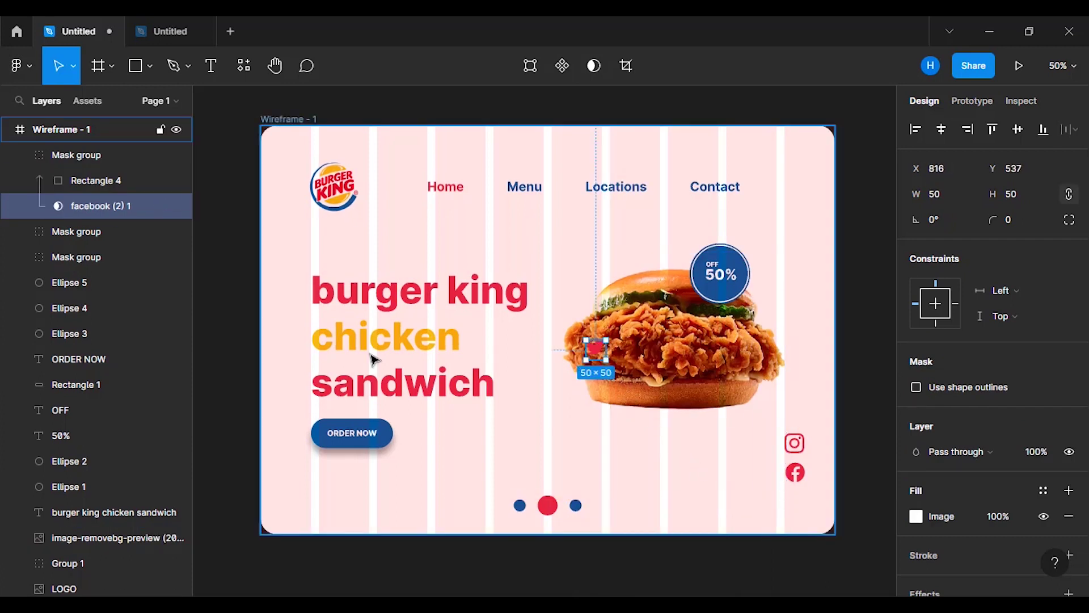
left_click(27, 156)
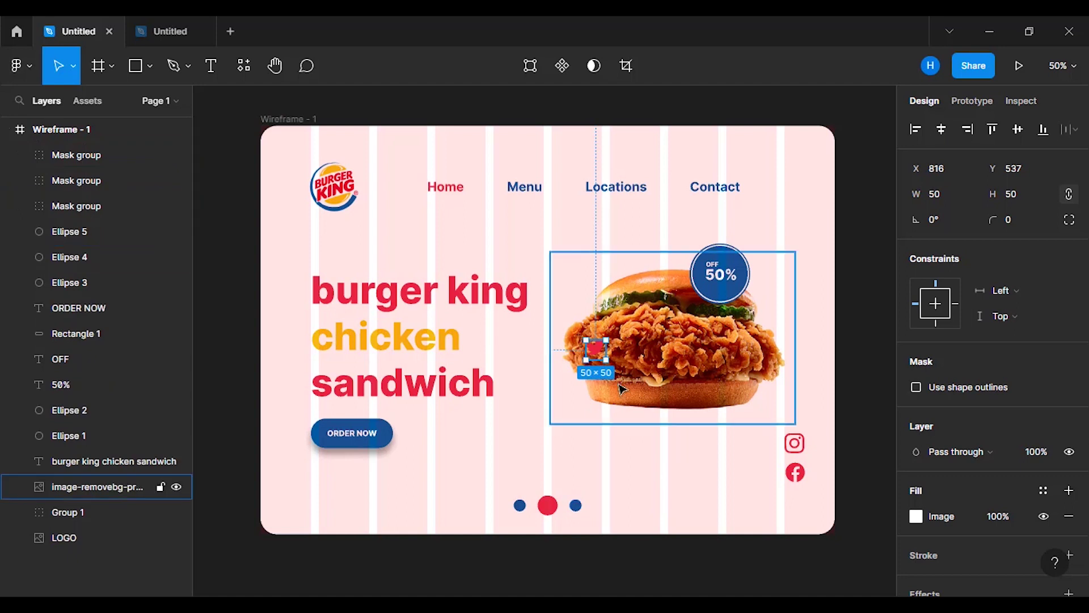
left_click_drag(600, 353, 800, 508)
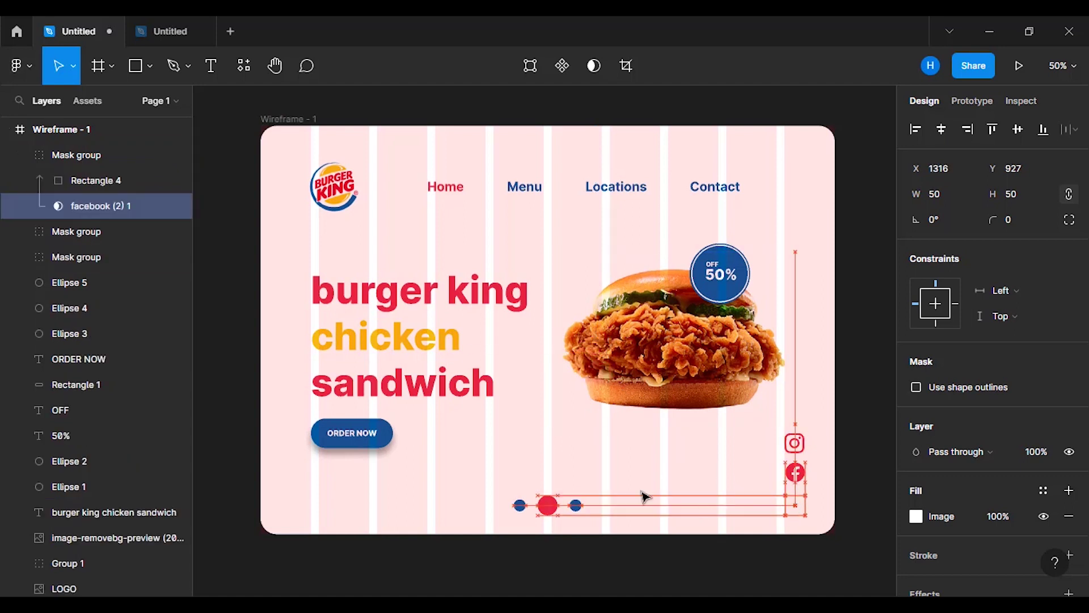
key("ctrl+z")
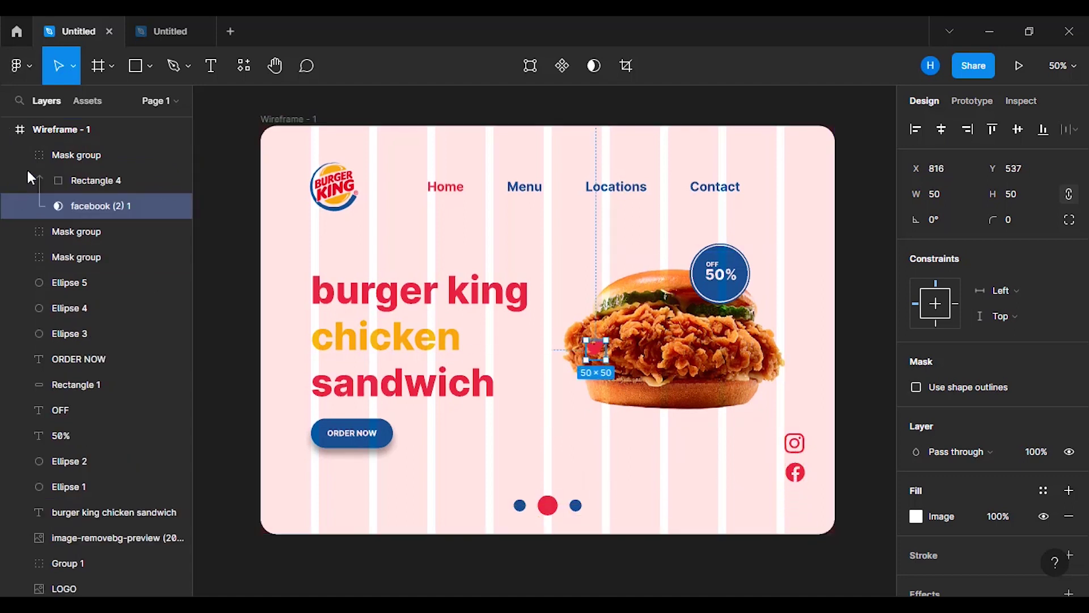
Step: Move the whole masked Twitter group below the Facebook icon, to about X 1316, Y 927
left_click(20, 154)
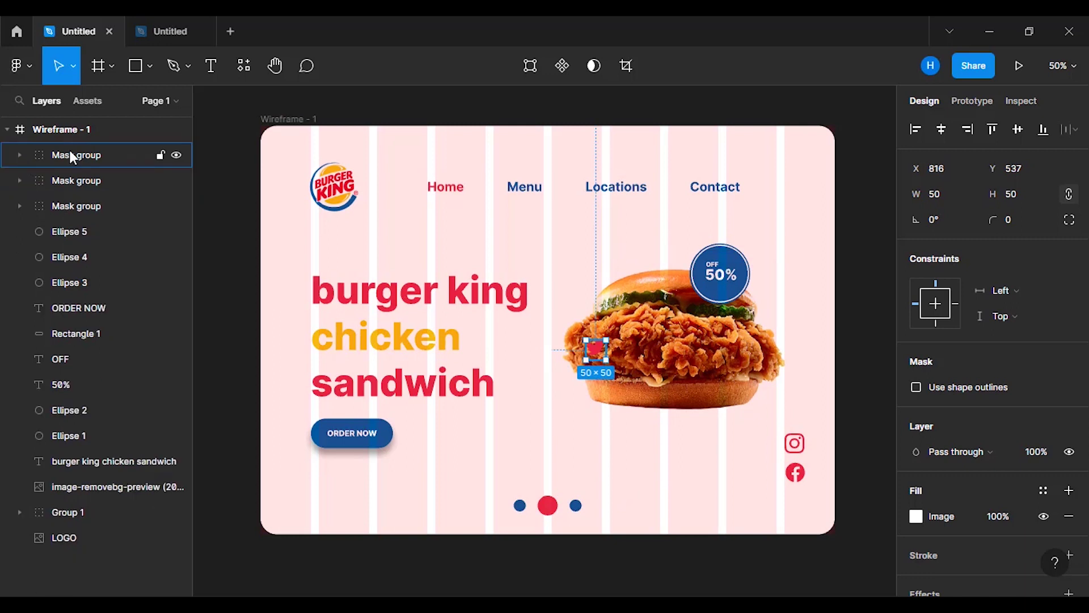
left_click(69, 151)
left_click_drag(596, 350, 805, 510)
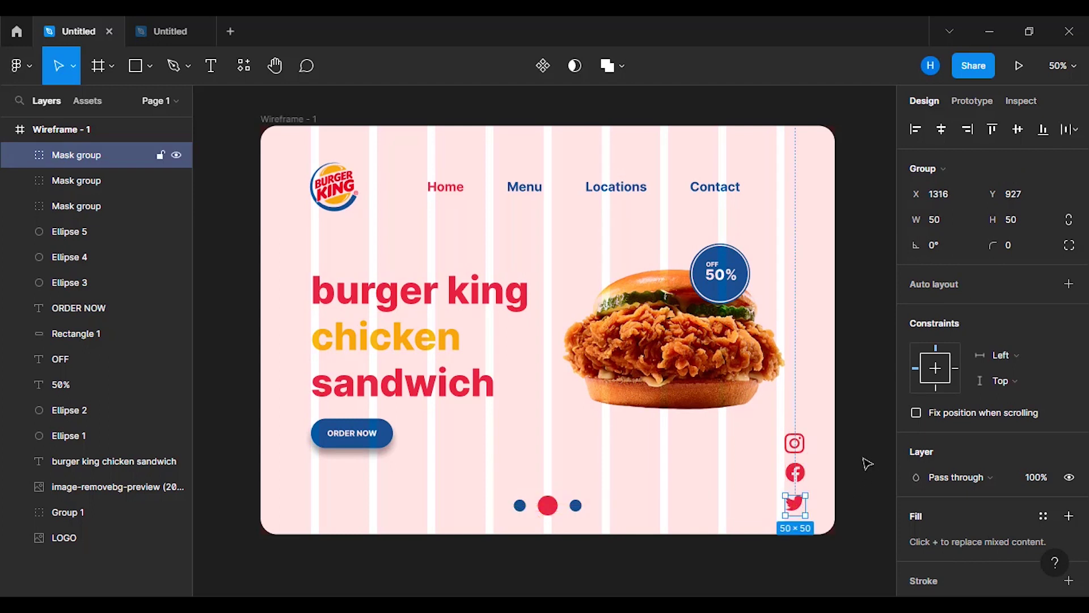
left_click(867, 464)
Step: Align the Instagram, Facebook and Twitter mask groups on their horizontal centers and group the three together
left_click_drag(816, 414, 785, 518)
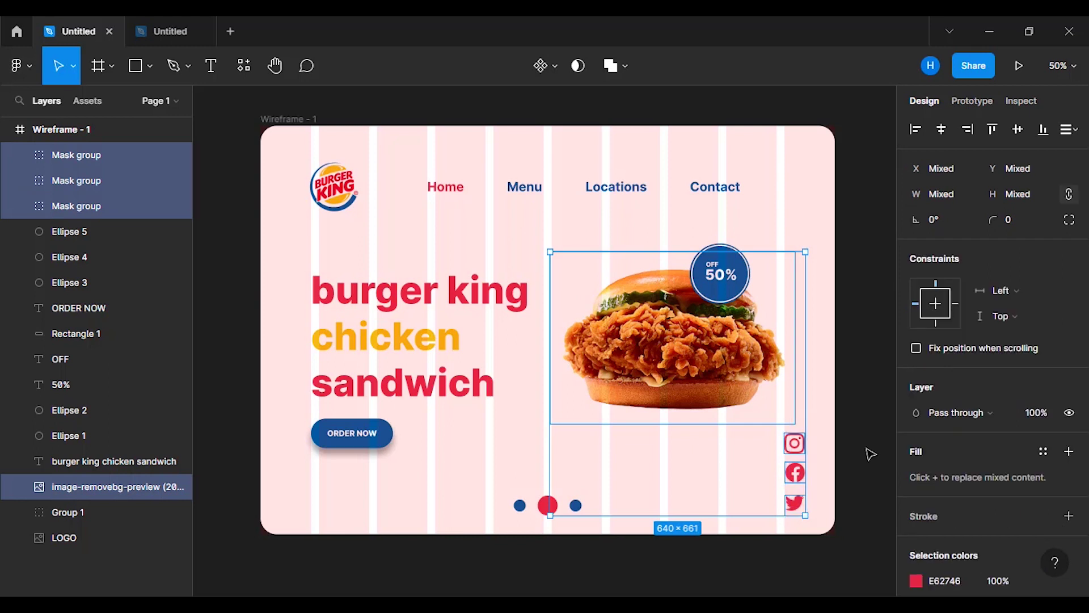
left_click(872, 451)
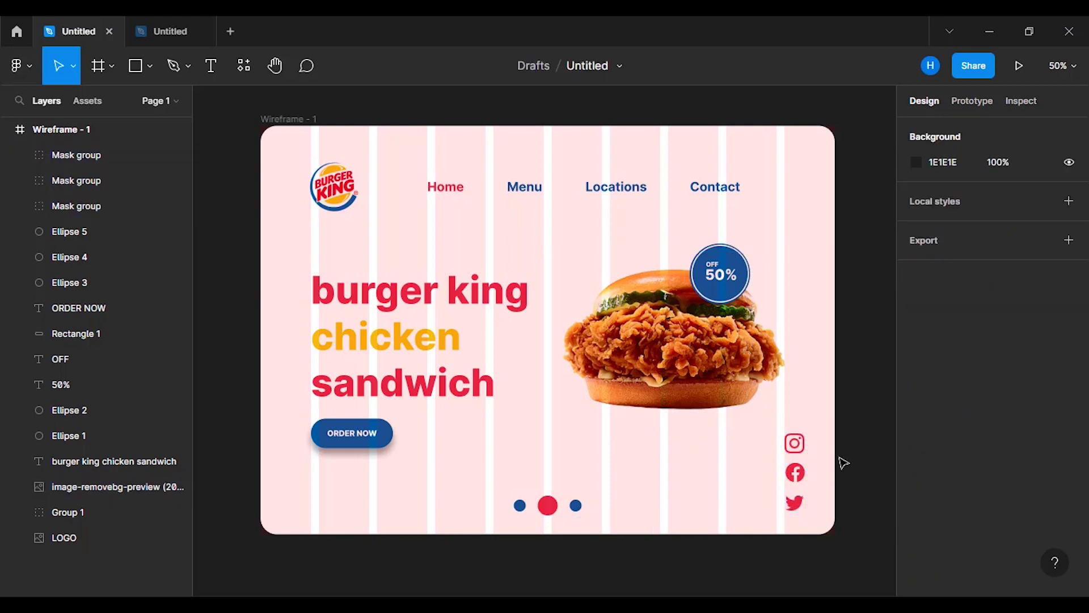
left_click(805, 450)
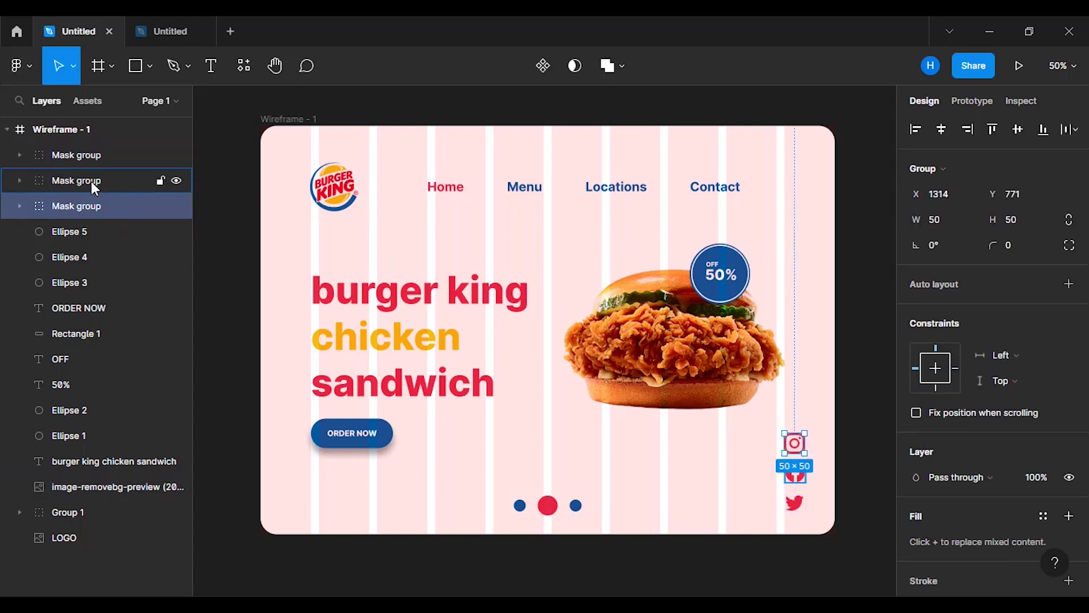
left_click(93, 182, "shift")
left_click(94, 161)
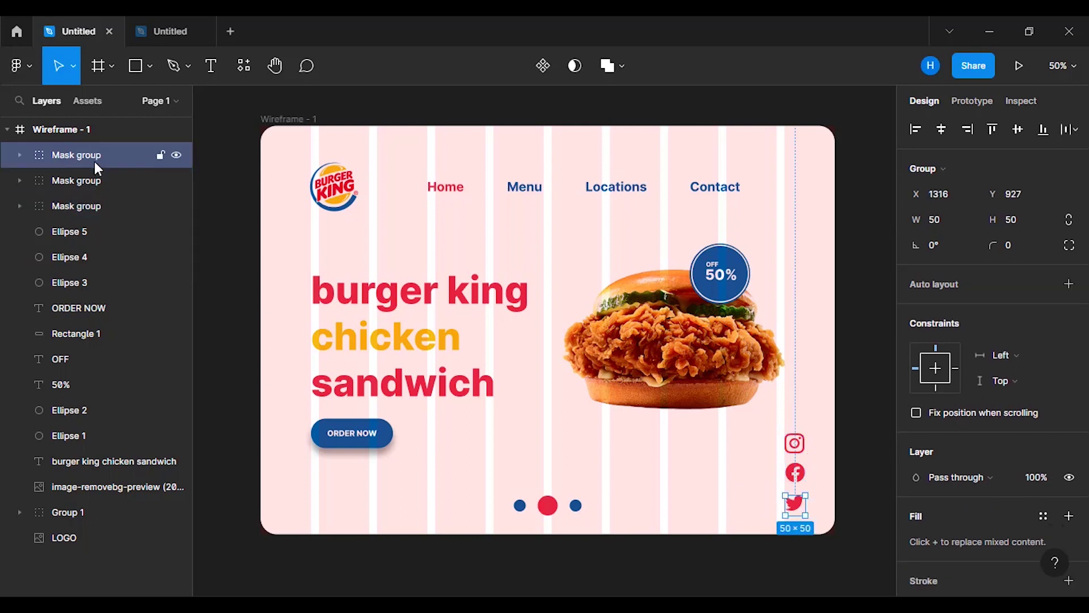
left_click(94, 182, "shift")
left_click(84, 207, "shift")
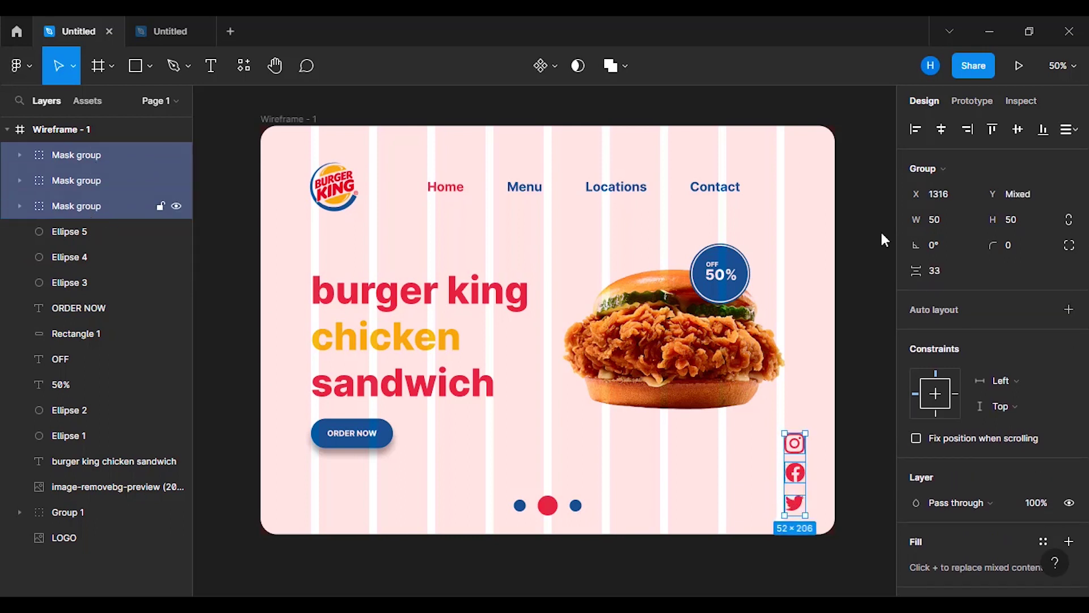
left_click(940, 130)
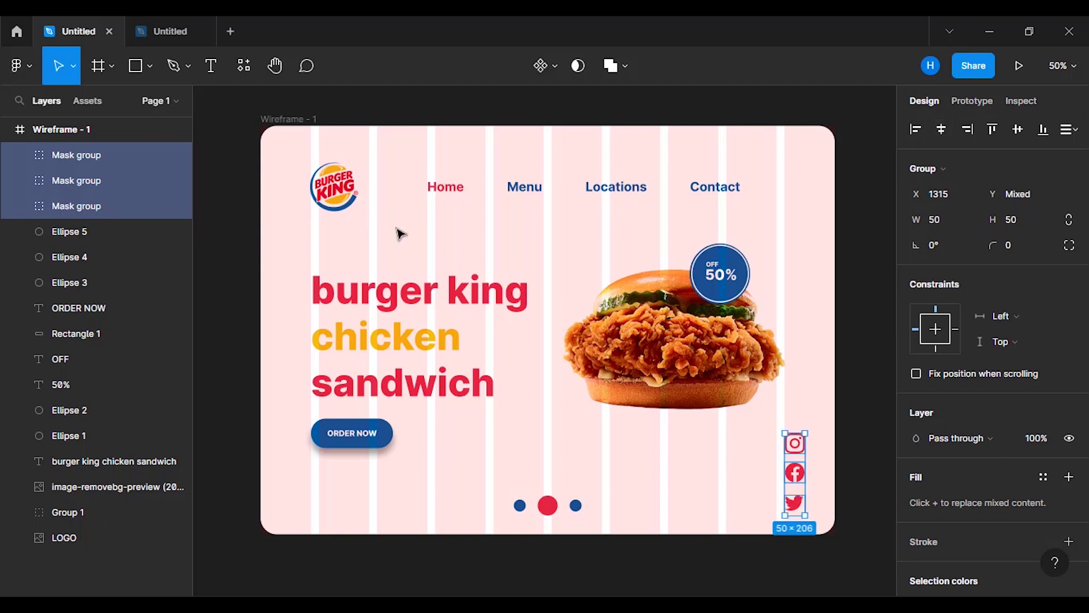
key("ctrl+g")
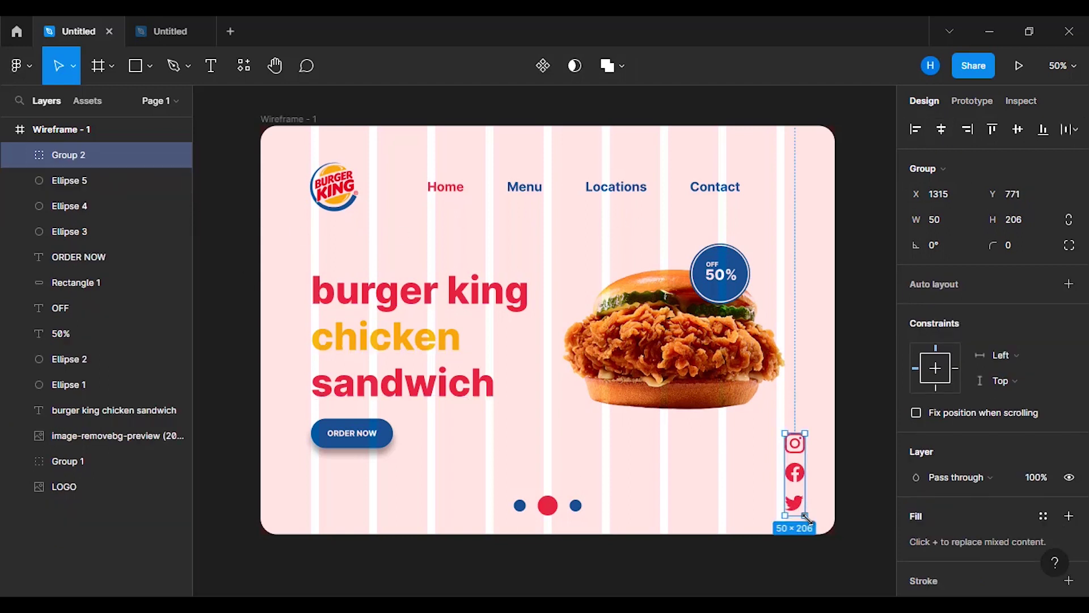
Step: Scale the social icon group down to about 37.86 × 156 and move it to about X 1341, Y 821
left_click_drag(805, 516, 801, 503)
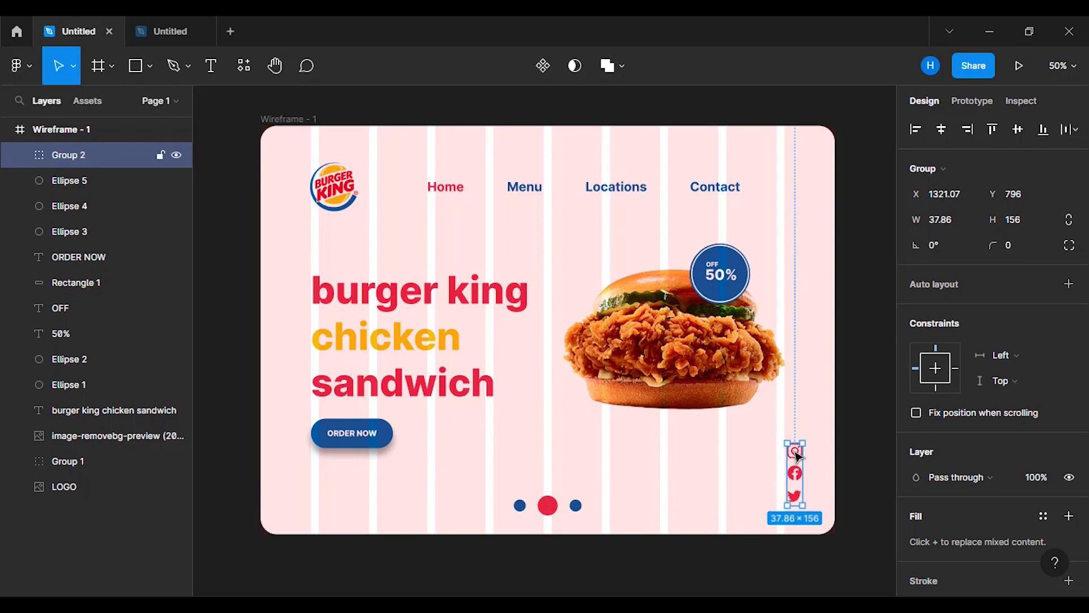
left_click_drag(802, 459, 808, 464)
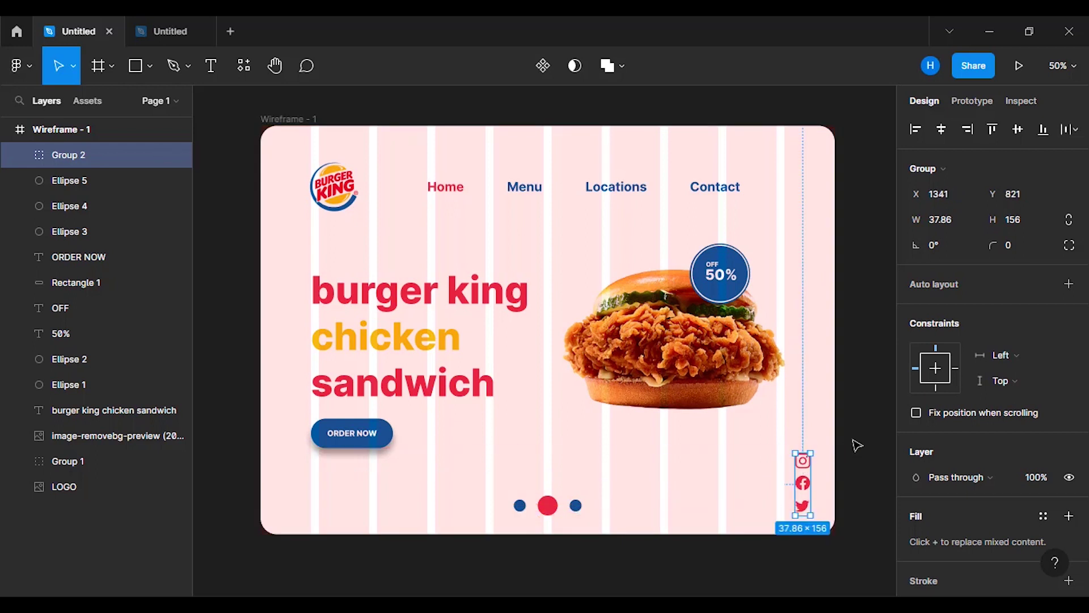
left_click(855, 442)
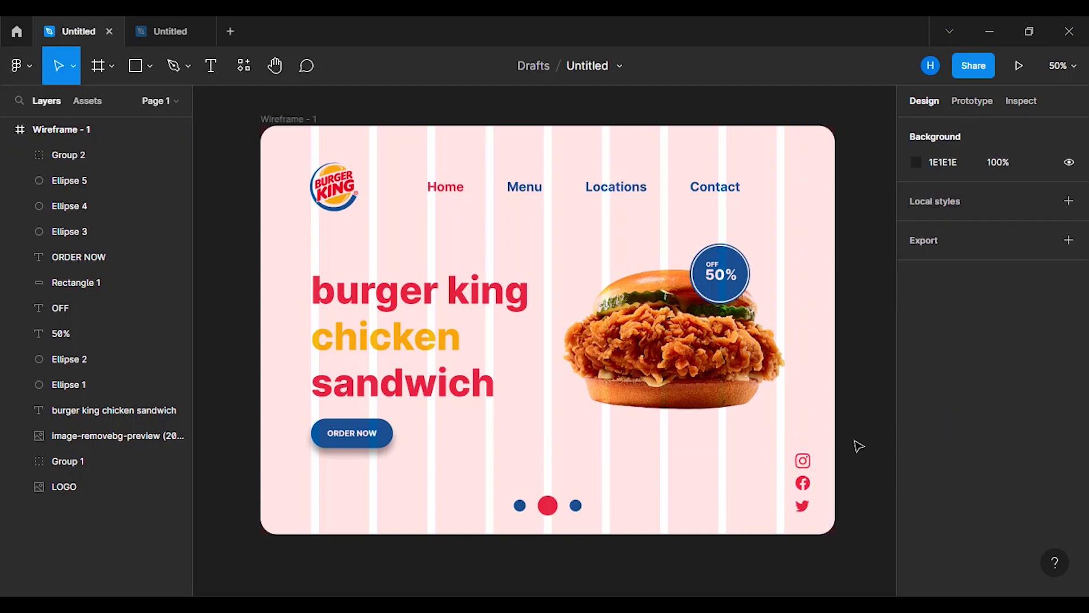